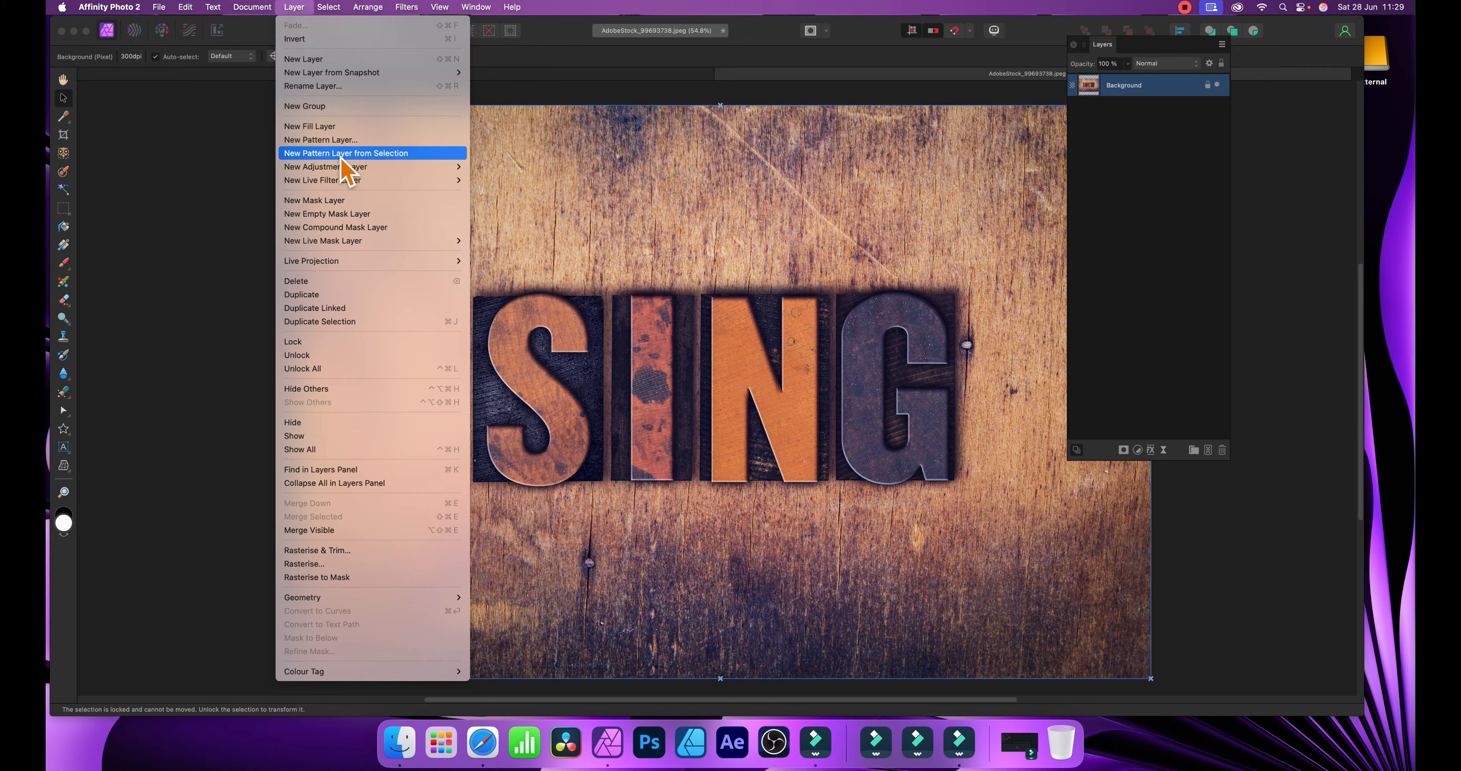
Make a rectangular selection around the letter S block and create a new pattern layer from it.
left_click(343, 158)
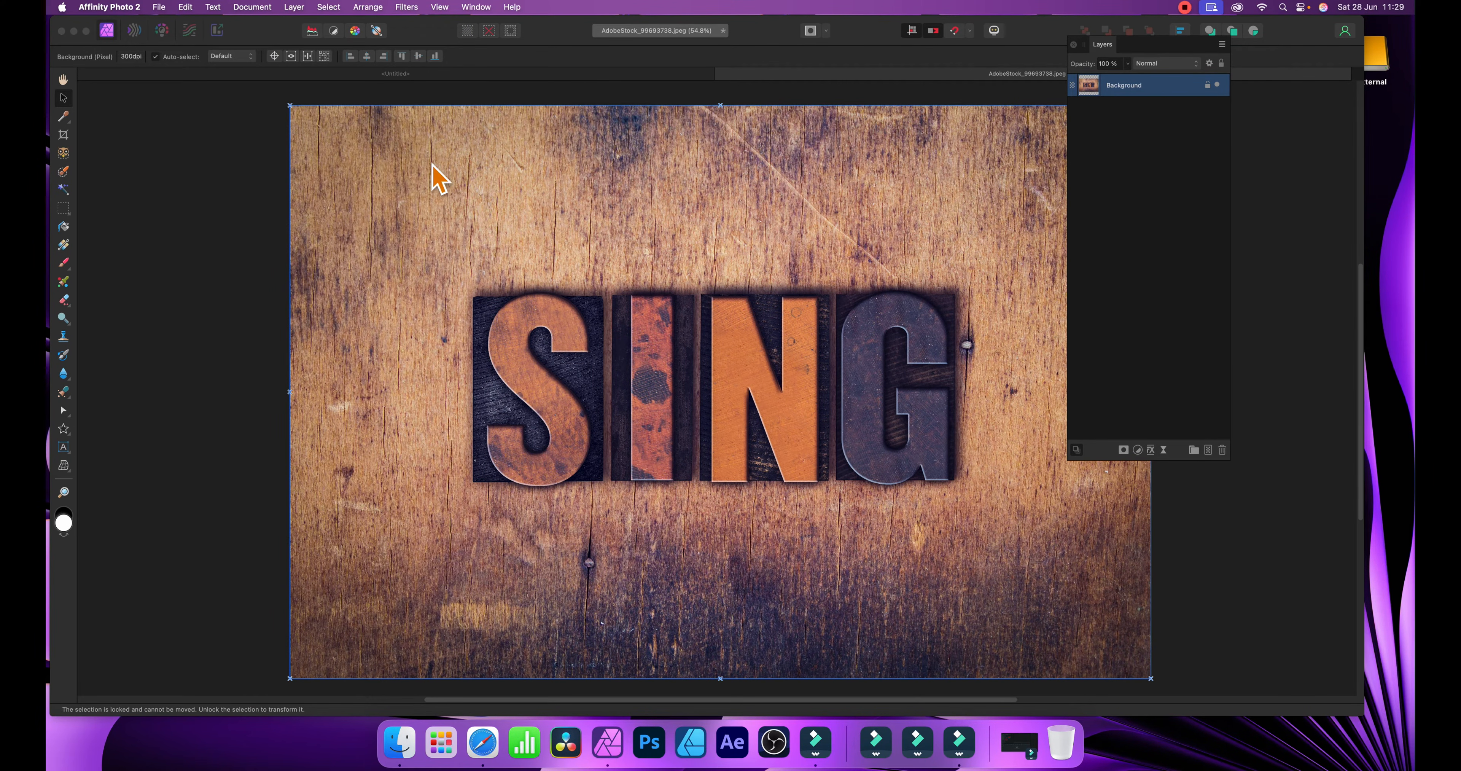
left_click(64, 207)
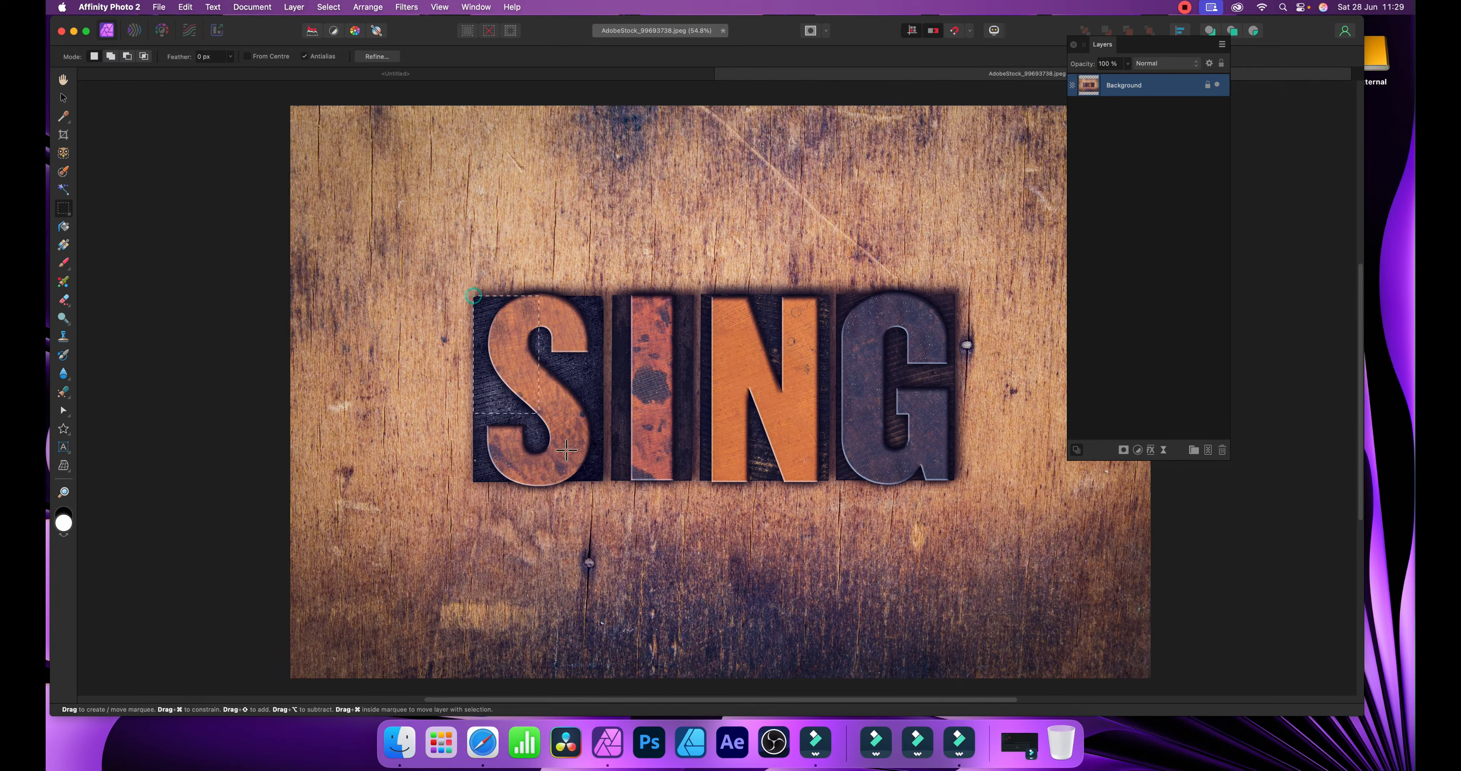
left_click_drag(473, 296, 606, 489)
left_click(293, 7)
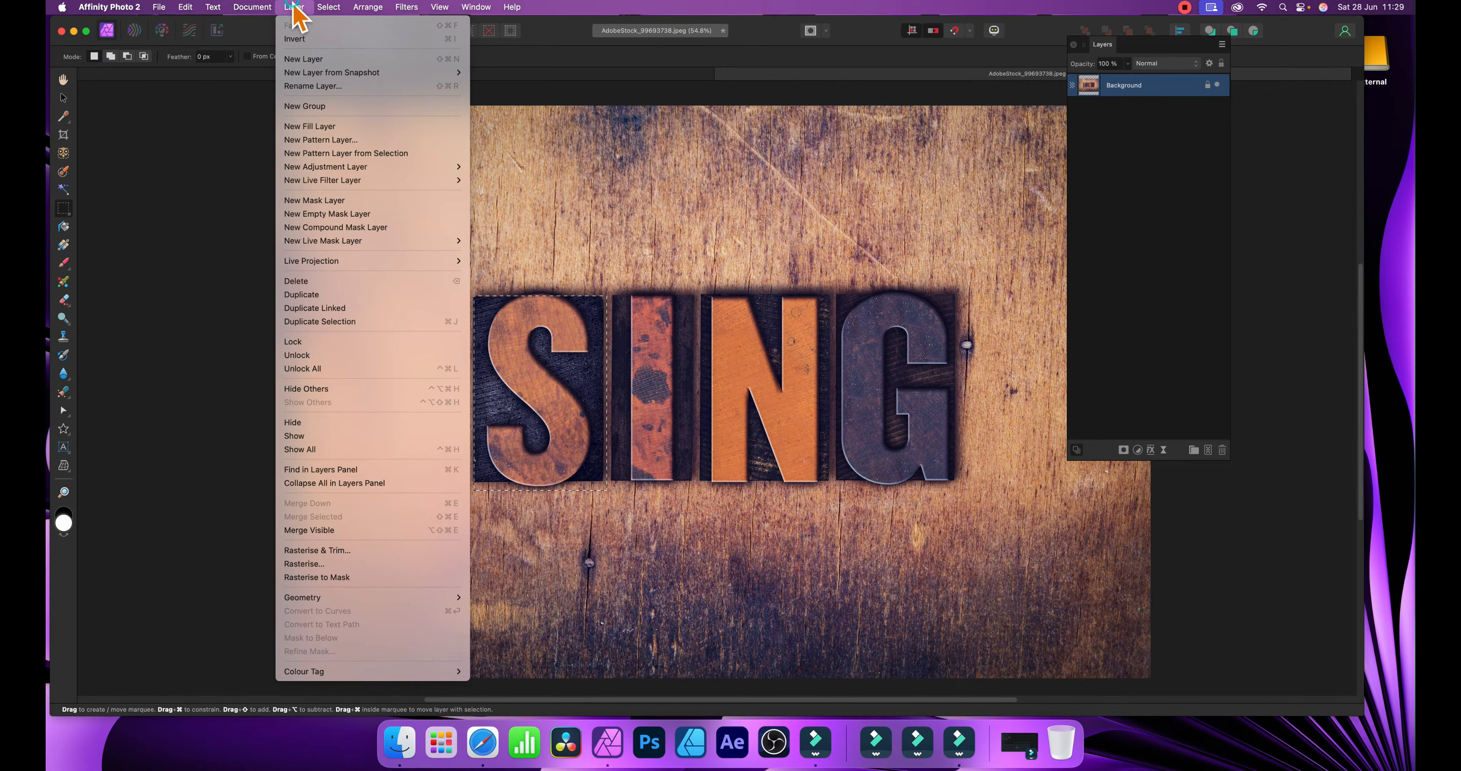
left_click(323, 153)
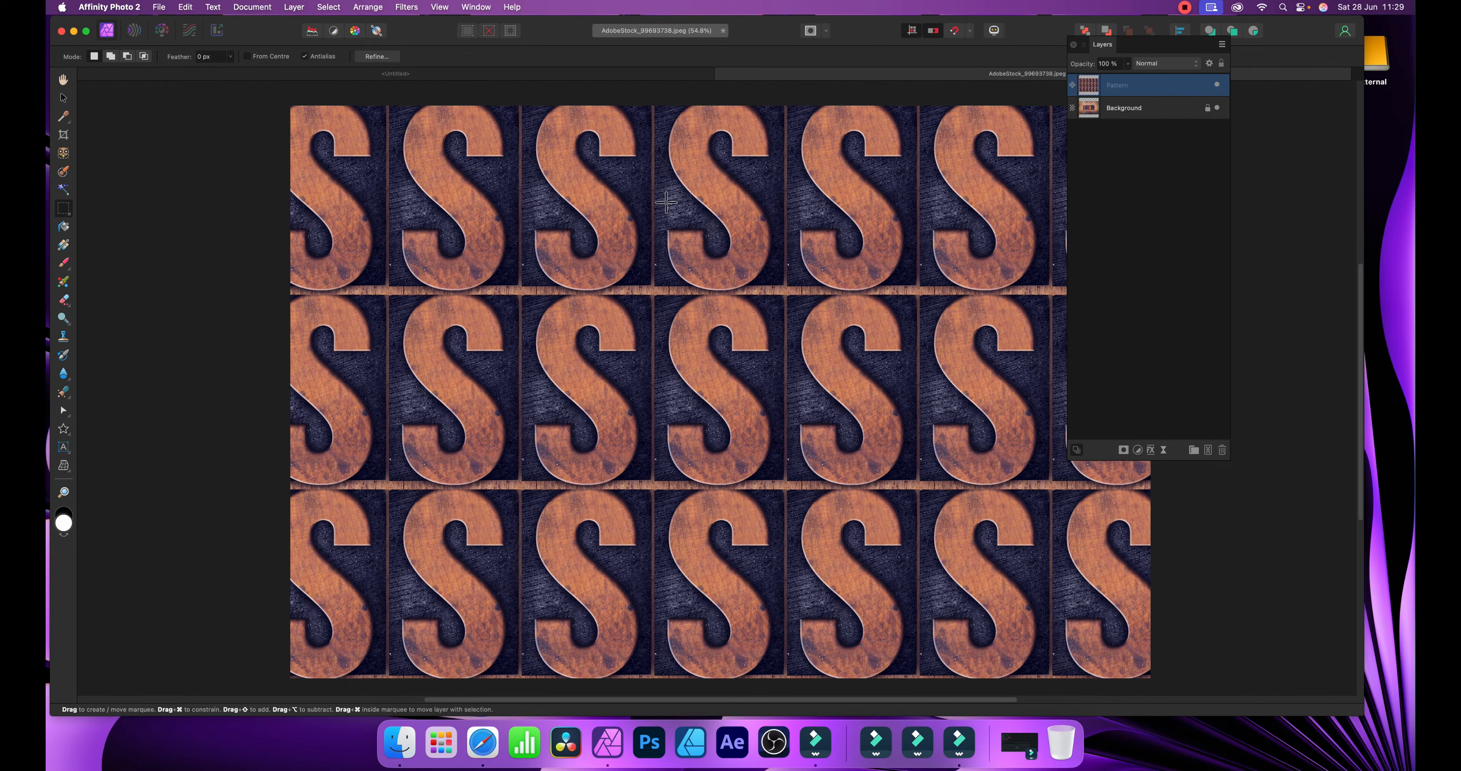
Scale the S pattern tile to less than half its size and move the Pattern layer beneath the Background layer.
left_click(63, 98)
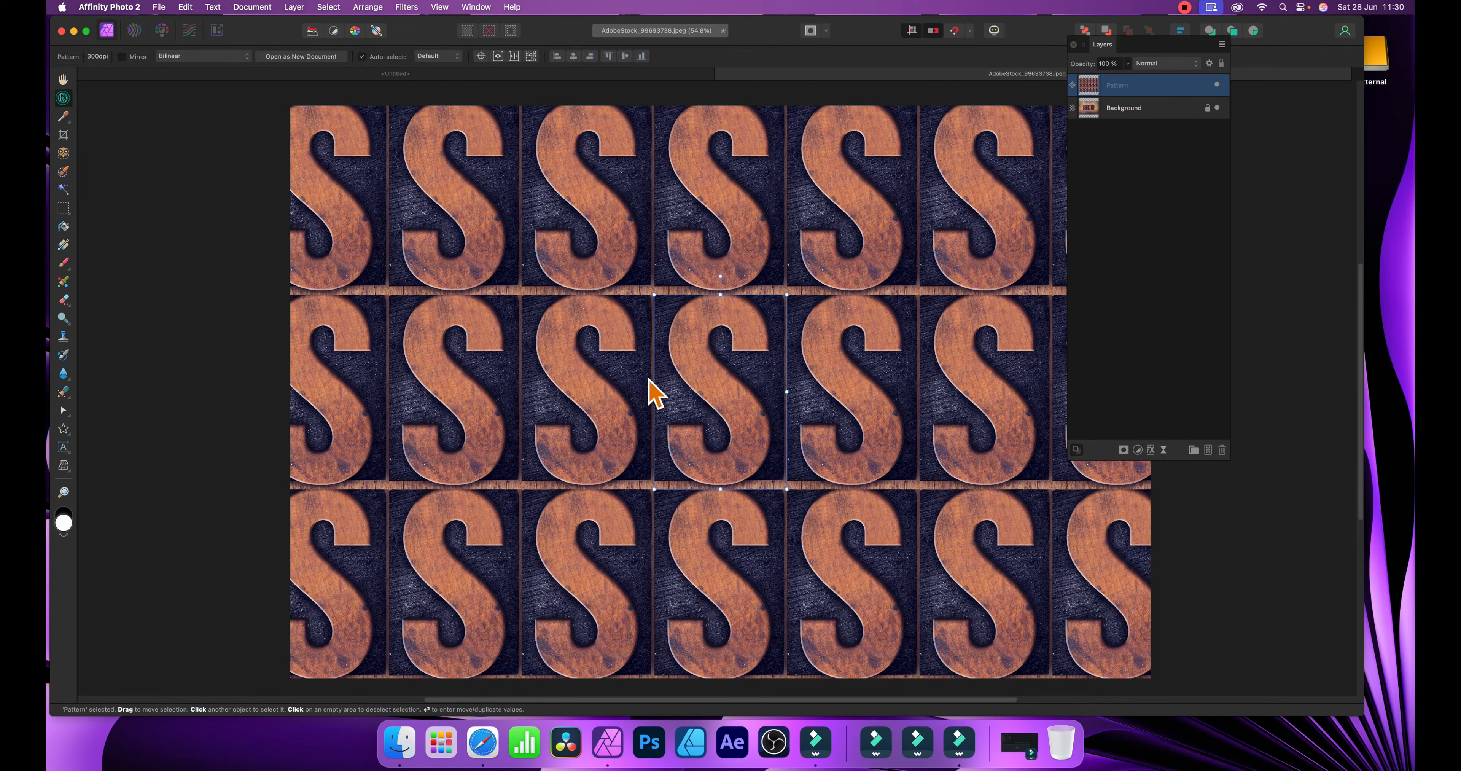
left_click_drag(652, 292, 775, 380)
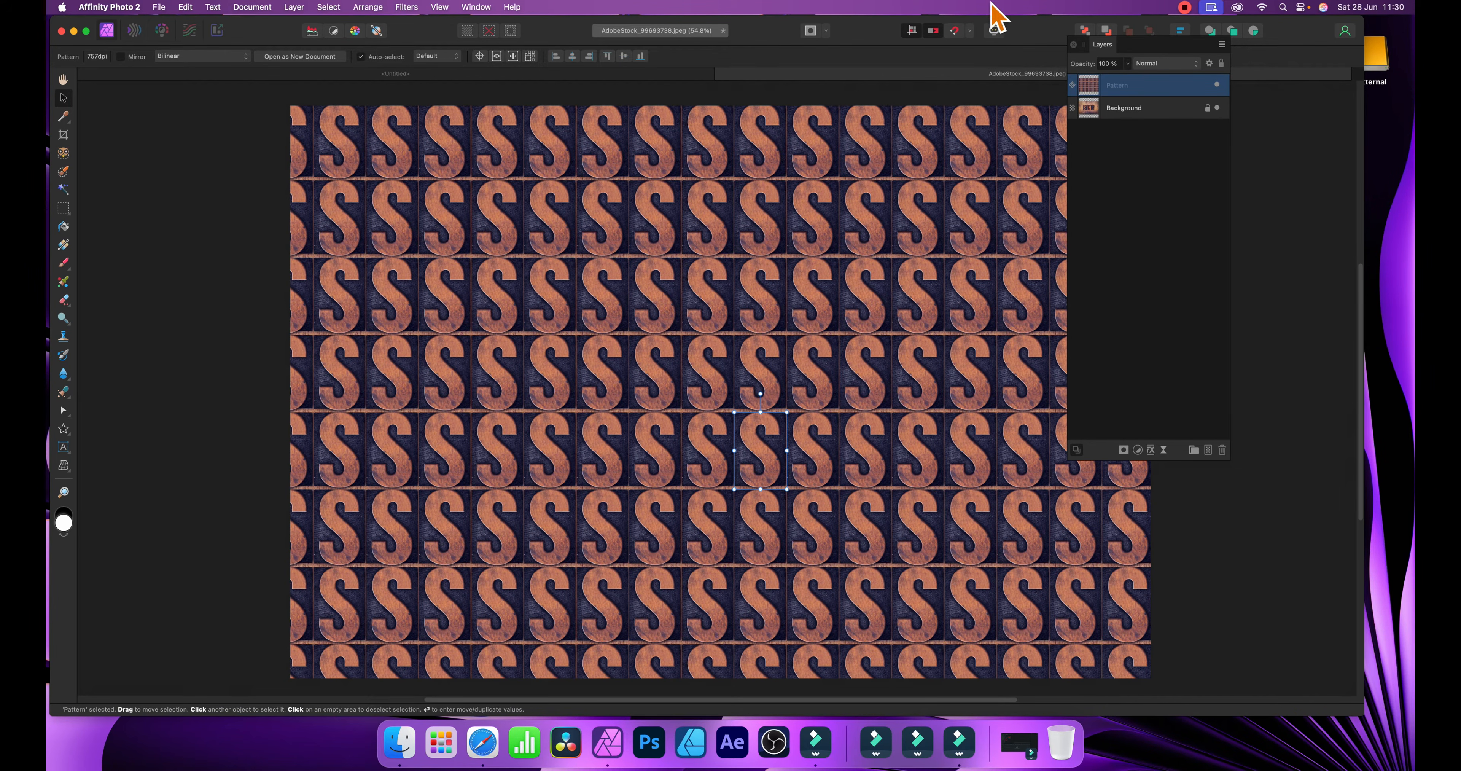
left_click_drag(1144, 84, 1139, 131)
left_click(1146, 88)
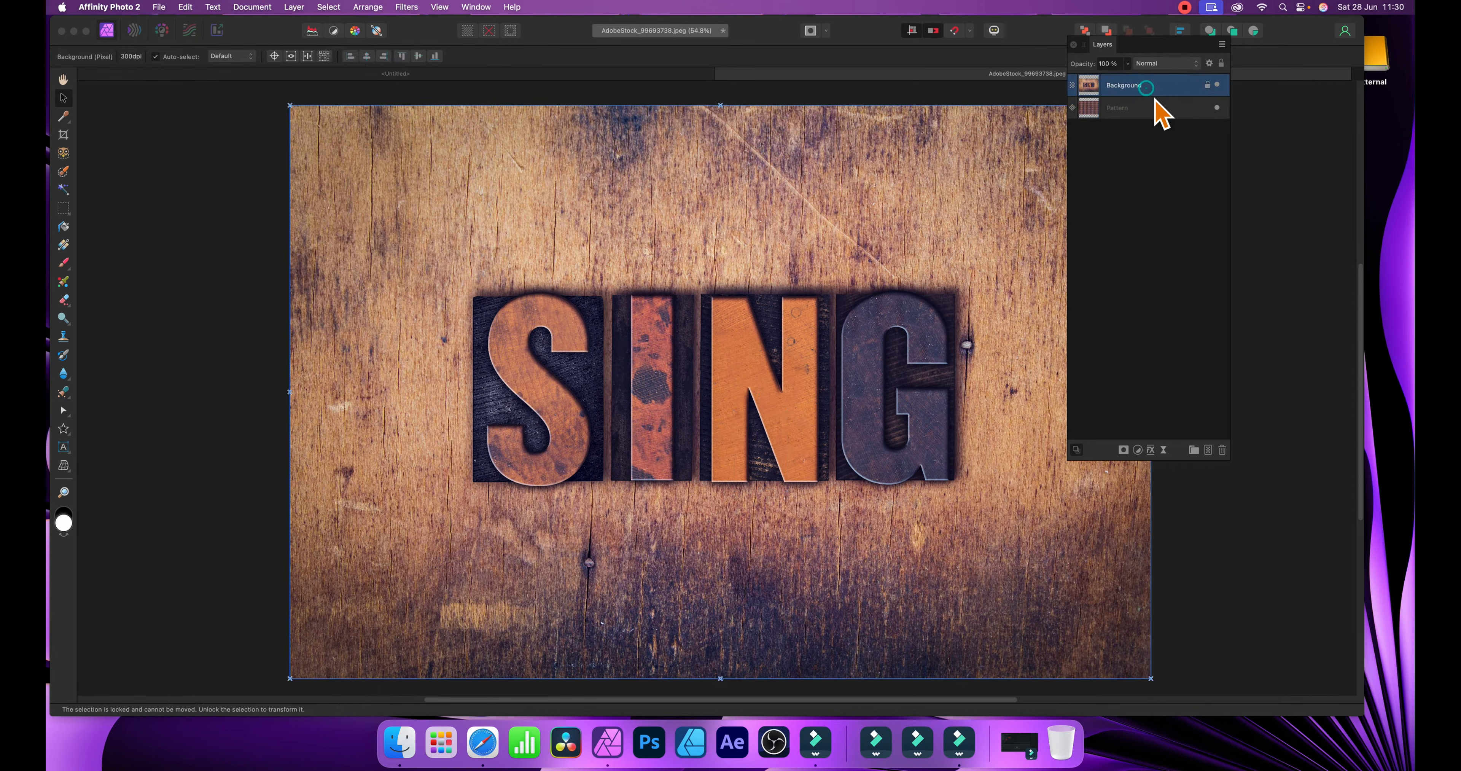
left_click(1115, 114)
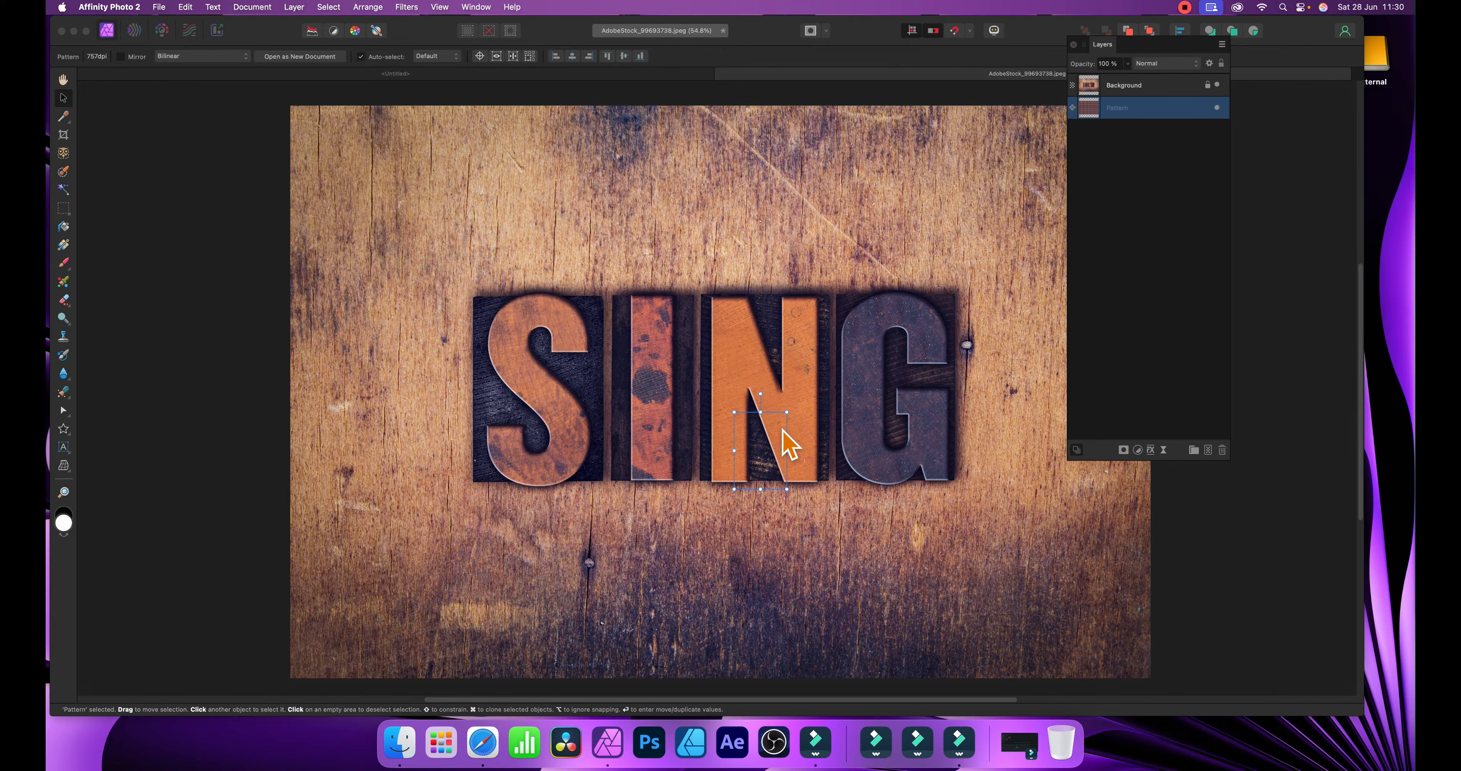
Try the Displace filter on the Background layer with the map loaded from layers beneath and a strength of -327.4 px.
left_click(1141, 90)
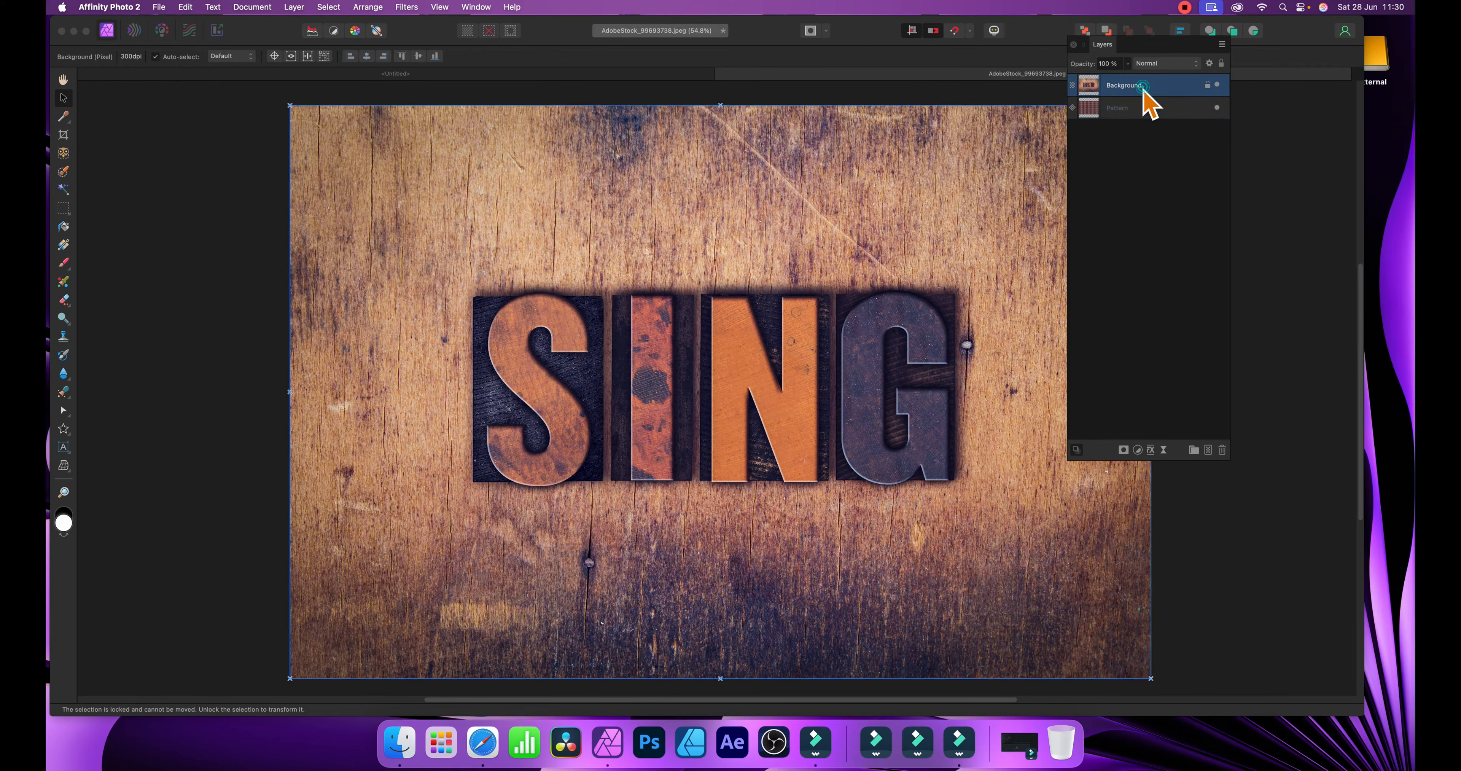
left_click(406, 7)
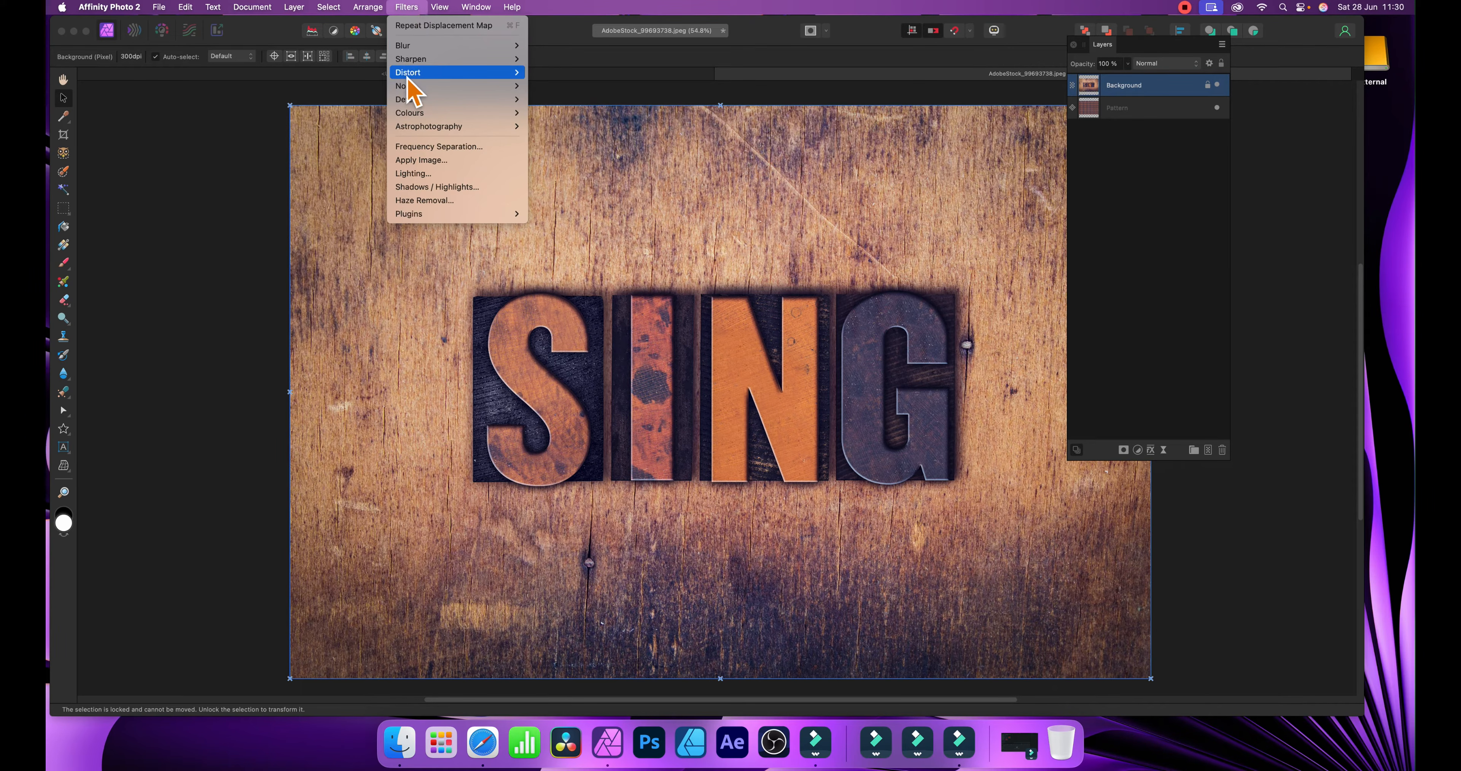
mouse_move(414, 75)
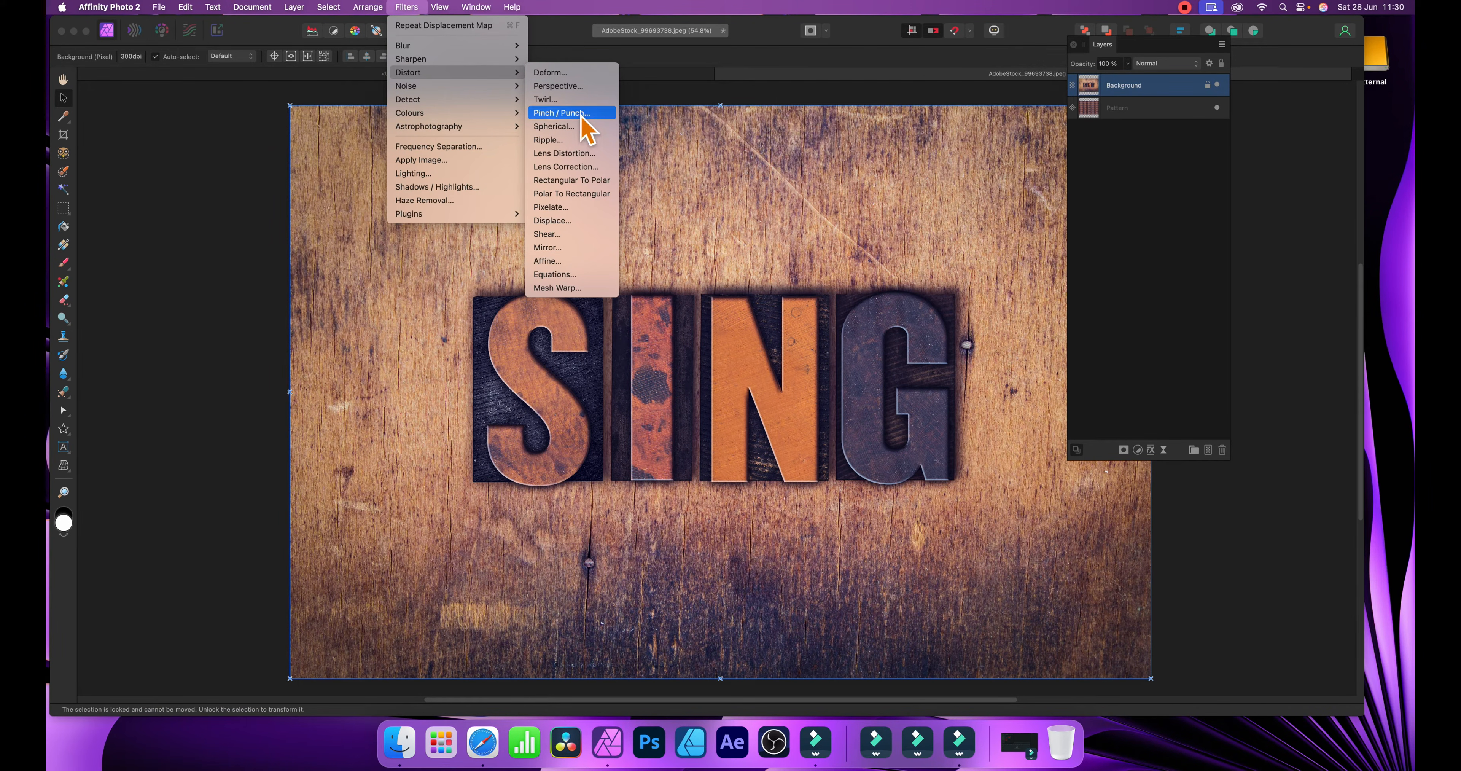
left_click(569, 222)
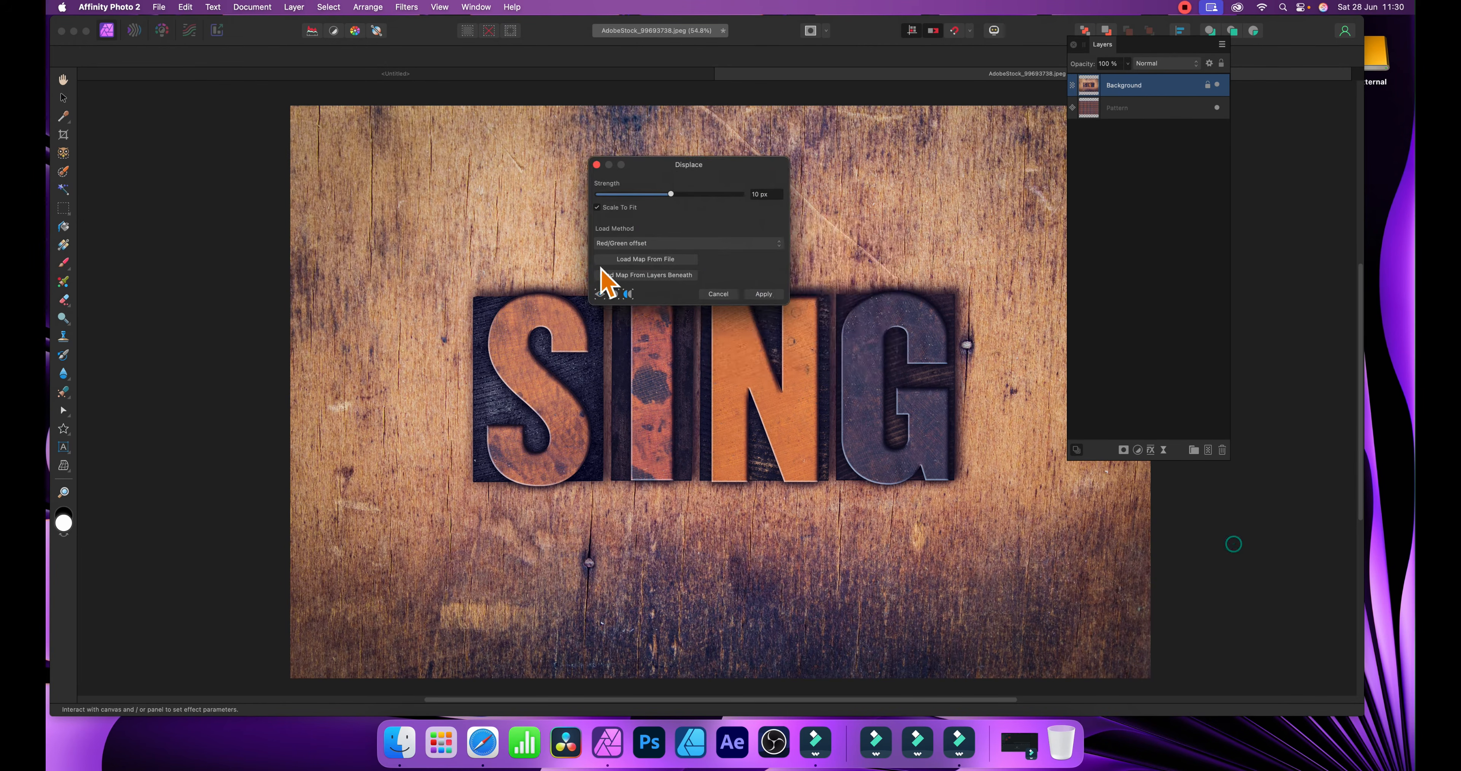
left_click(642, 275)
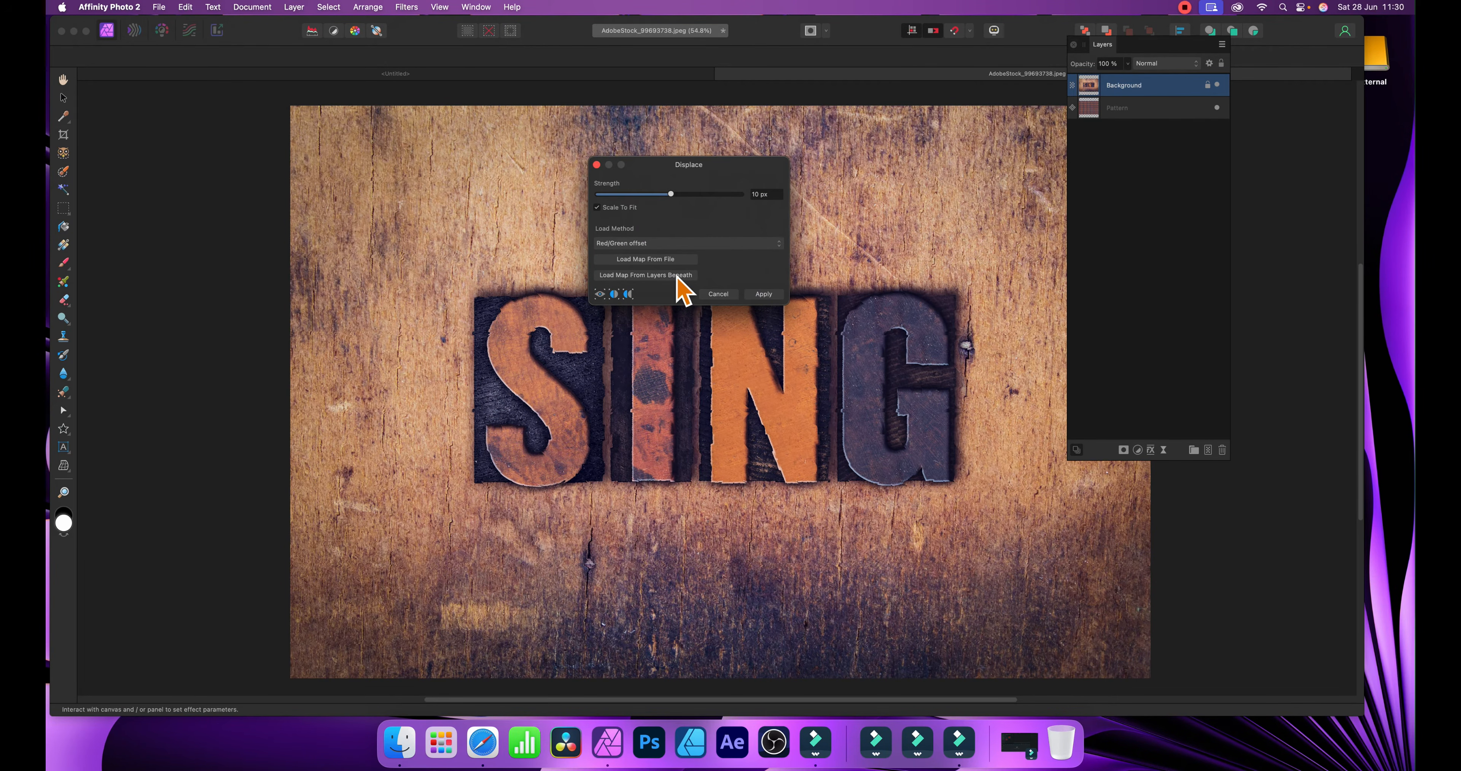
left_click_drag(675, 195, 620, 205)
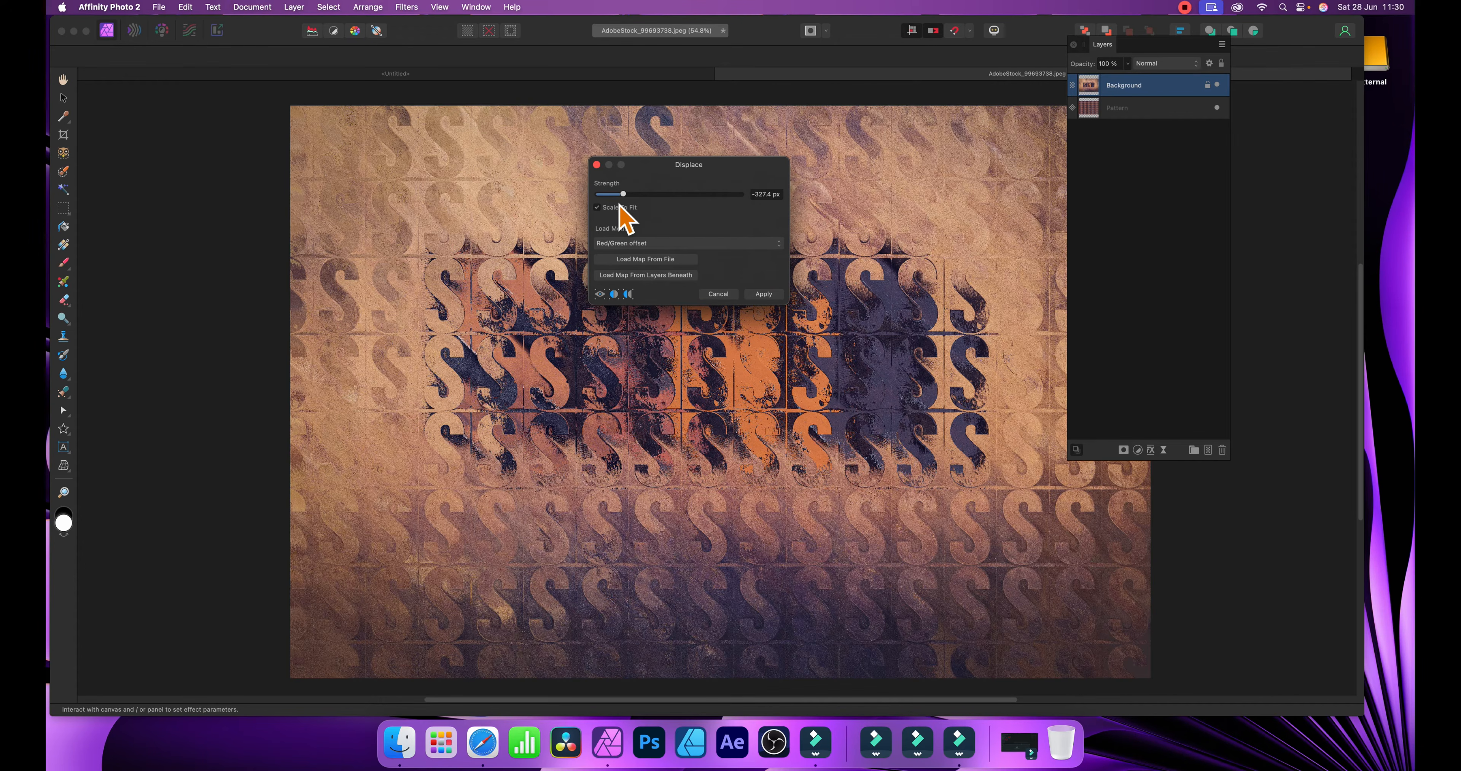
left_click(719, 295)
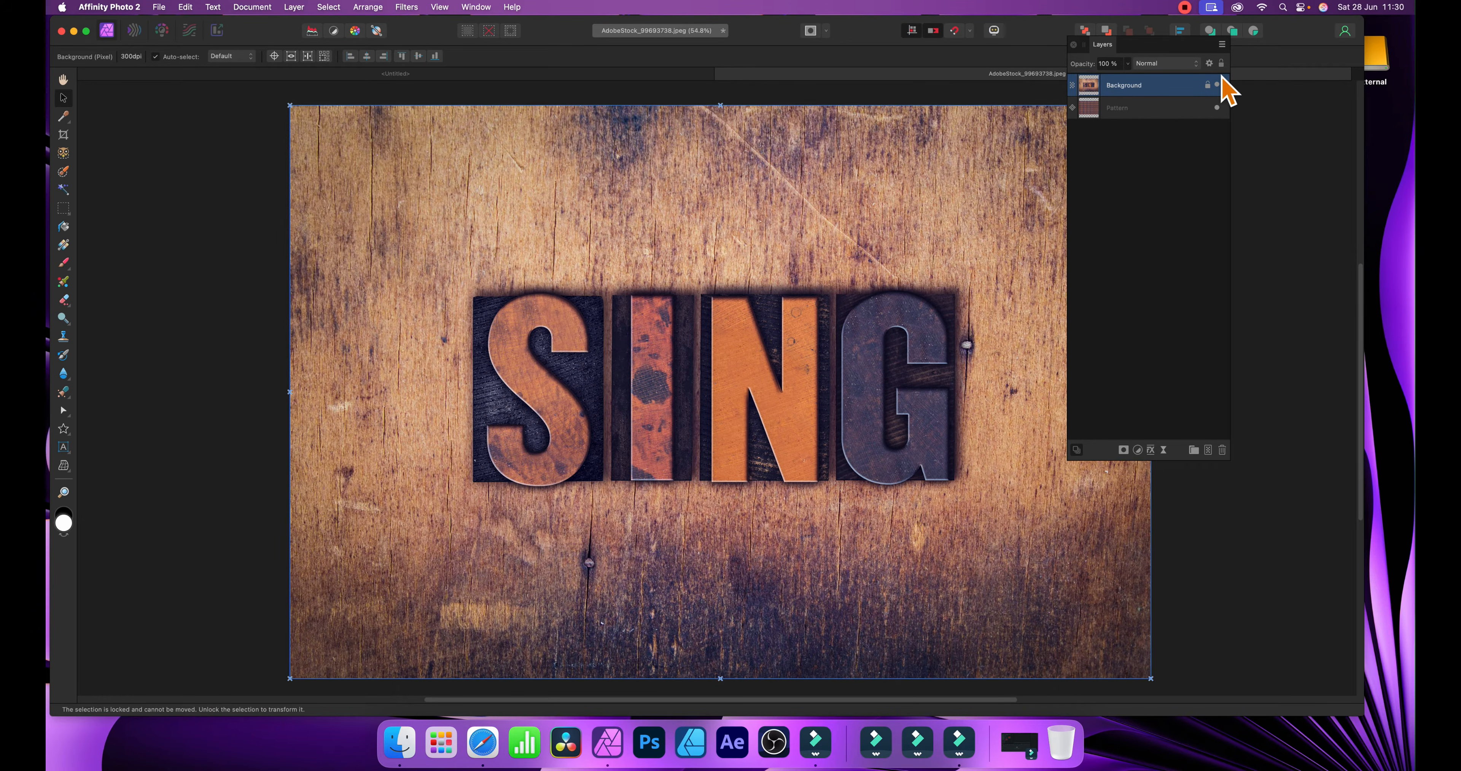
Hide the Background layer and rotate the S pattern tile clockwise so the repeated letters run diagonally.
left_click(1139, 111)
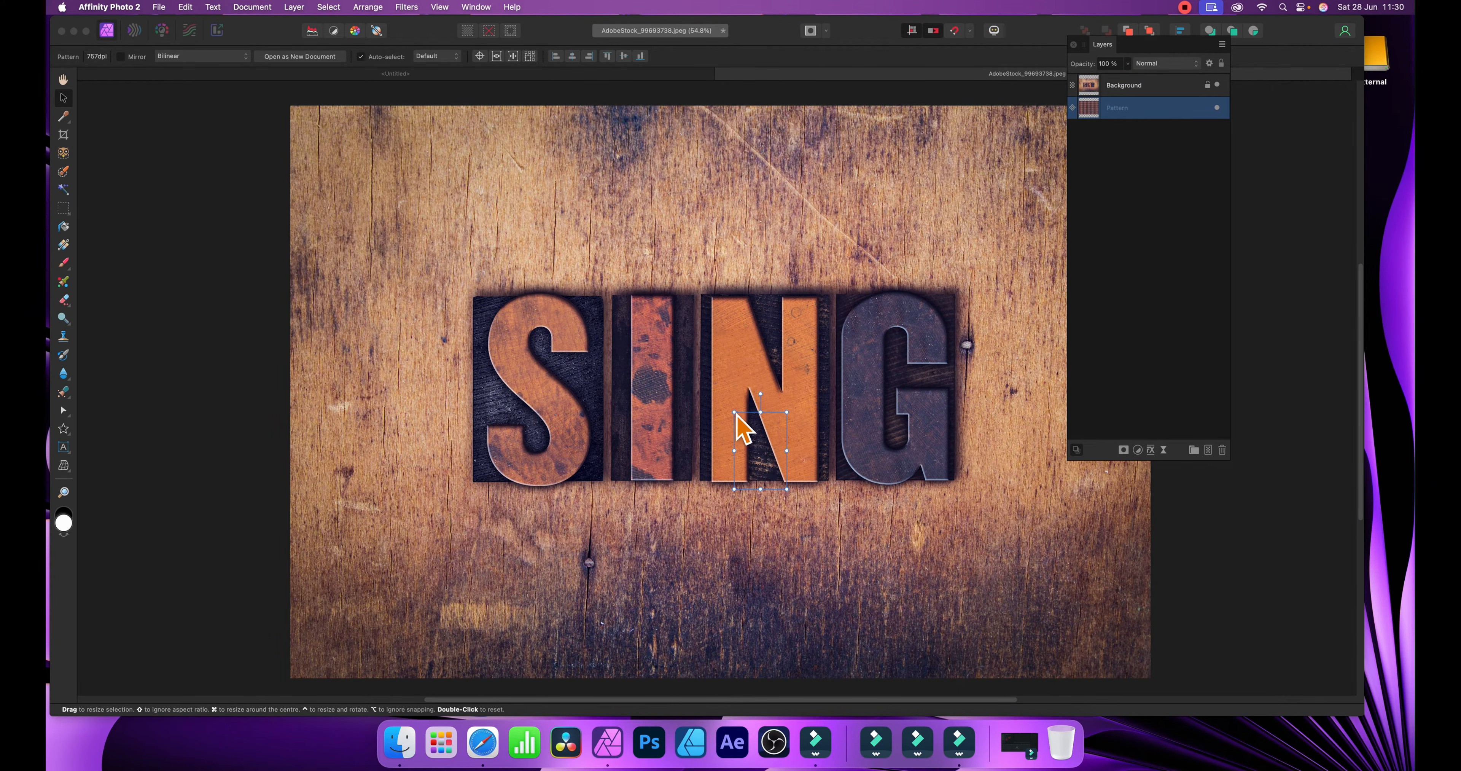
left_click(1218, 85)
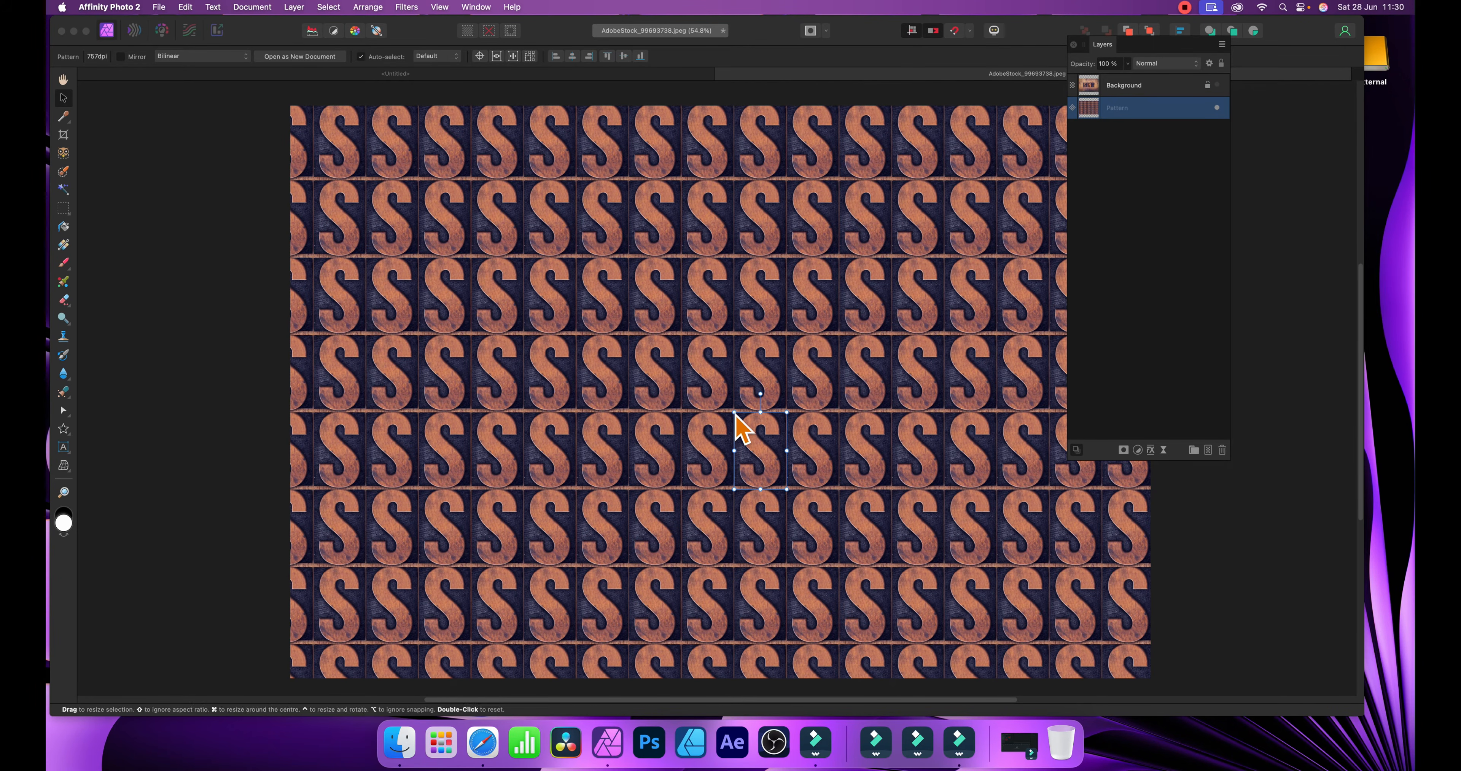
left_click_drag(734, 412, 803, 406)
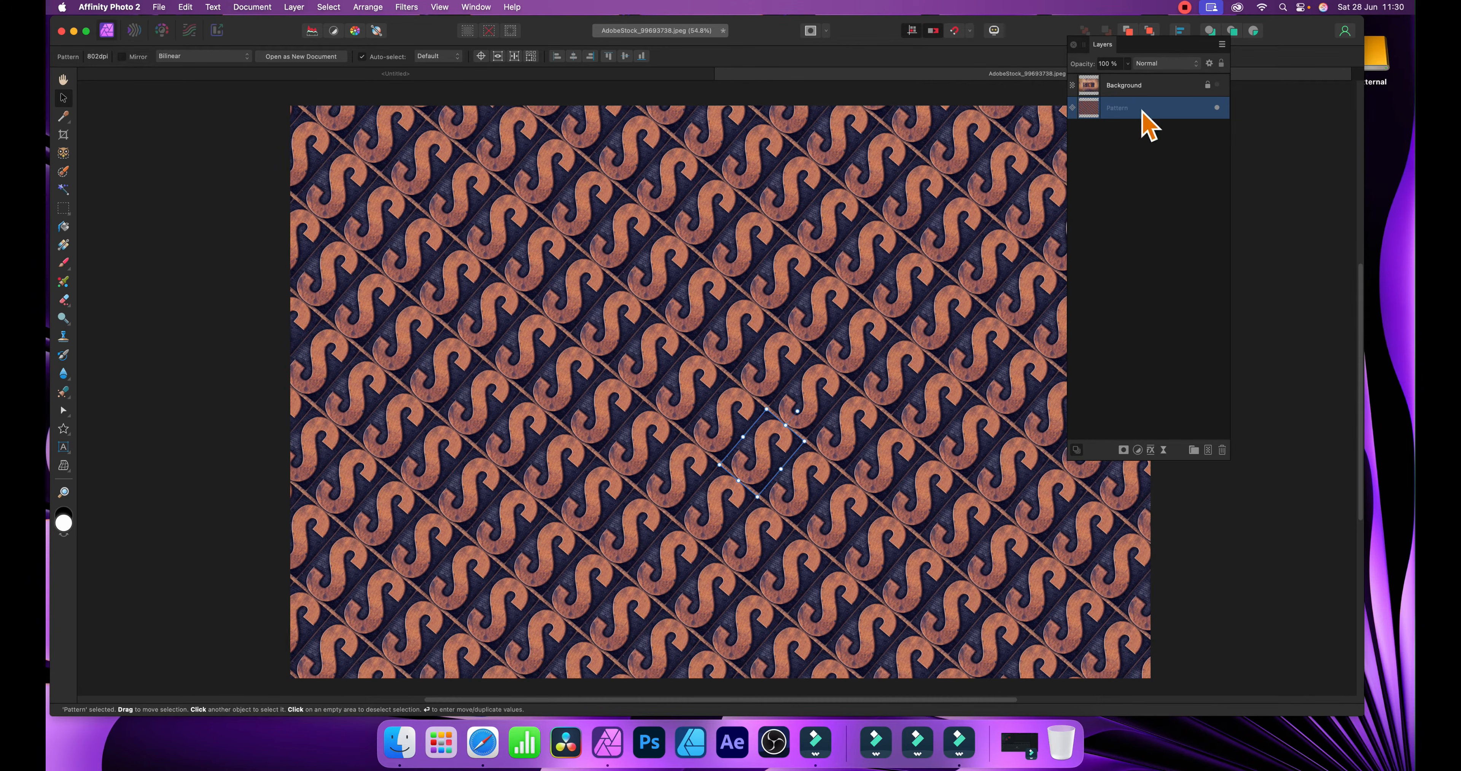
Show the Background layer and displace it by 331.4 px using a map loaded from the layers beneath.
left_click(1139, 90)
left_click(406, 8)
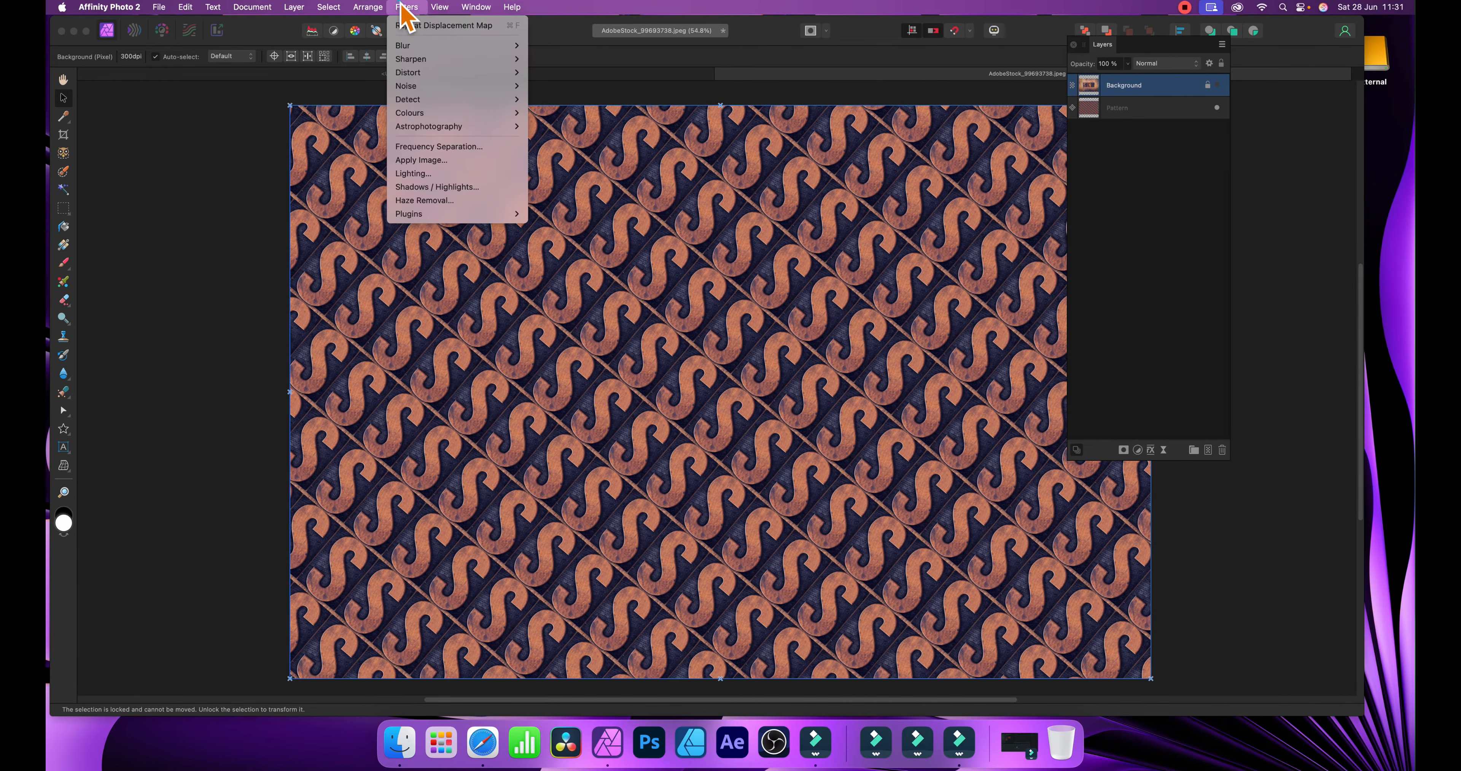
mouse_move(436, 73)
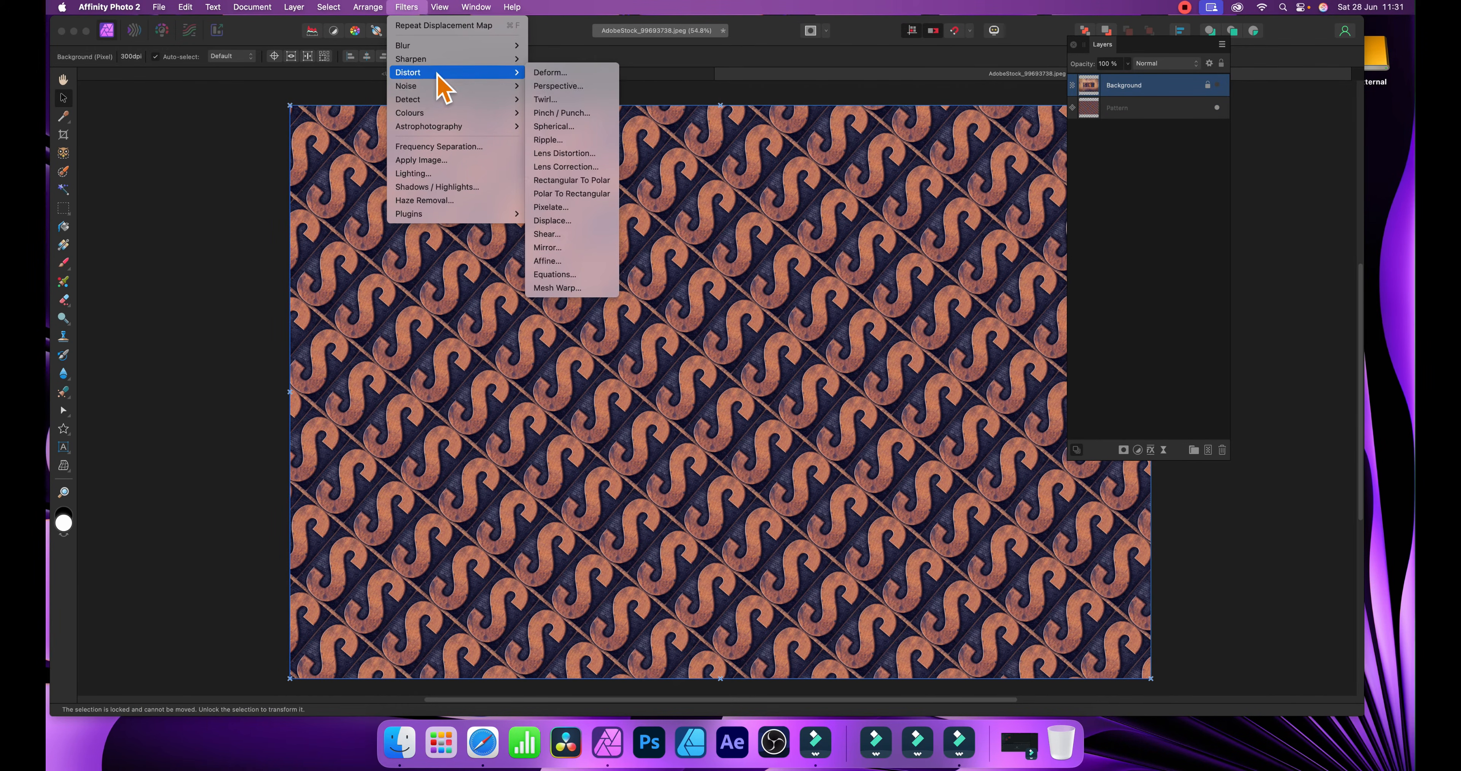
left_click(606, 220)
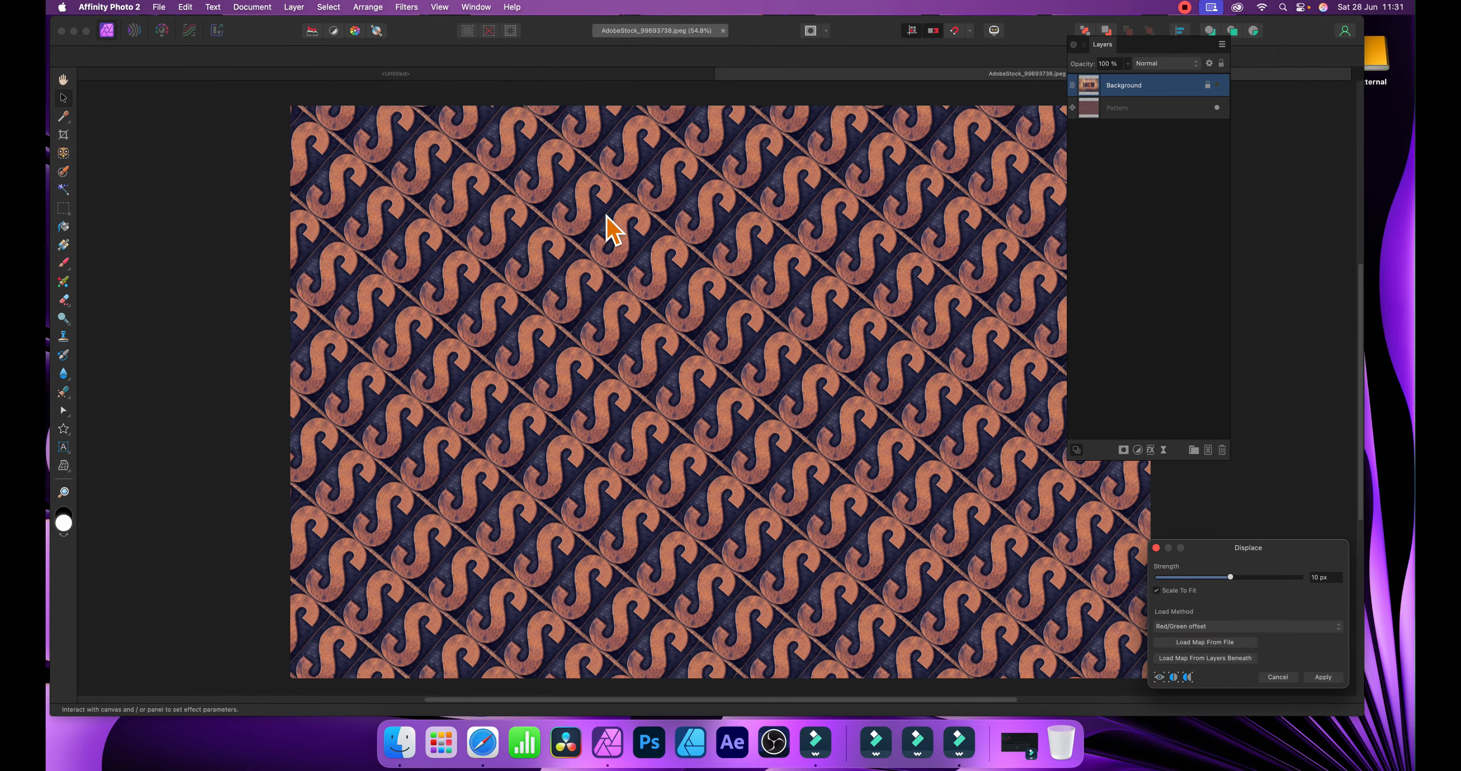
left_click_drag(1269, 554, 675, 221)
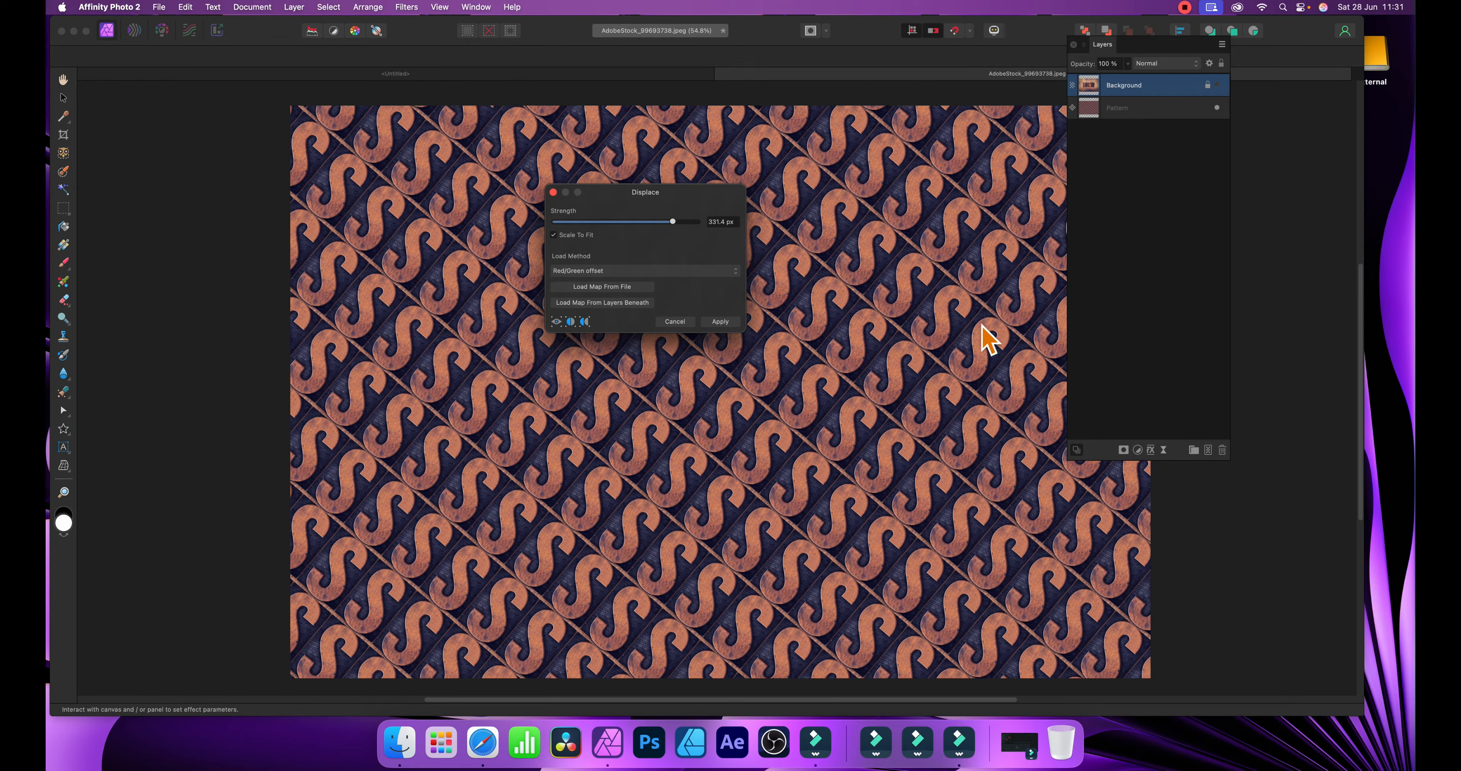
left_click(1217, 86)
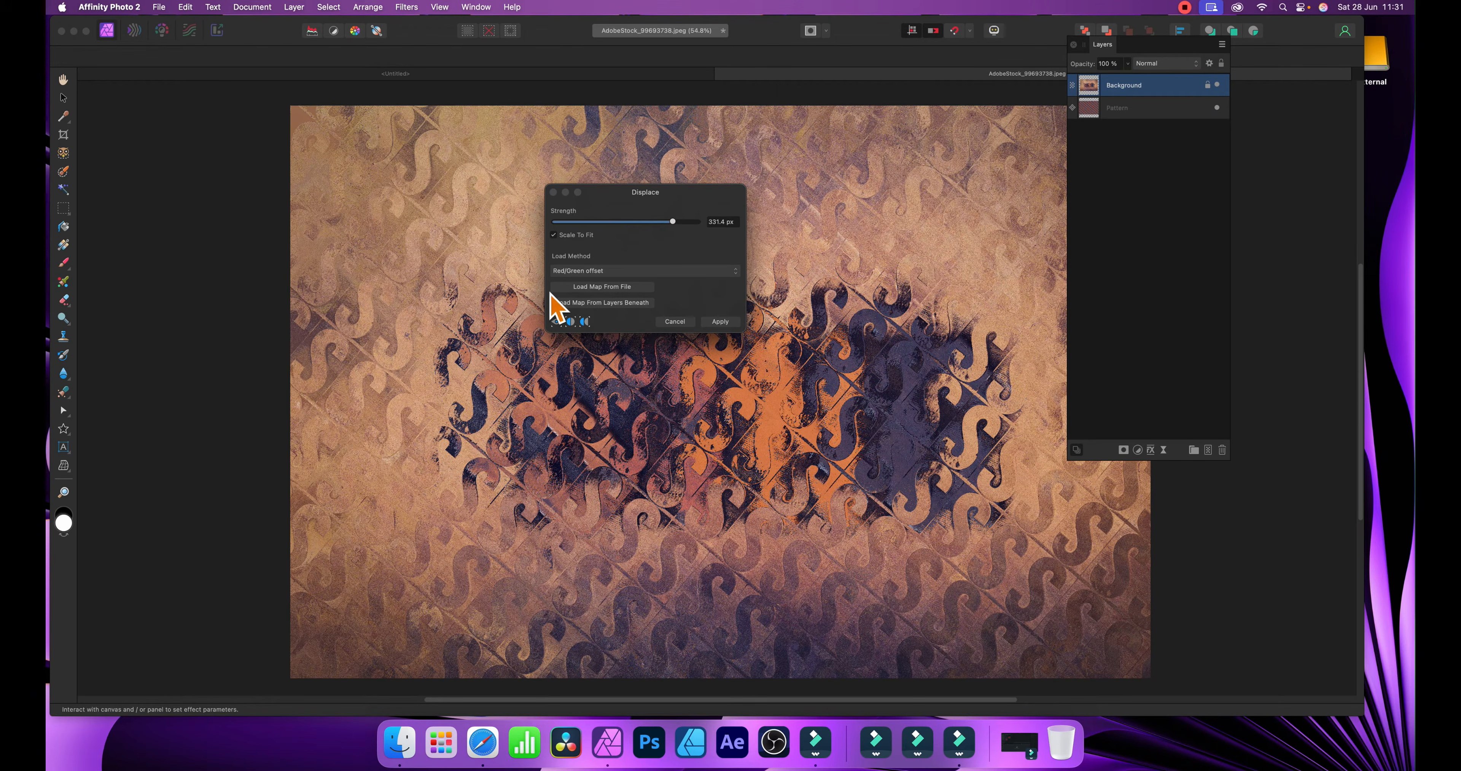
left_click_drag(642, 199, 906, 202)
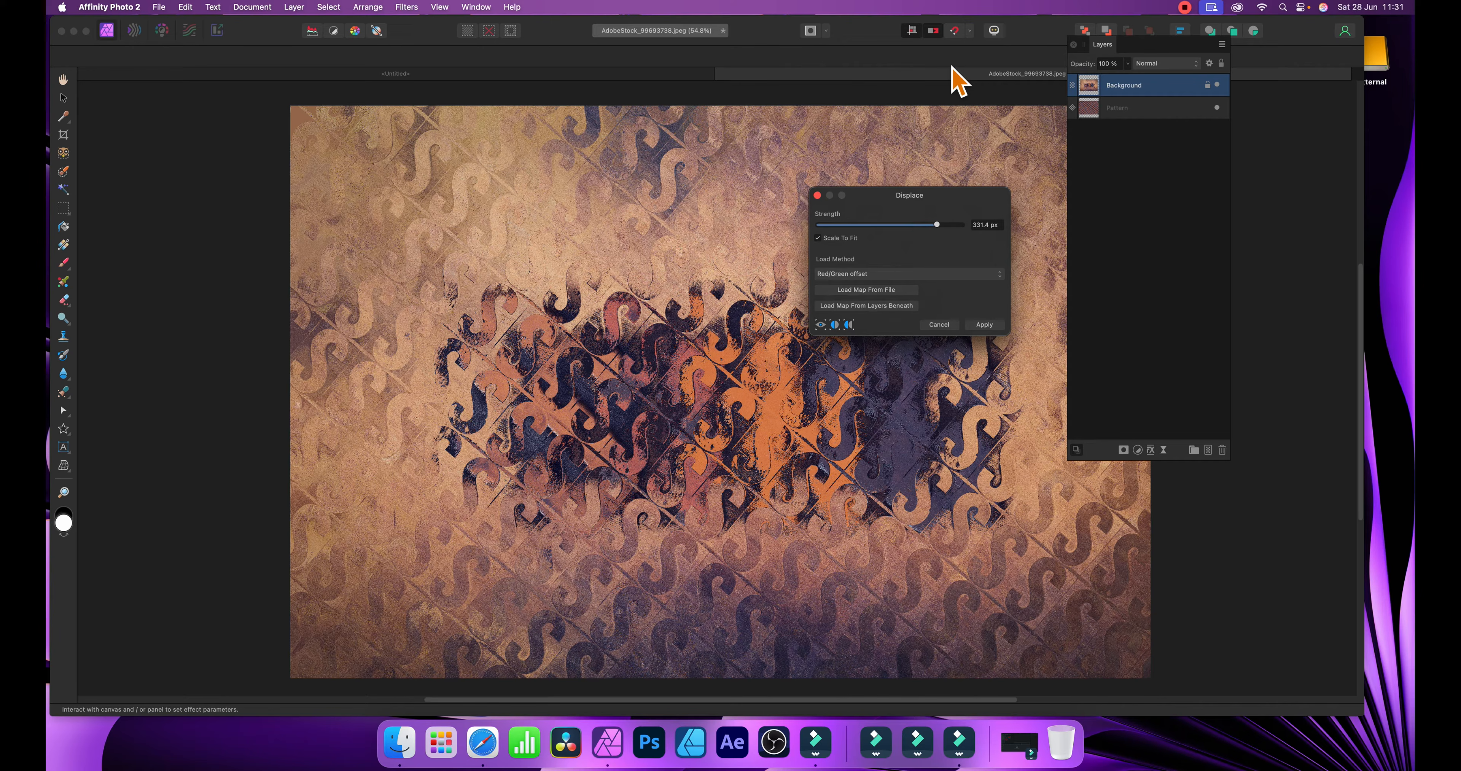
left_click(997, 325)
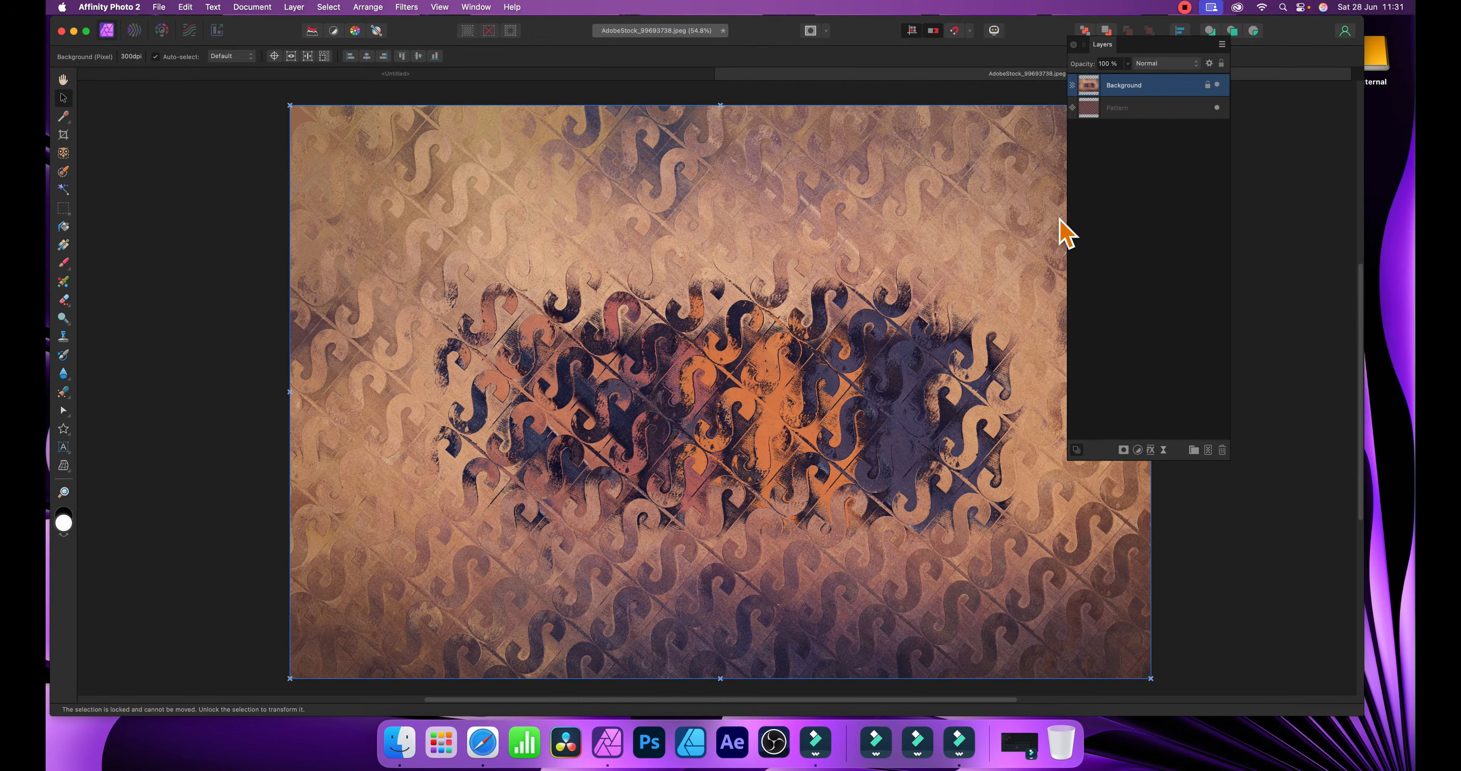
Undo the displacement of the Background layer and hide that layer.
key("super+z")
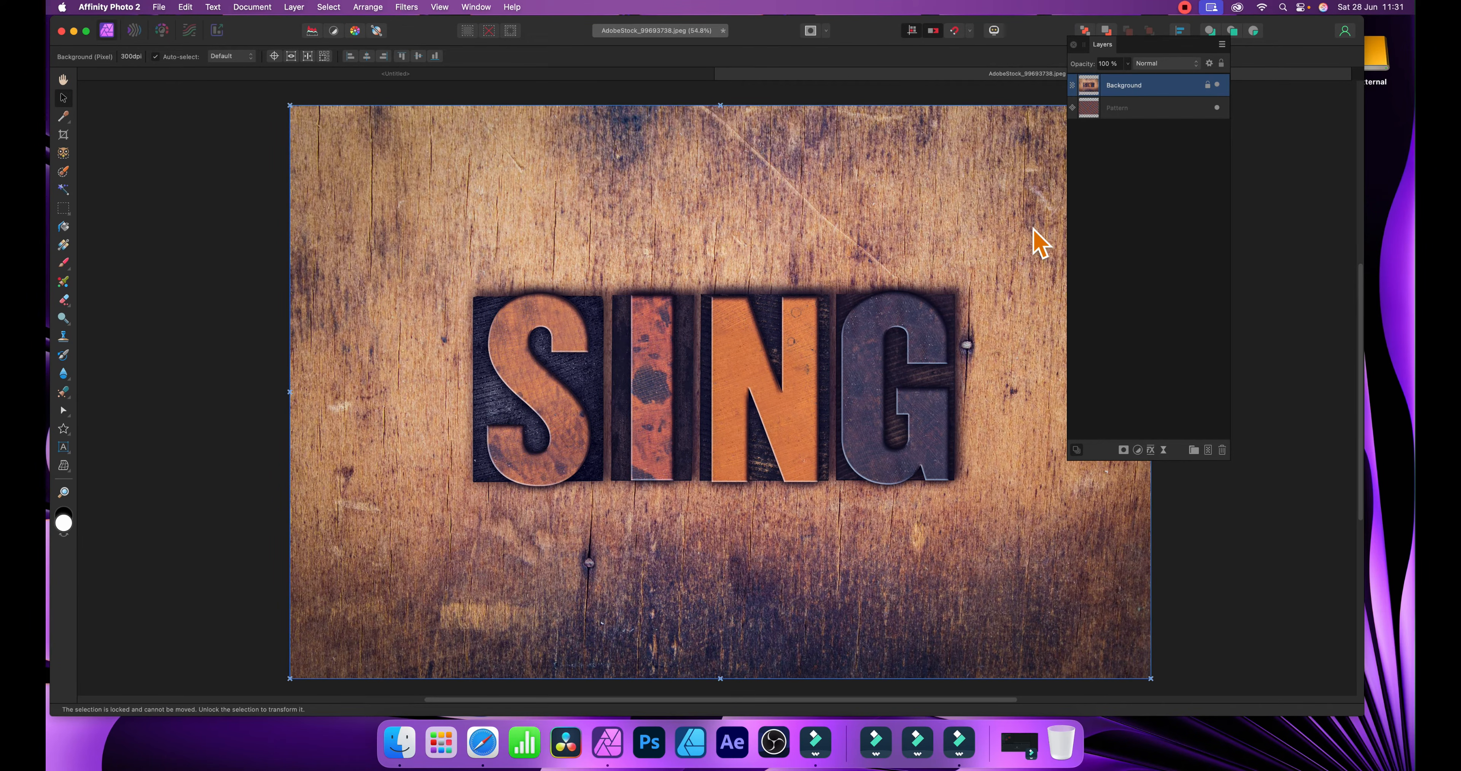
left_click(1216, 84)
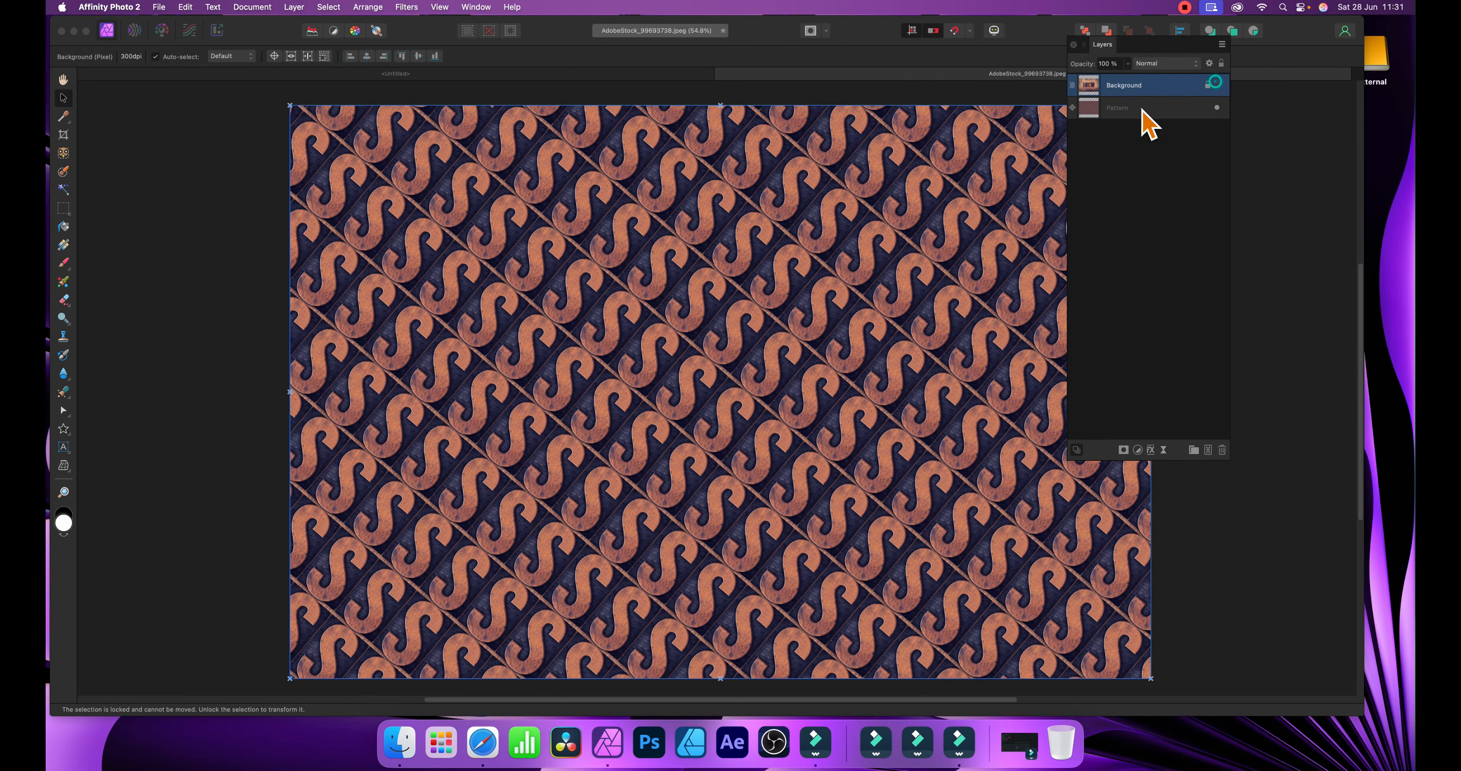
Add a live Gaussian Blur filter to the Pattern layer with a radius of 21.6 px.
left_click(1146, 106)
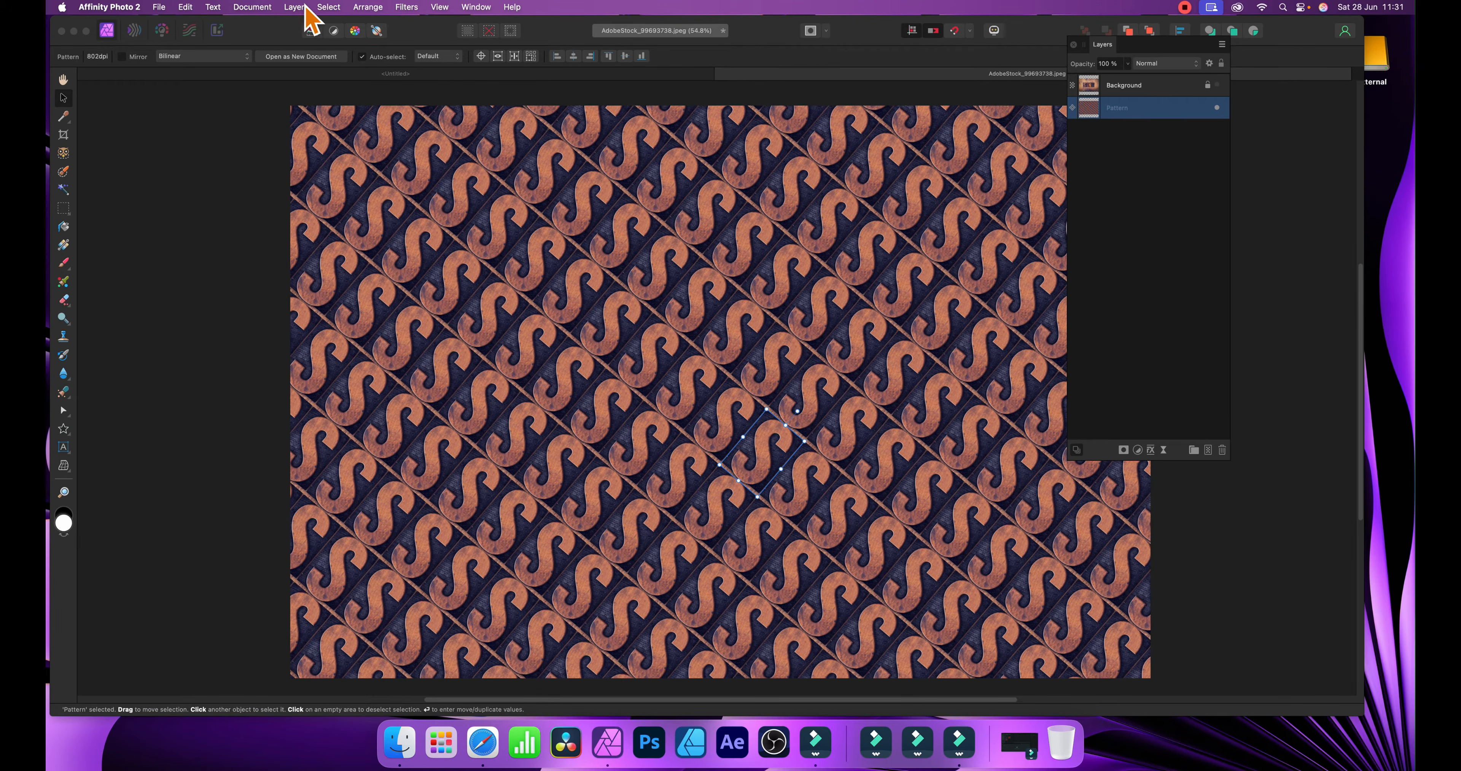
left_click(293, 7)
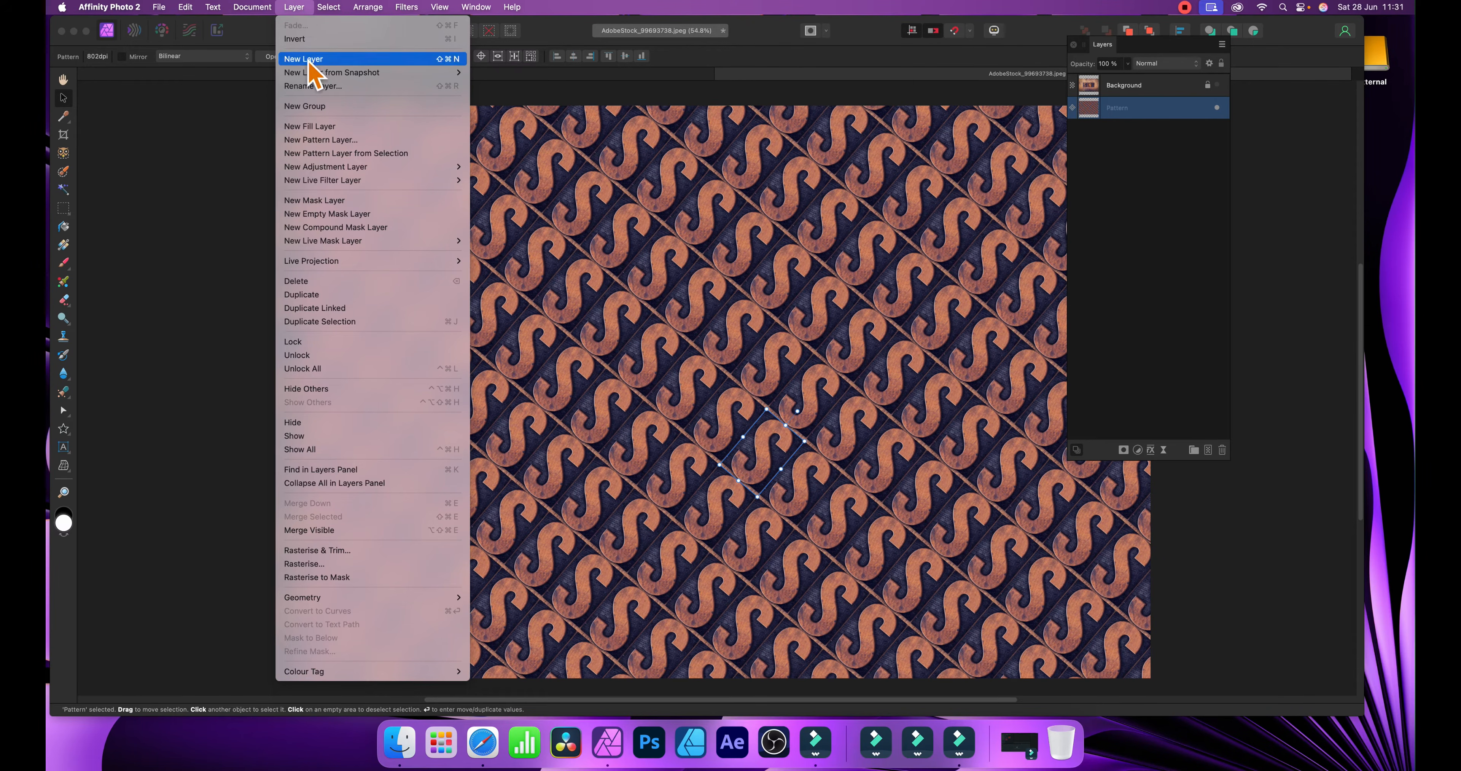
mouse_move(329, 181)
mouse_move(517, 180)
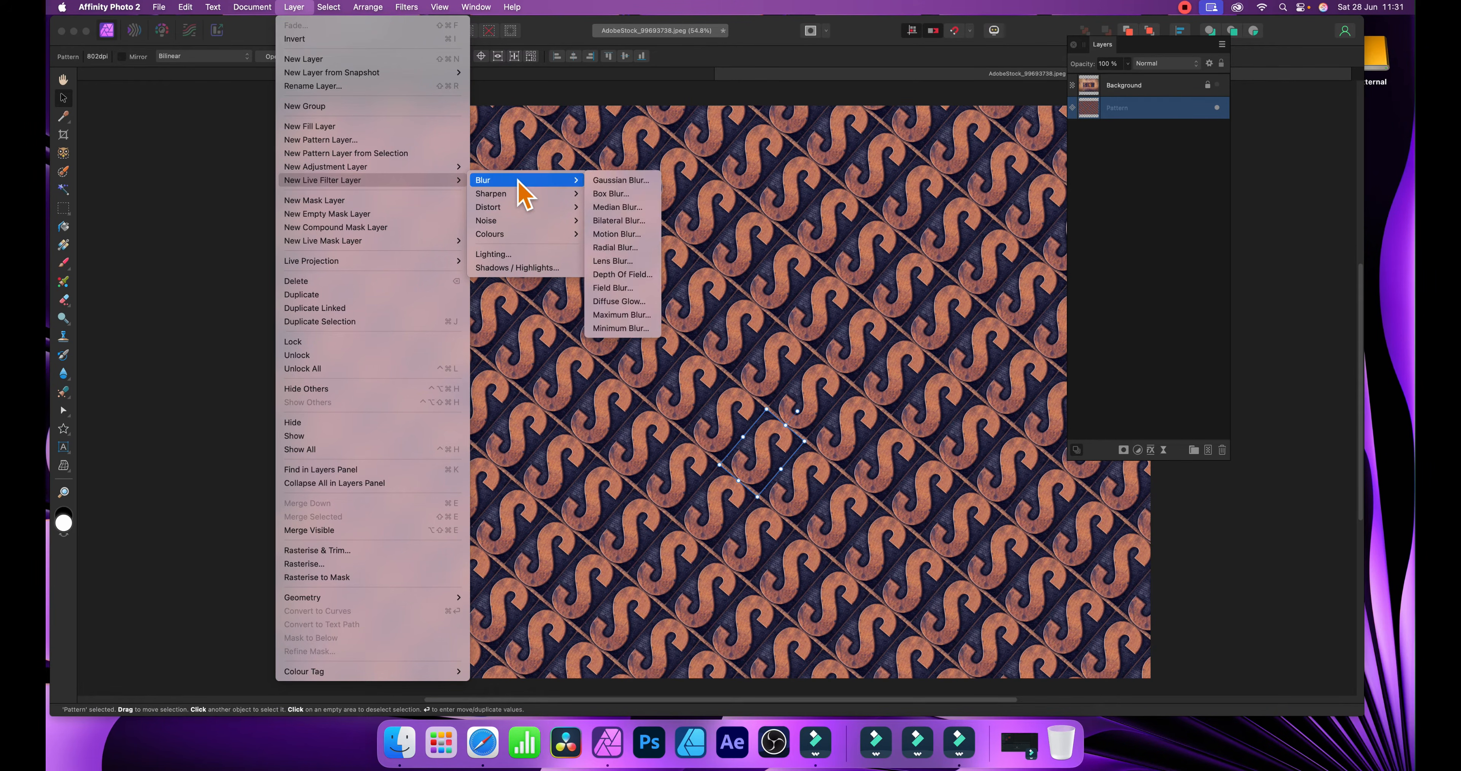
left_click(644, 182)
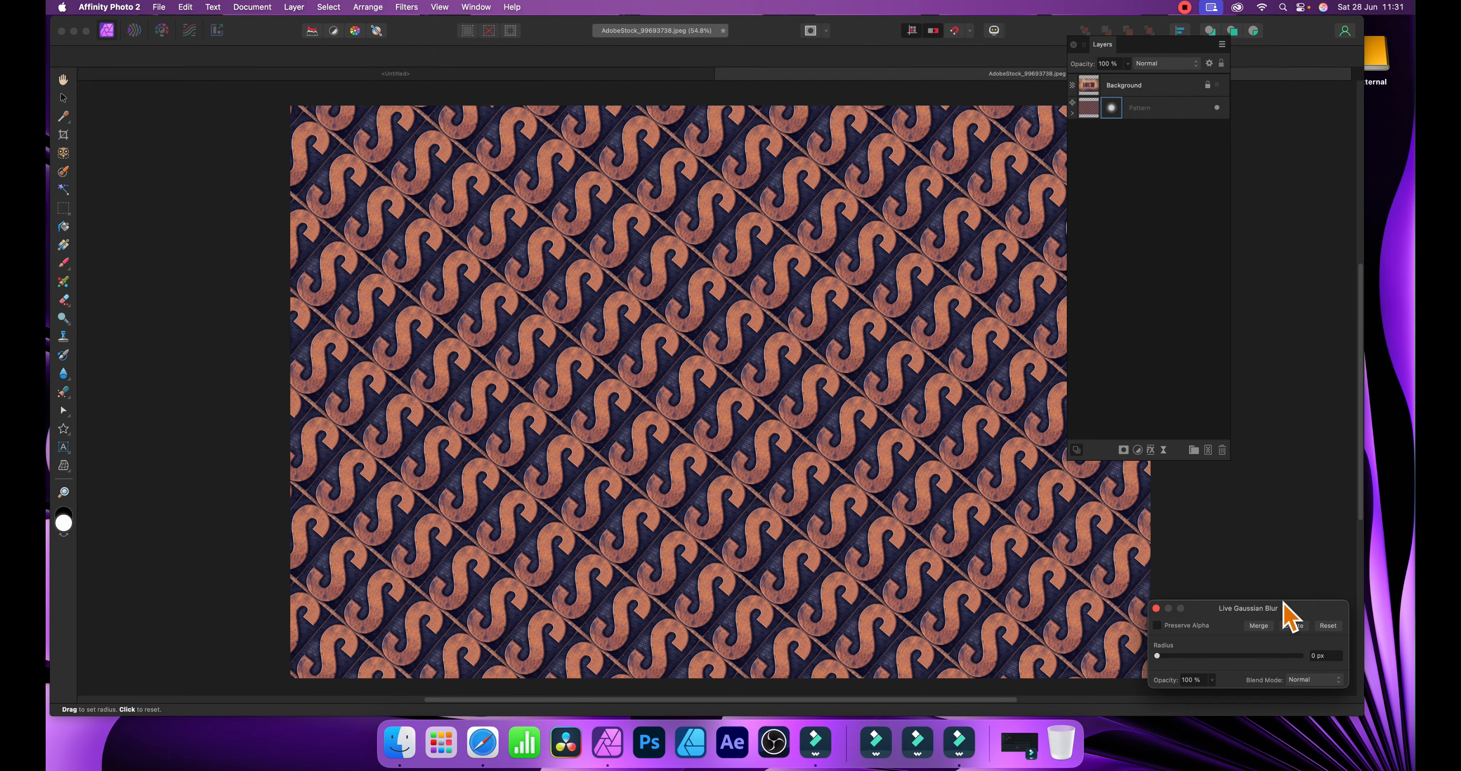
left_click_drag(1281, 608, 1056, 445)
left_click_drag(948, 486, 1012, 506)
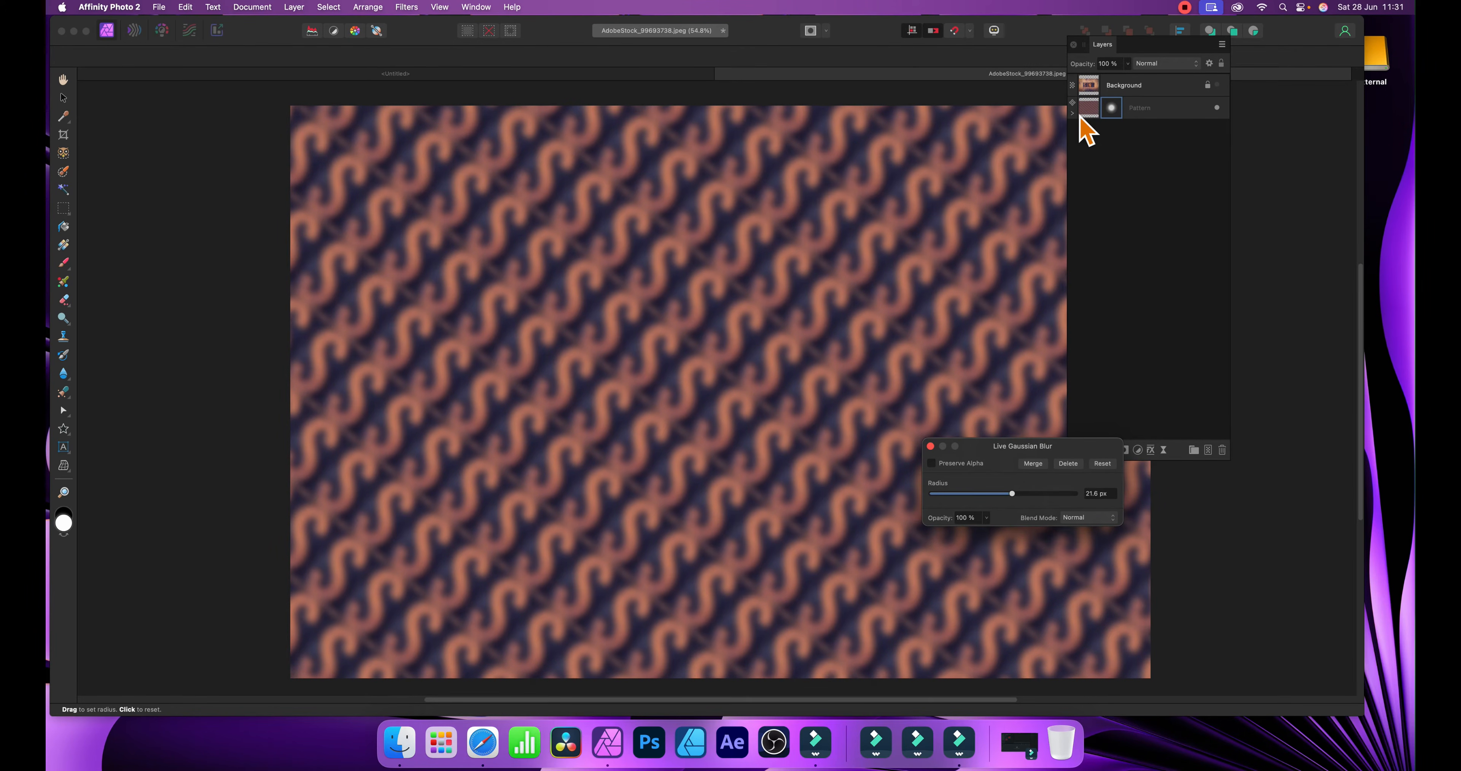
Close the blur settings and move the nested Gaussian Blur layer out of the Pattern layer to sit directly above it.
left_click(1073, 113)
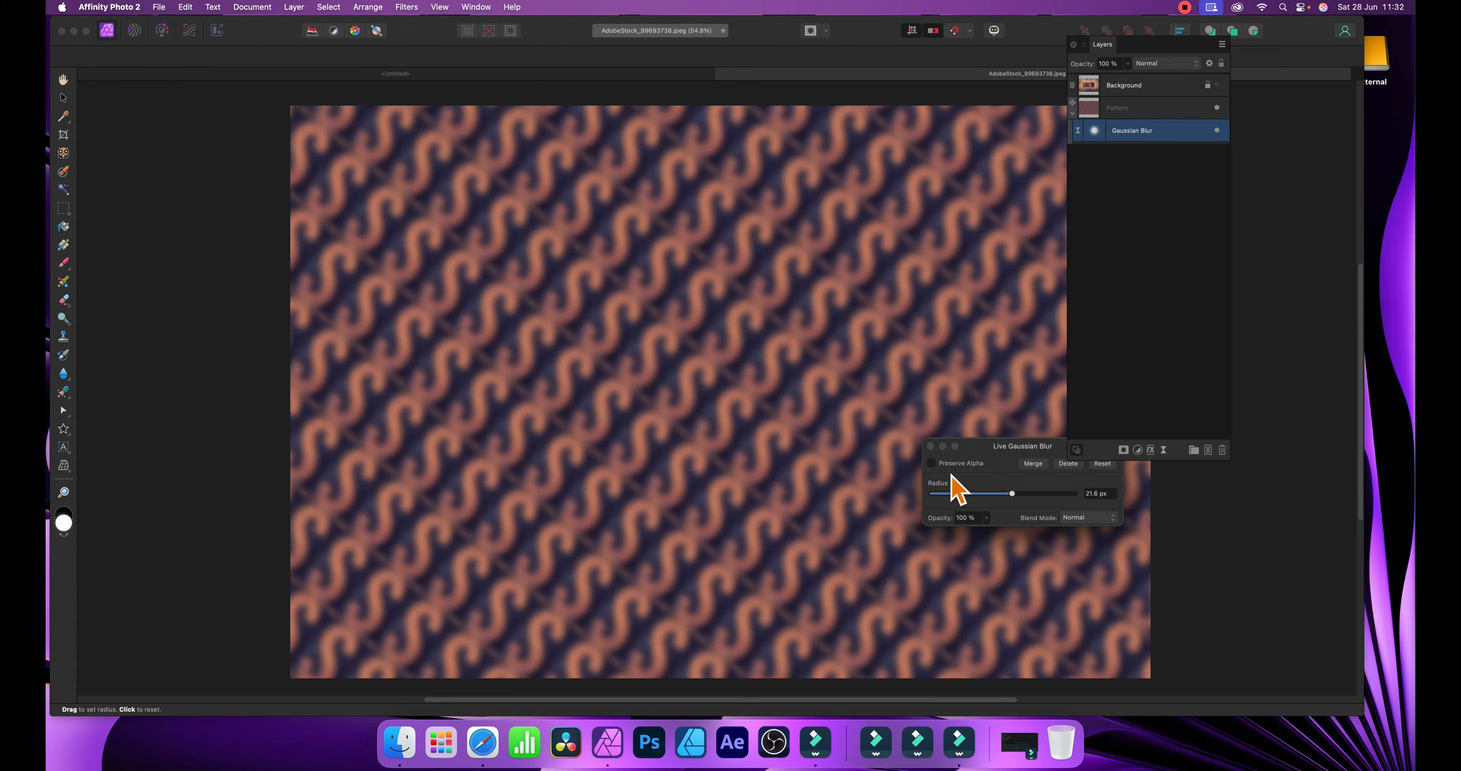
left_click(931, 445)
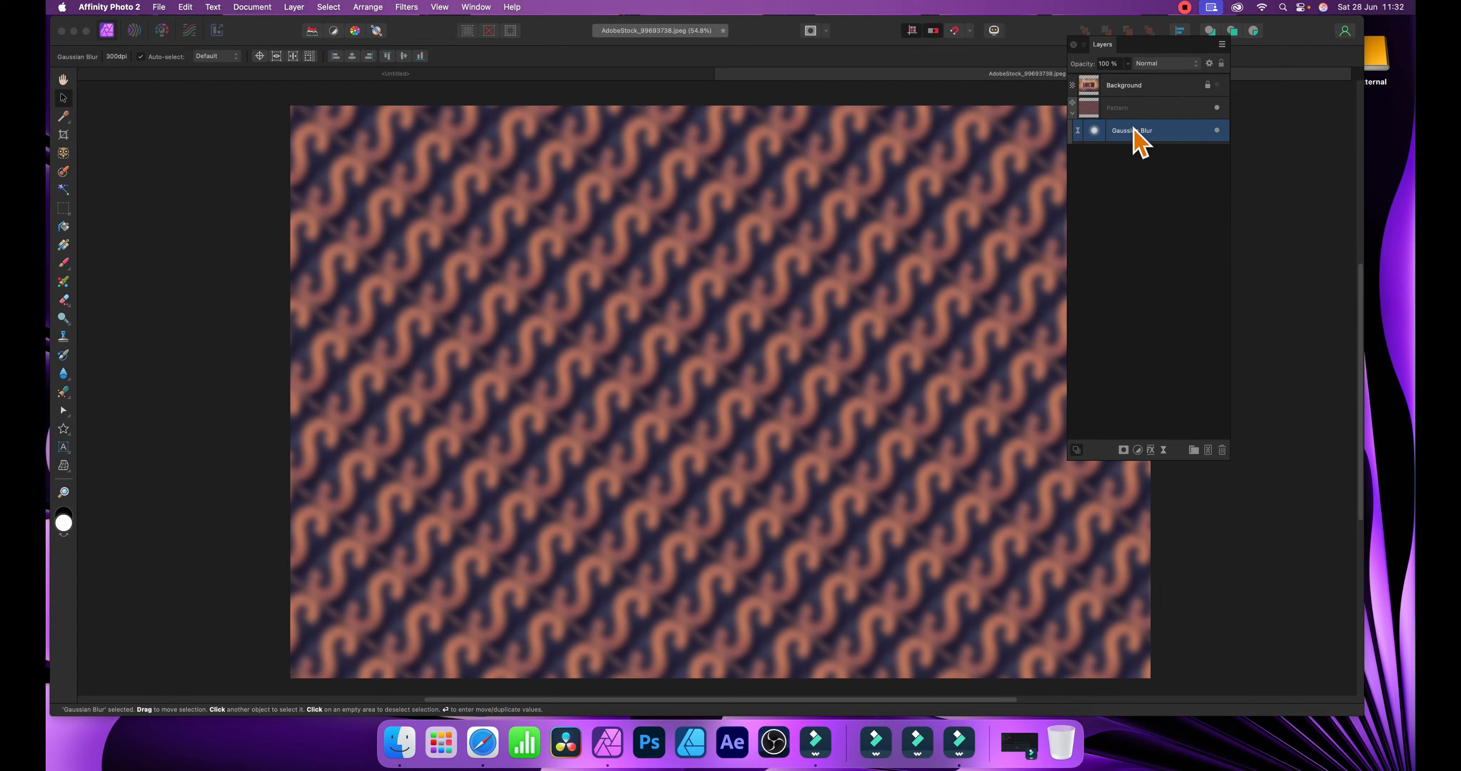
left_click_drag(1144, 130, 1148, 113)
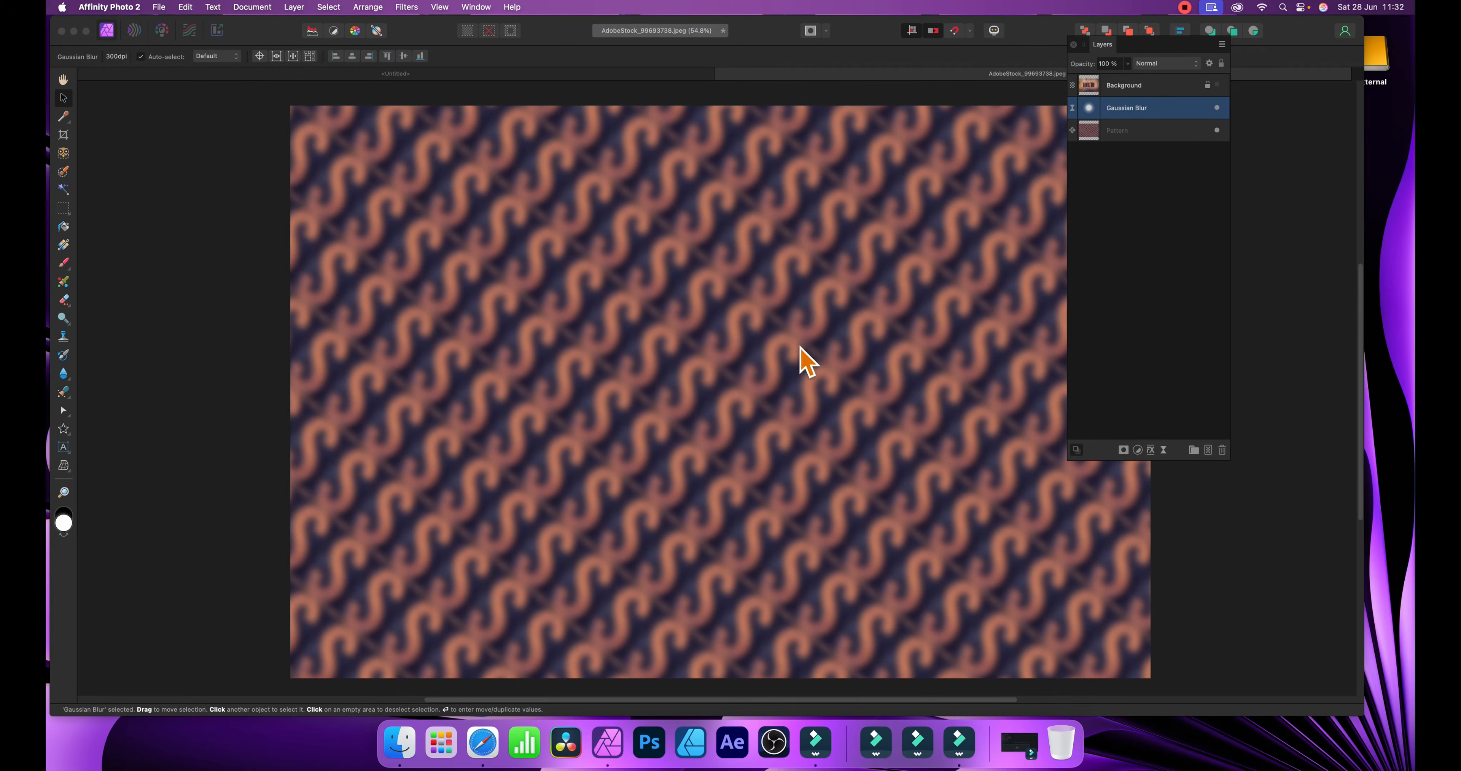
Show the Background layer, try displacing it by -431.1 px using a map loaded from the layers beneath, and undo the displacement.
left_click(1125, 126)
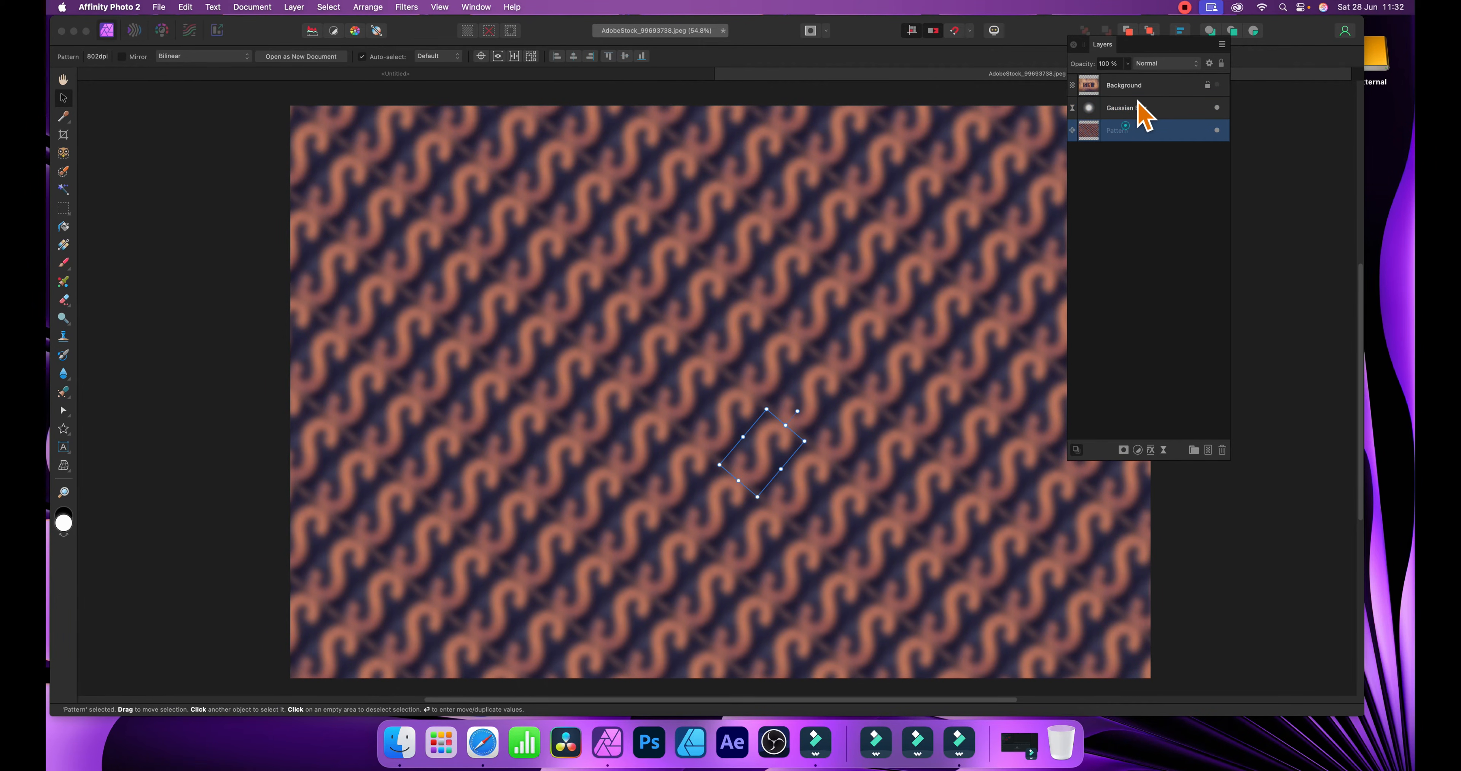
left_click(1138, 105)
left_click(1118, 135)
left_click(1141, 87)
left_click(1217, 85)
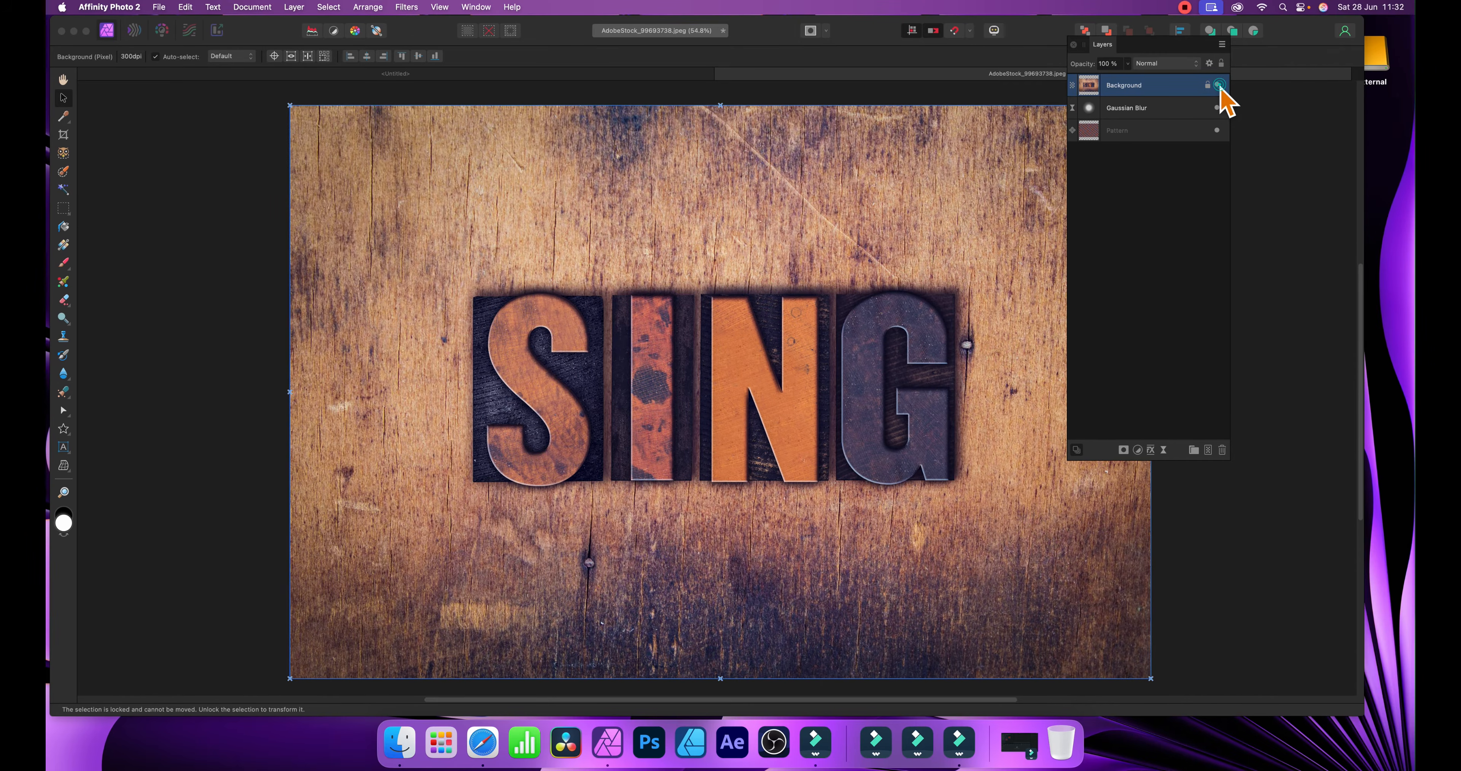
left_click(407, 7)
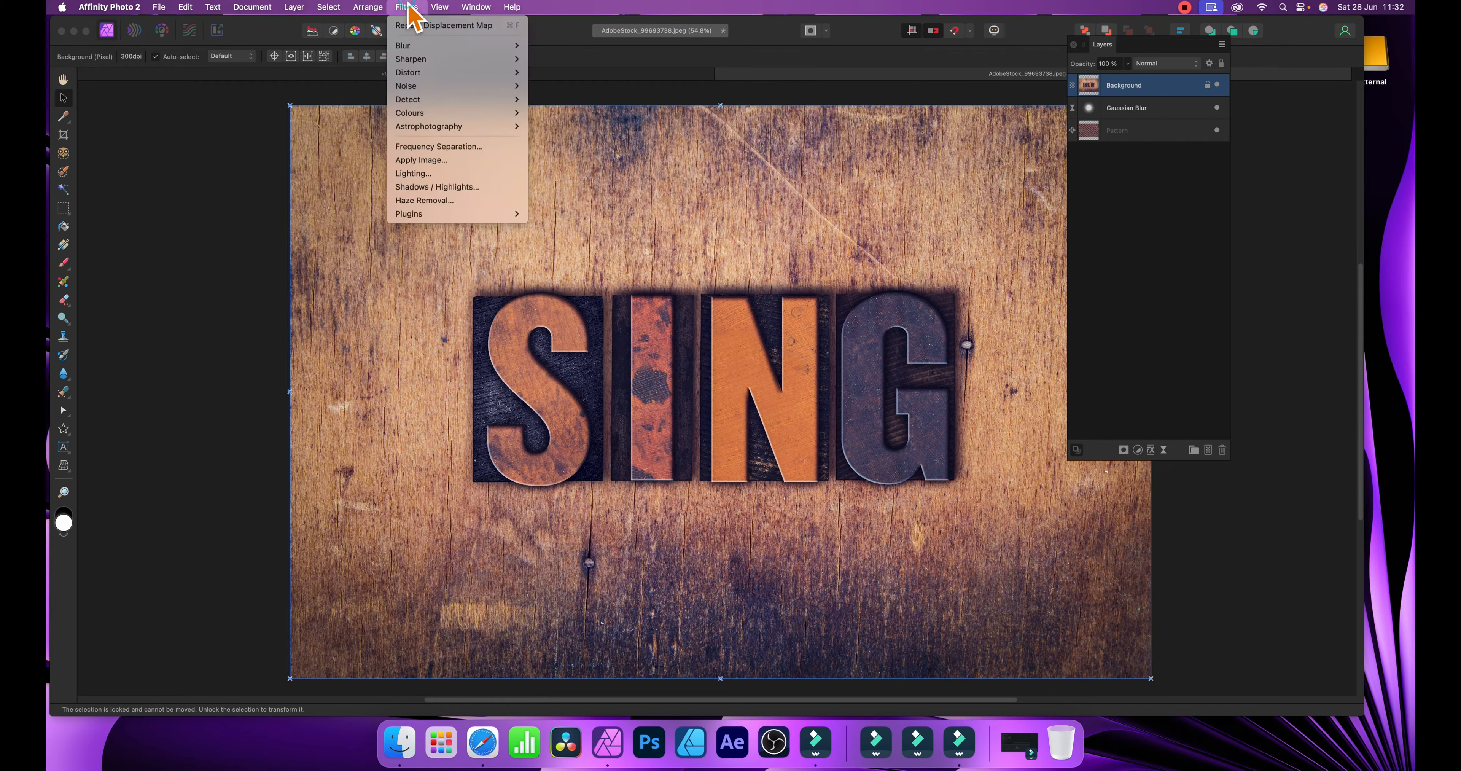
mouse_move(463, 74)
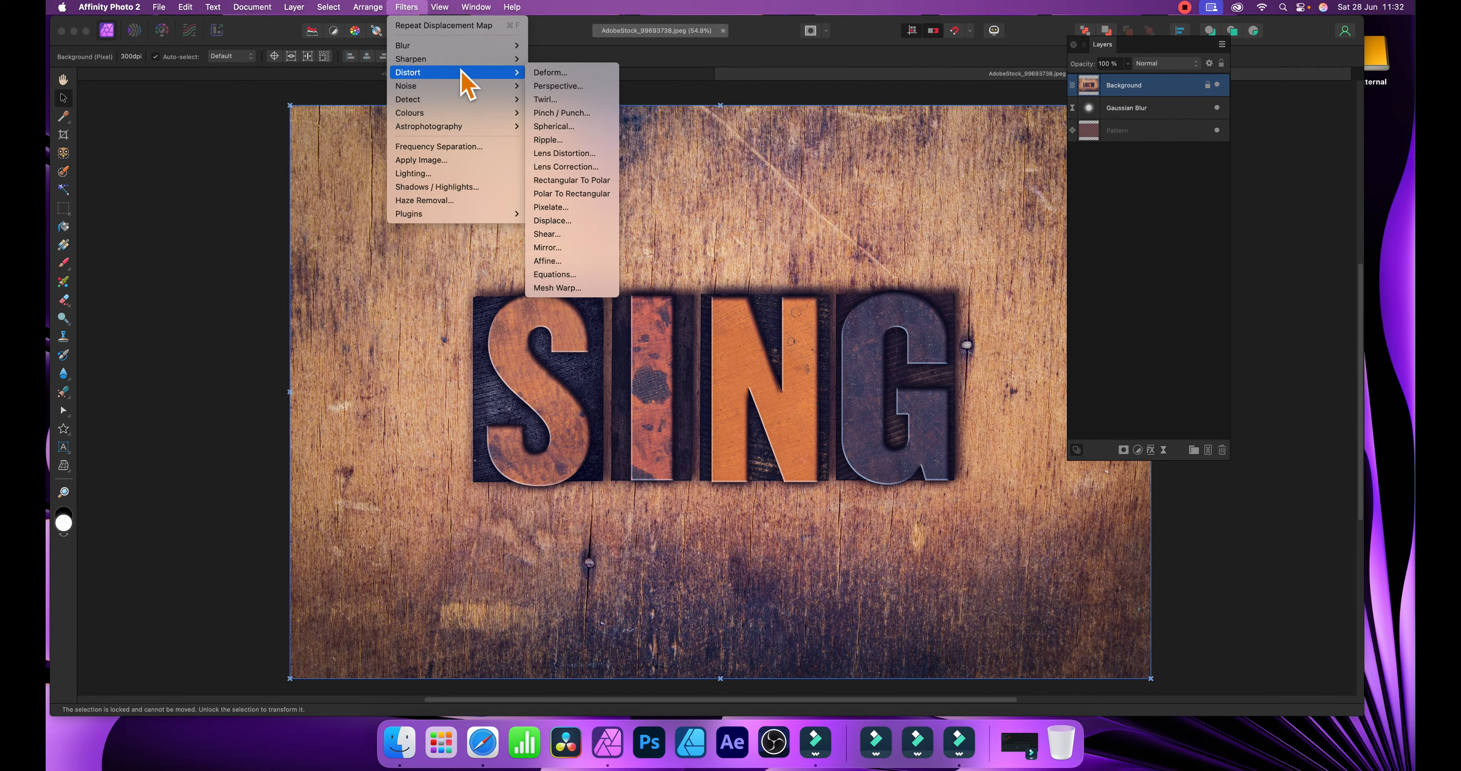
left_click(561, 227)
left_click_drag(1254, 561, 799, 314)
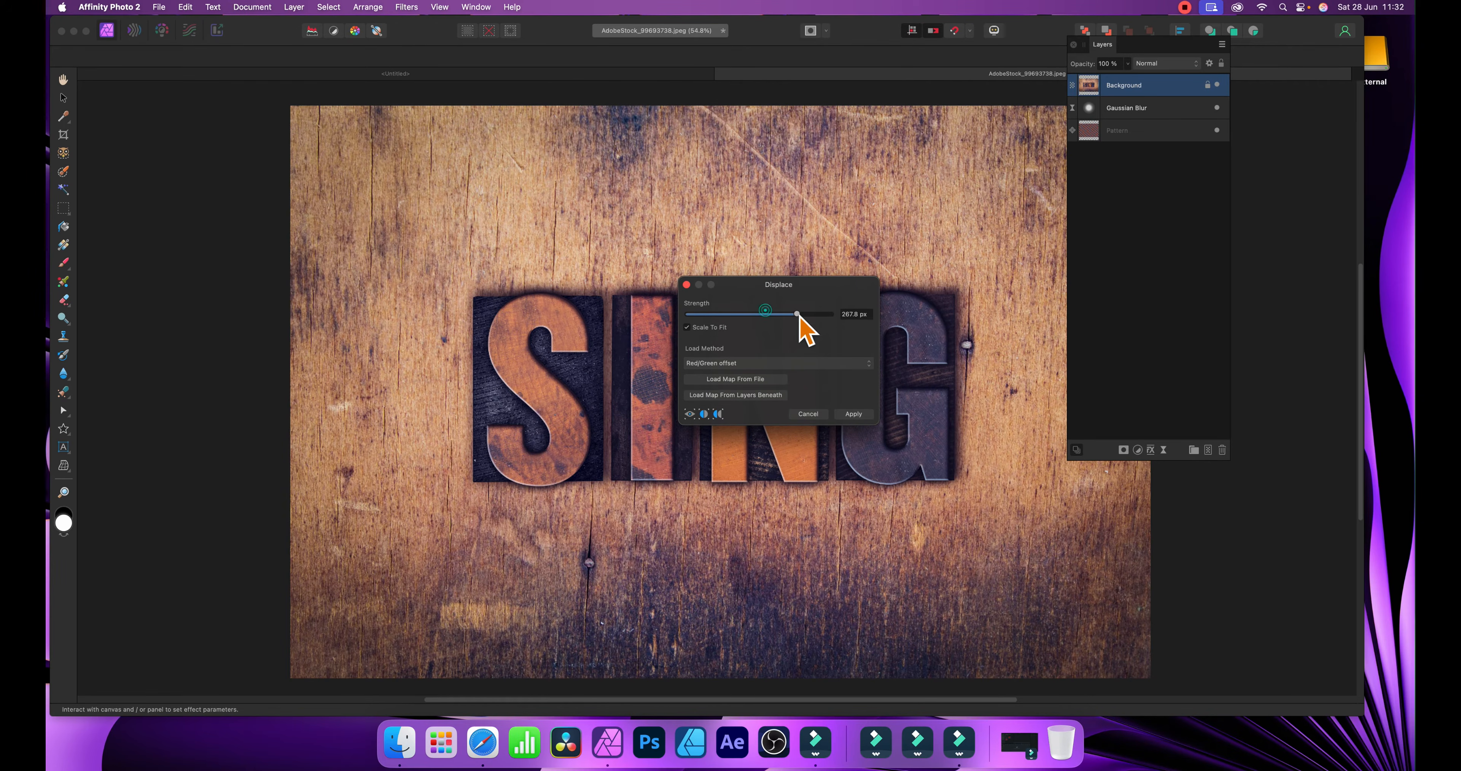
left_click(767, 395)
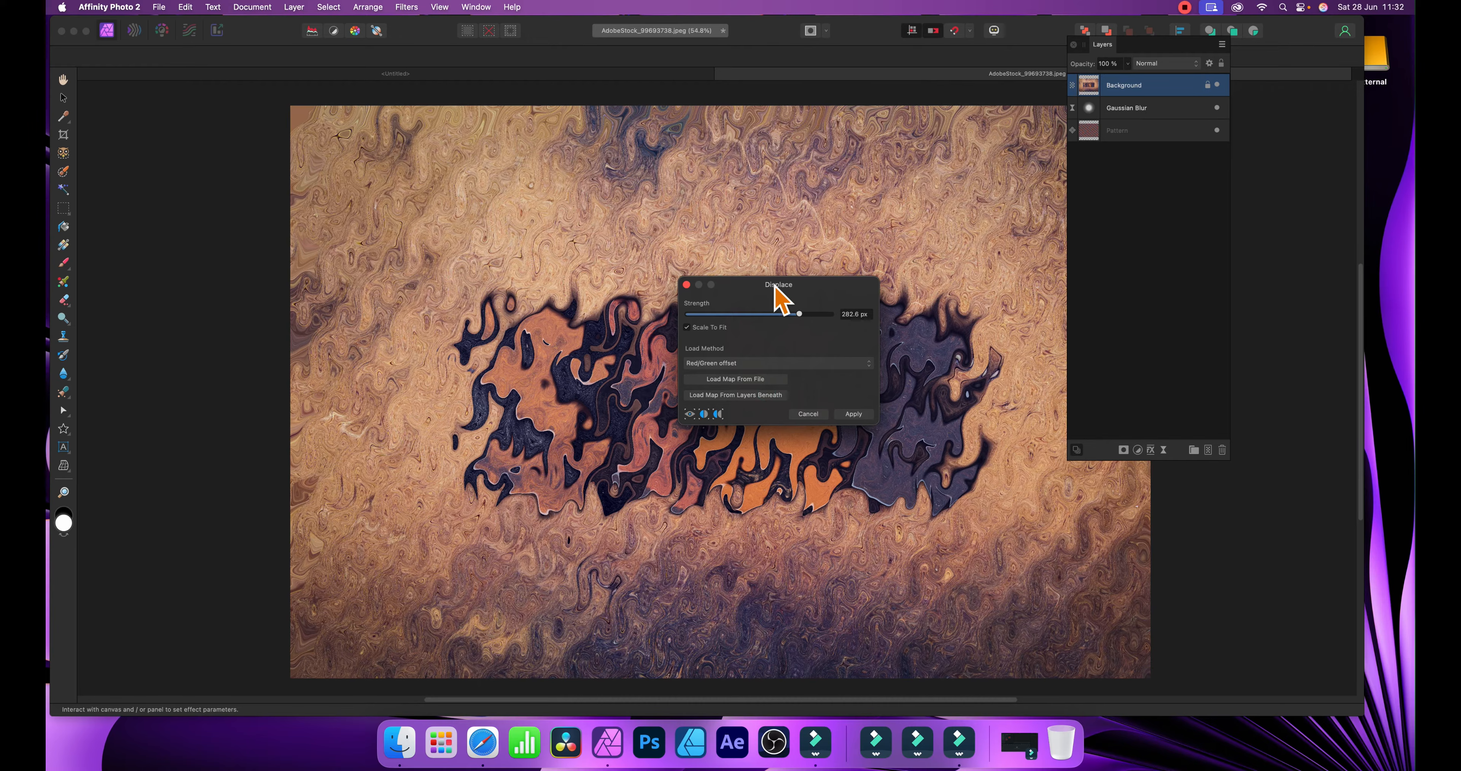
left_click_drag(777, 287, 961, 271)
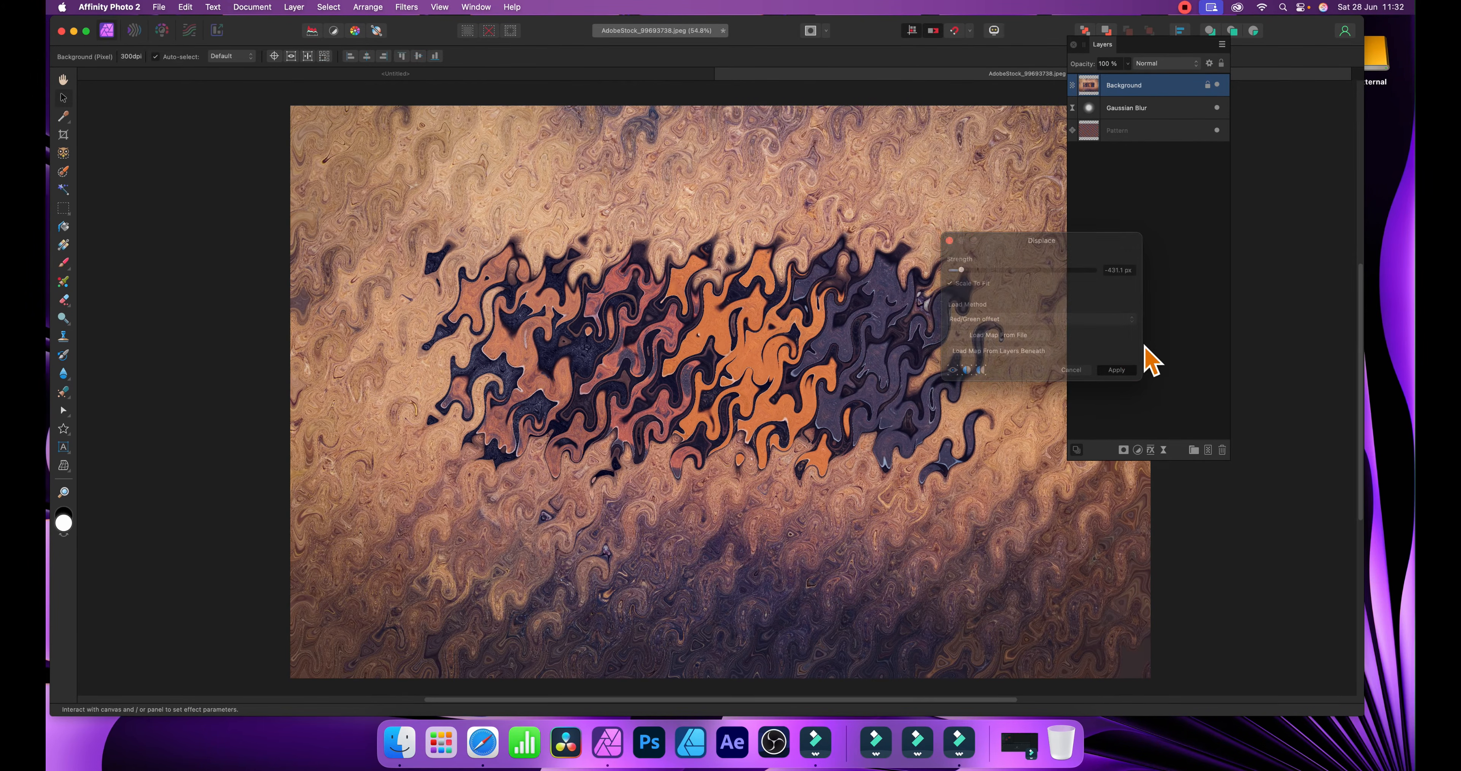
left_click(1124, 369)
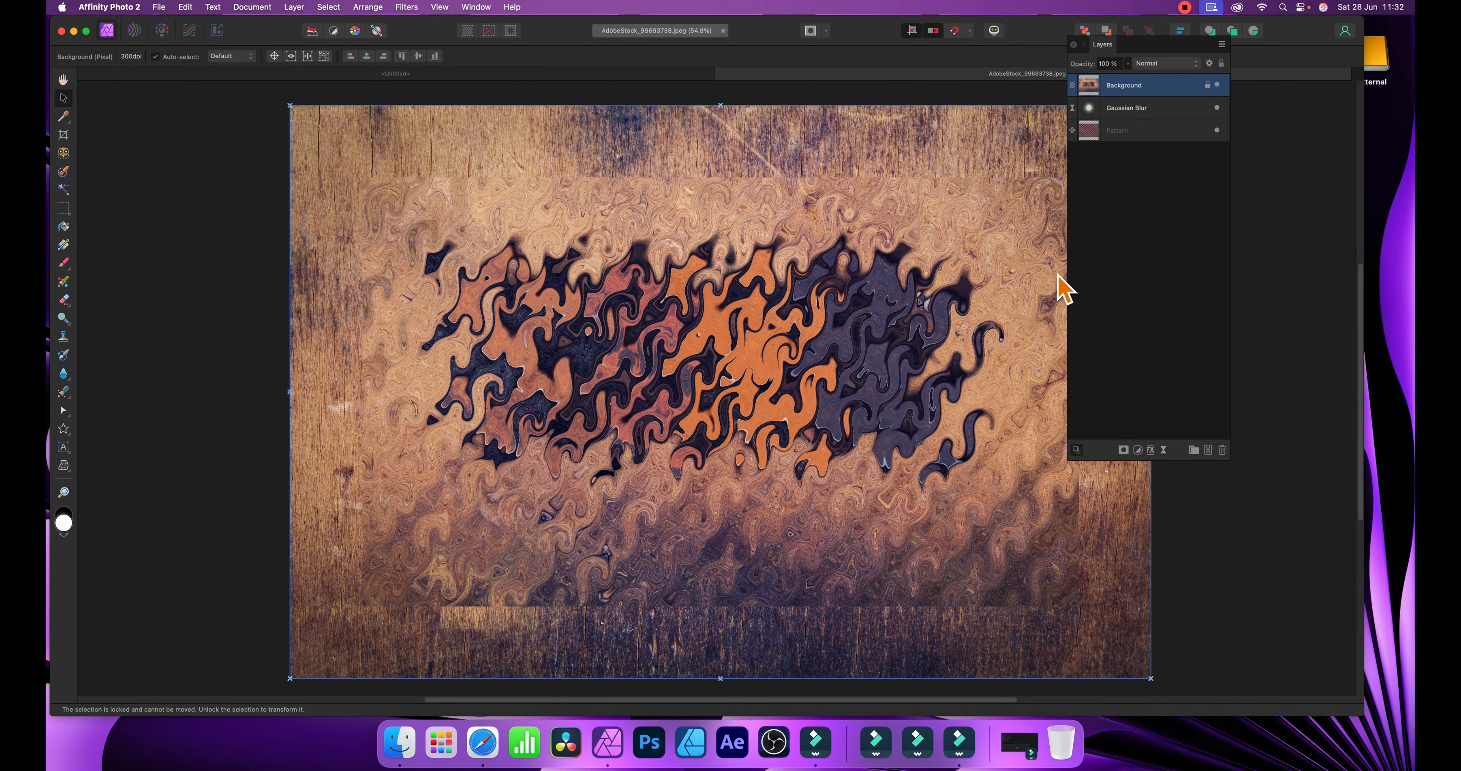
key("super+z")
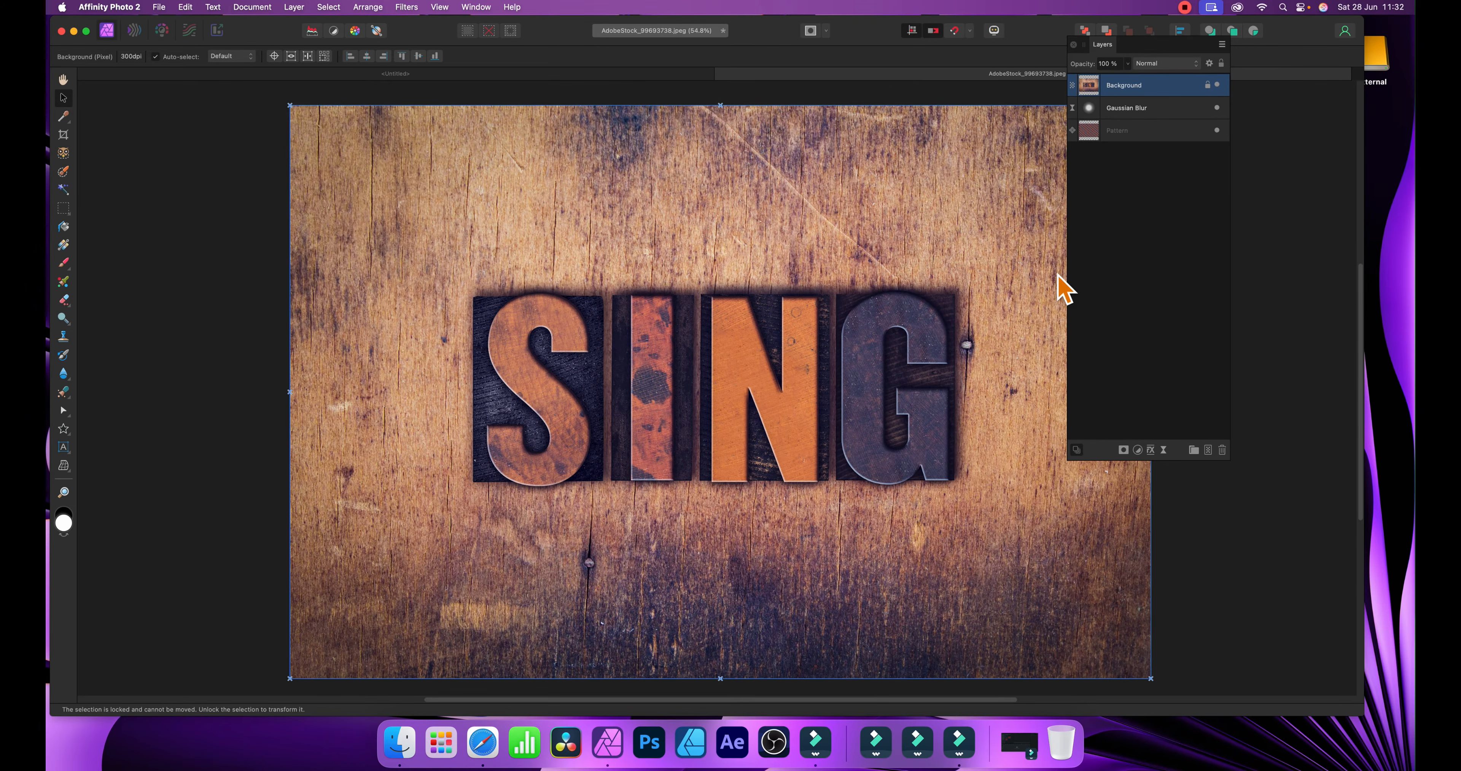
Hide the Background layer, and enlarge and rotate the Pattern layer's tile so the S shapes stand nearly upright.
left_click(1129, 132)
mouse_move(1213, 140)
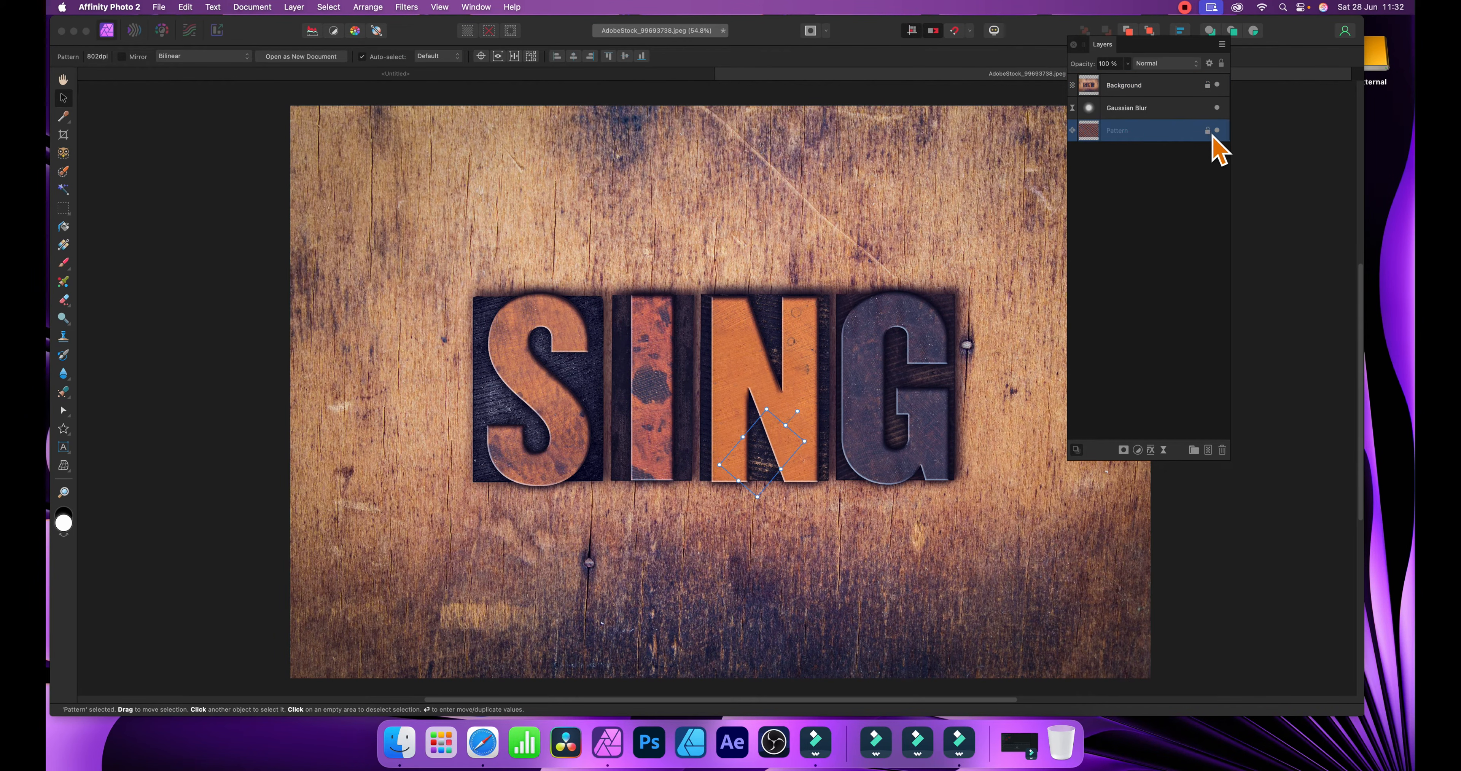
left_click(1216, 84)
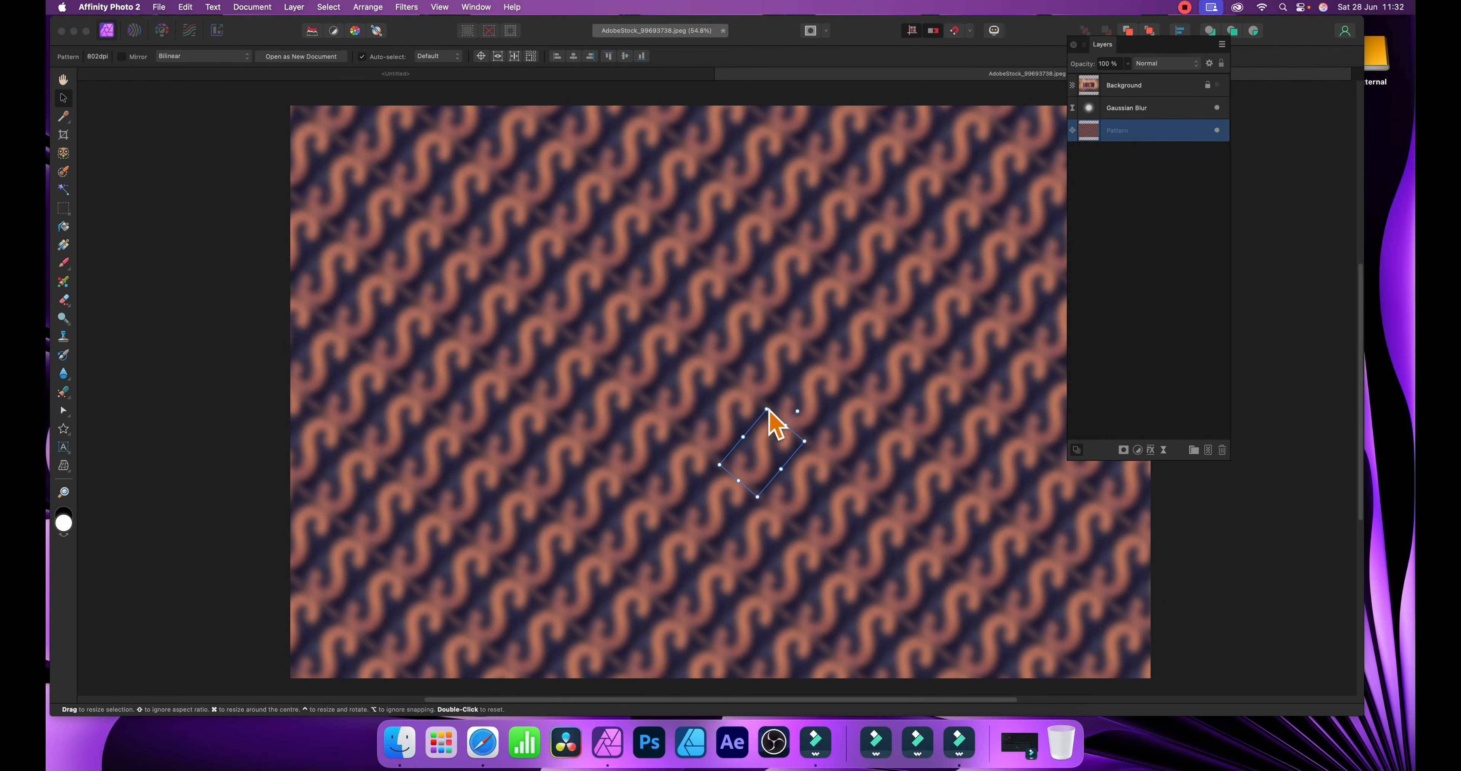
left_click_drag(768, 407, 775, 347)
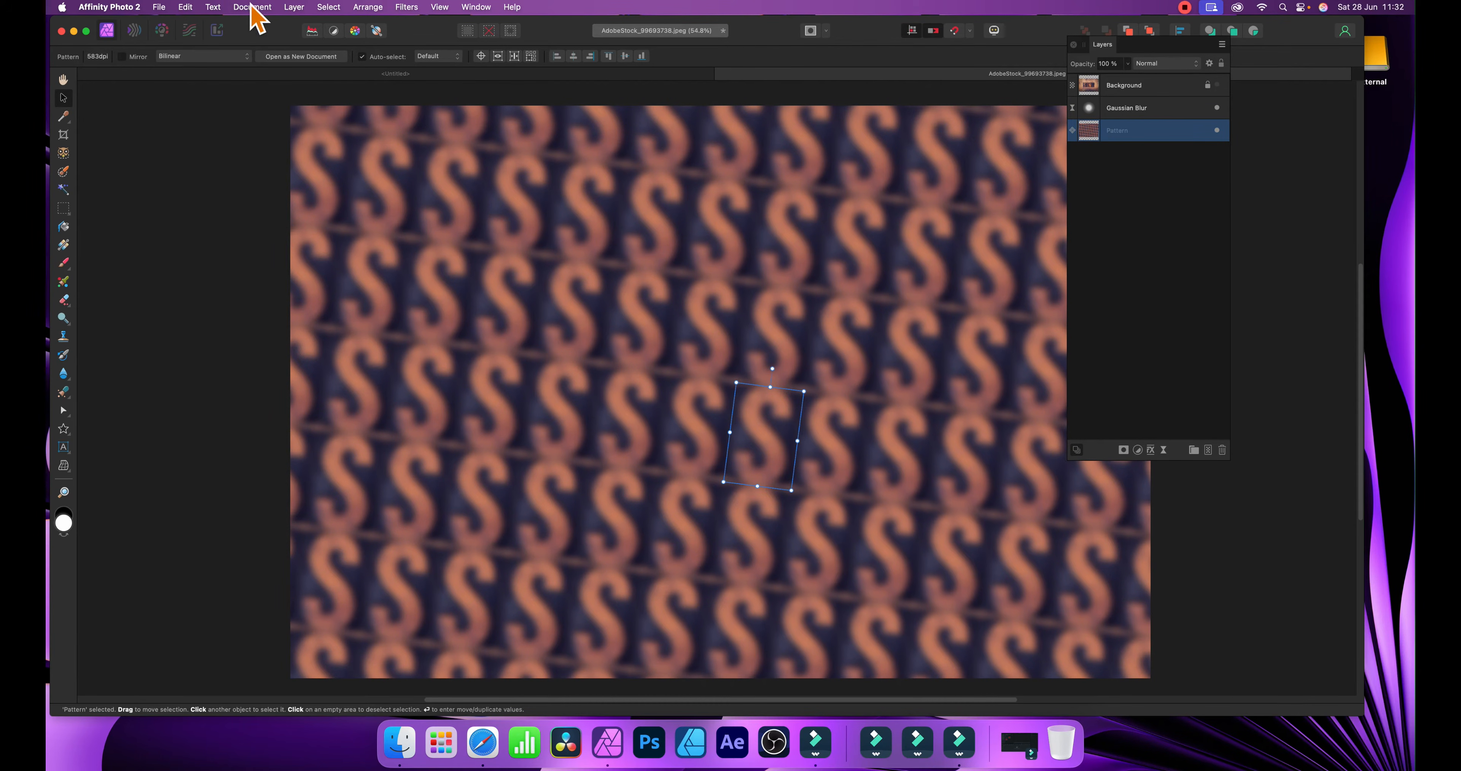
Start a Mirror distortion on the Pattern layer and set its input angle to 315°.
left_click(407, 8)
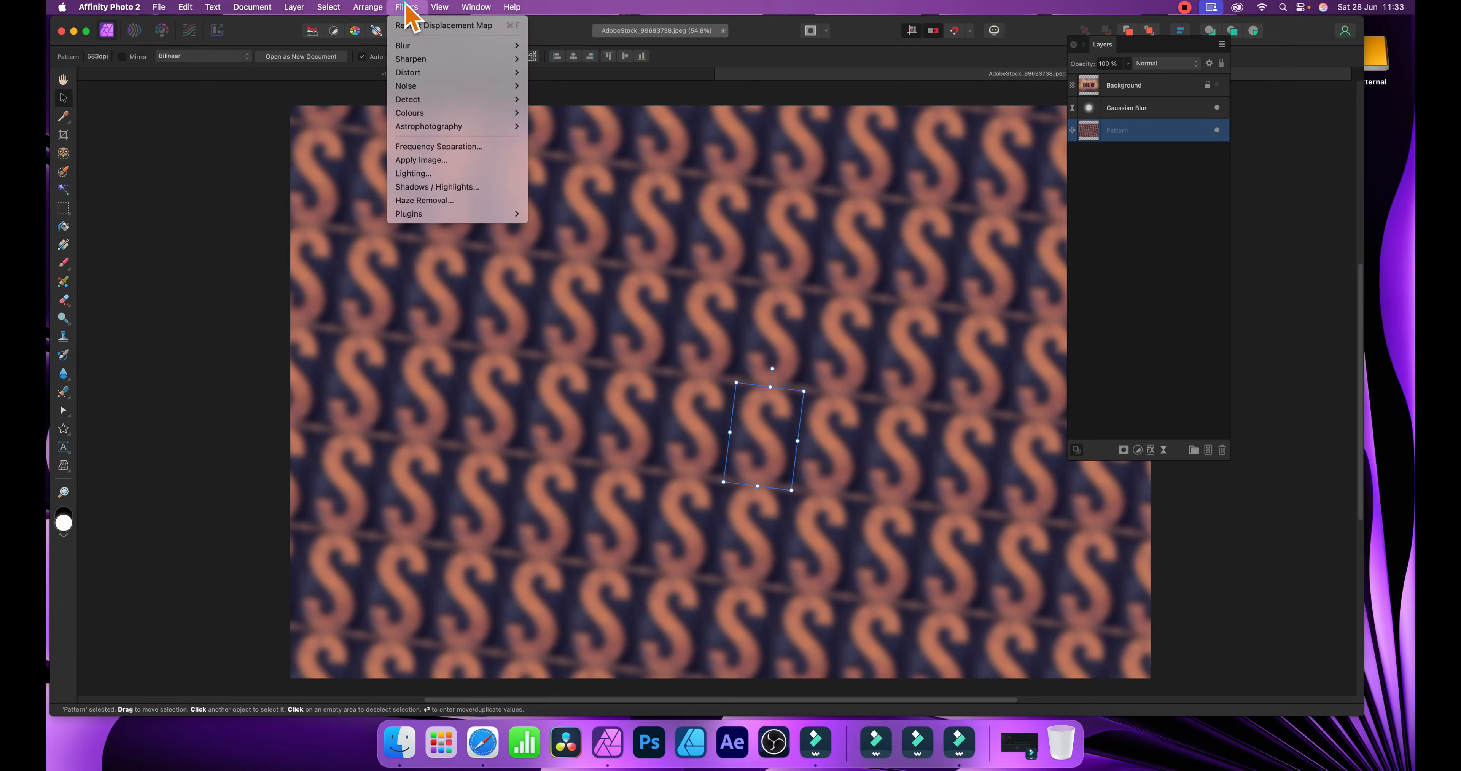
mouse_move(411, 76)
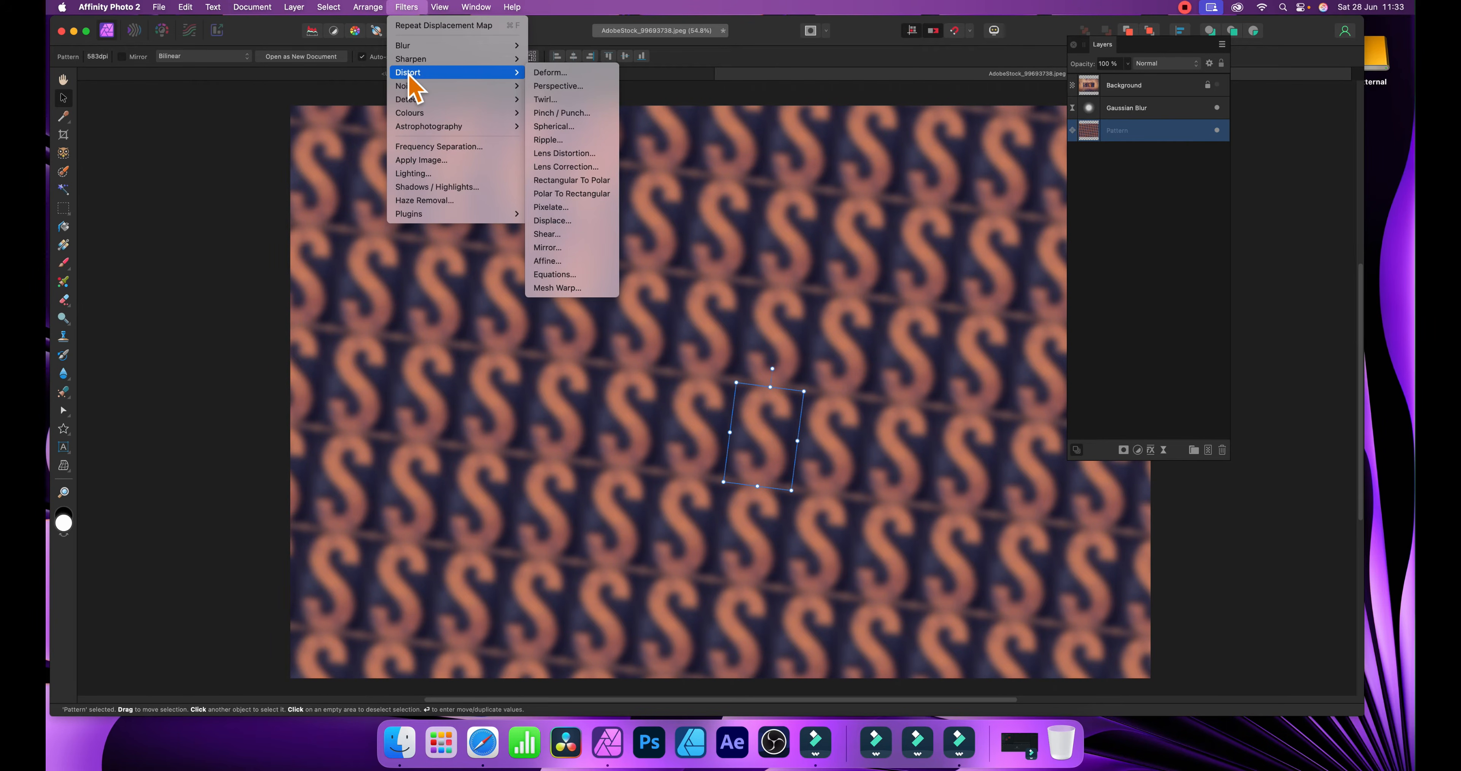
left_click(562, 248)
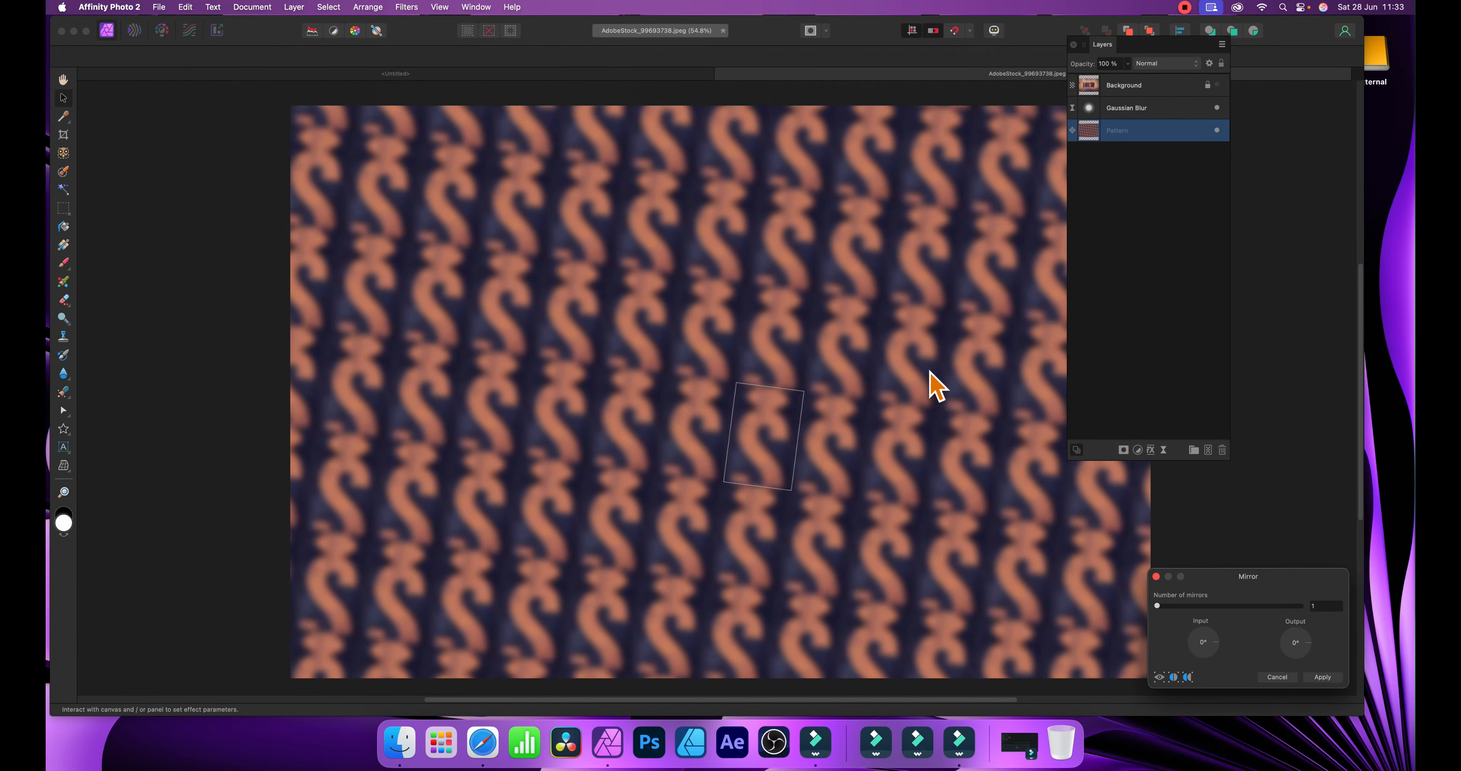
left_click_drag(1254, 576, 924, 353)
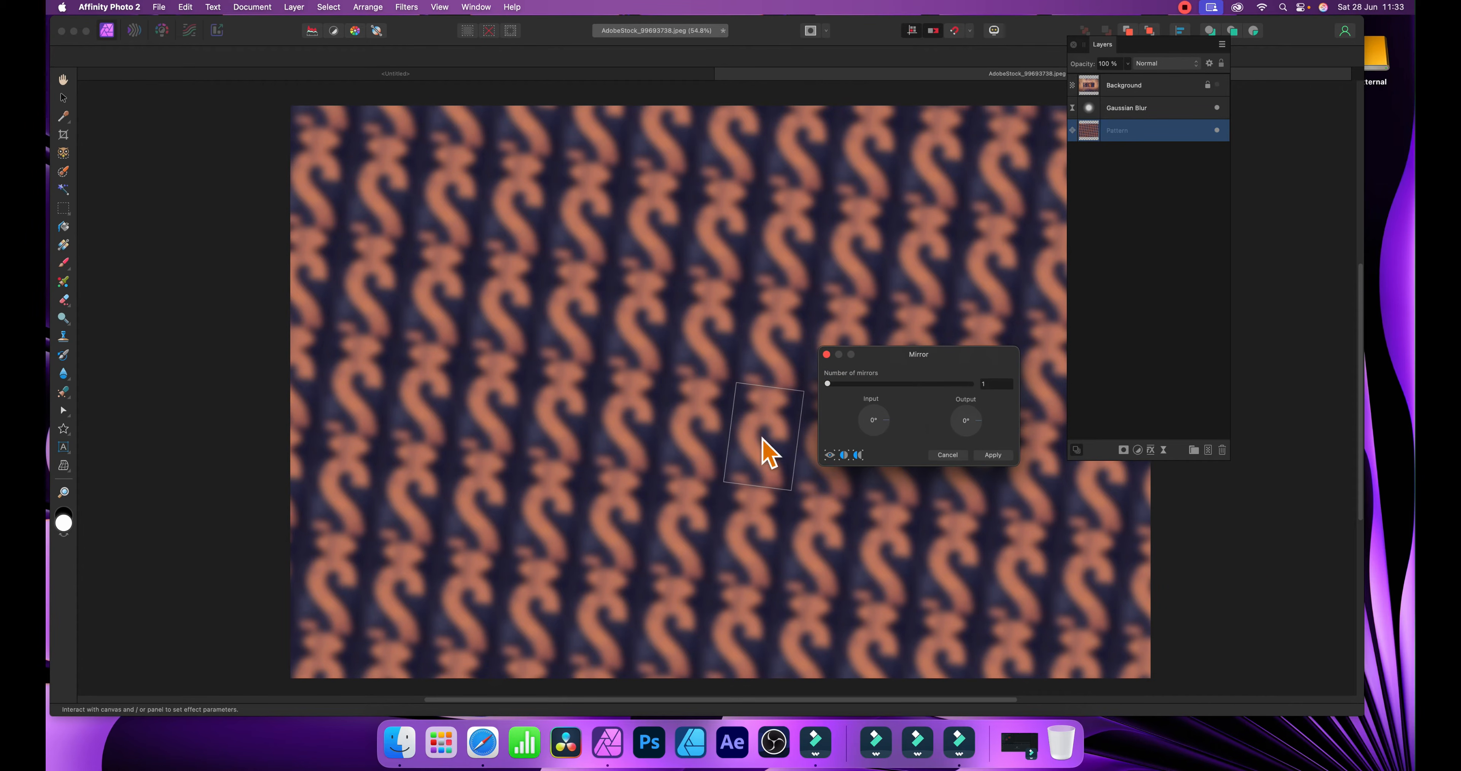
mouse_move(762, 411)
left_mouse_down()
mouse_move(759, 471)
mouse_move(762, 410)
mouse_move(765, 450)
mouse_move(728, 428)
mouse_move(742, 424)
left_mouse_up()
left_click(893, 437)
left_click(881, 430)
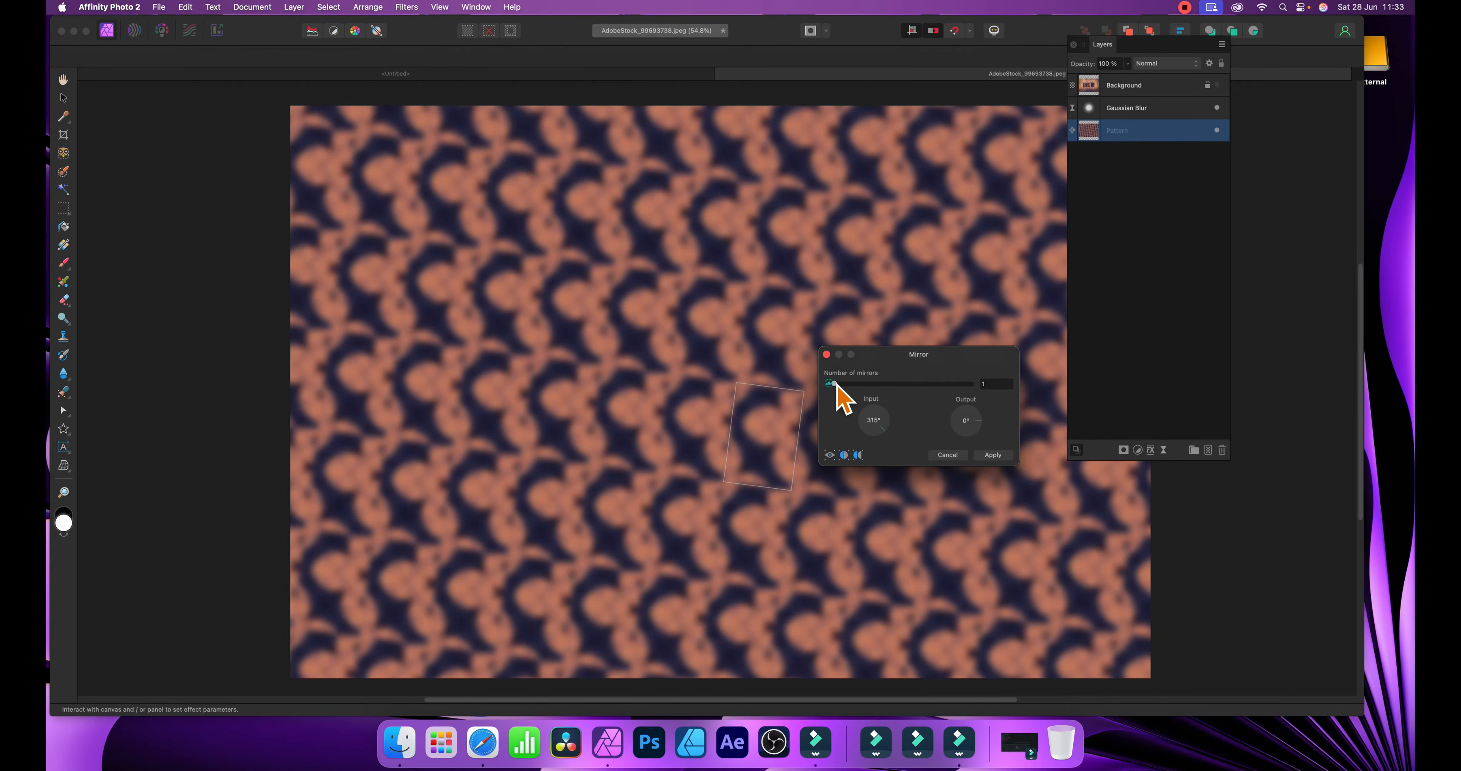
Set the number of mirrors to 3, reposition the mirror centre within the pattern tile, and apply the filter.
left_click_drag(837, 387, 842, 391)
mouse_move(783, 440)
left_mouse_down()
mouse_move(754, 417)
mouse_move(771, 448)
mouse_move(774, 431)
mouse_move(822, 432)
mouse_move(810, 434)
left_mouse_up()
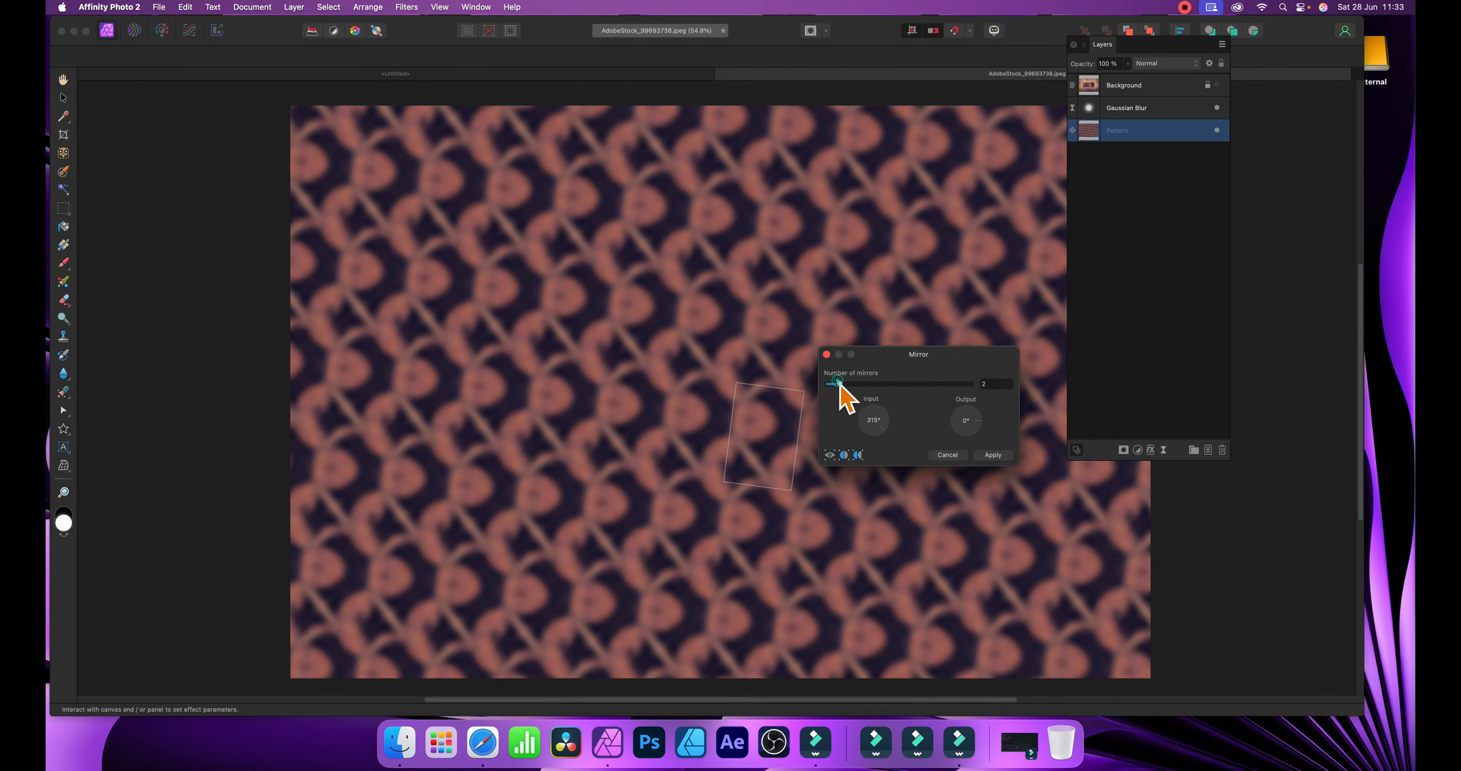
left_click_drag(837, 385, 844, 385)
mouse_move(765, 424)
left_mouse_down()
mouse_move(749, 431)
mouse_move(748, 419)
mouse_move(770, 444)
left_mouse_up()
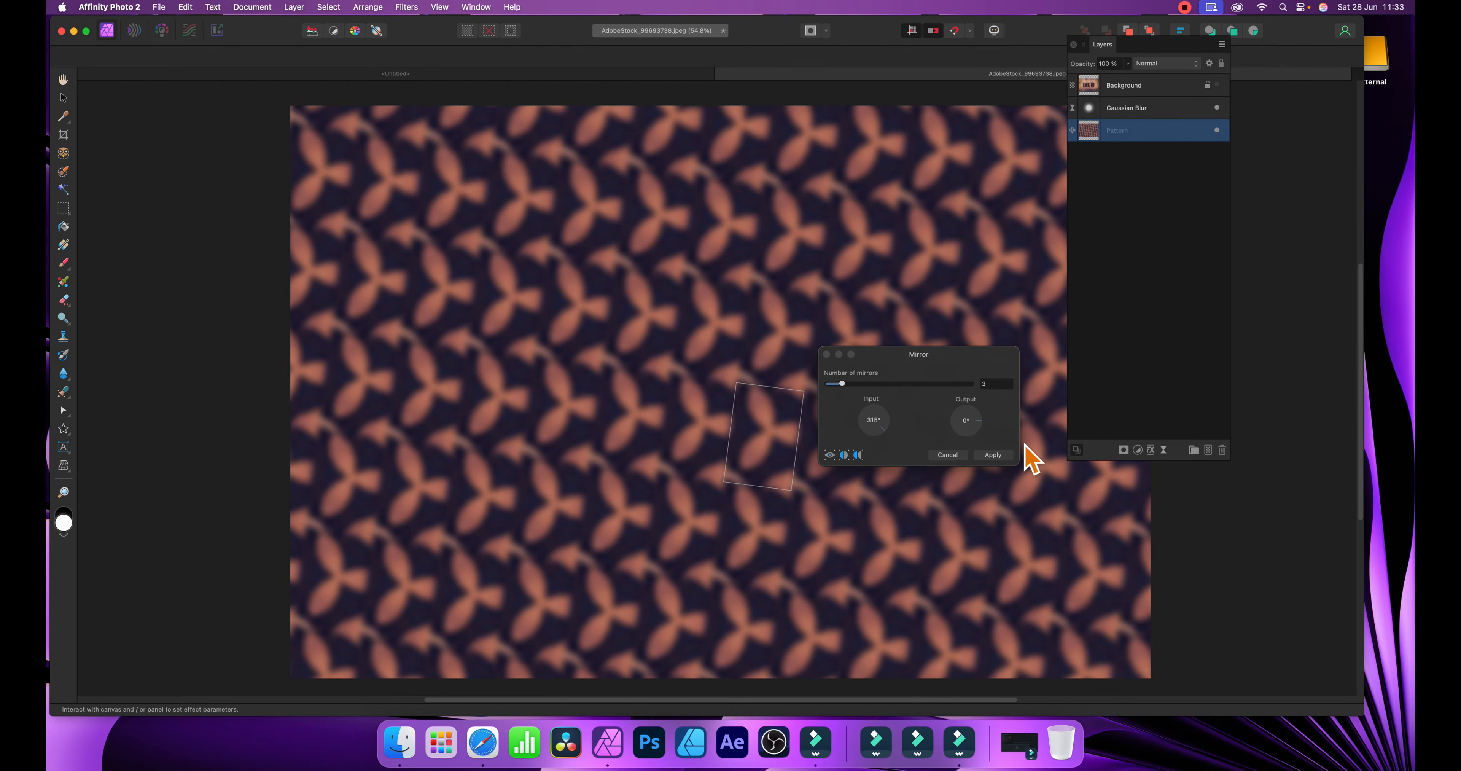
left_click(993, 456)
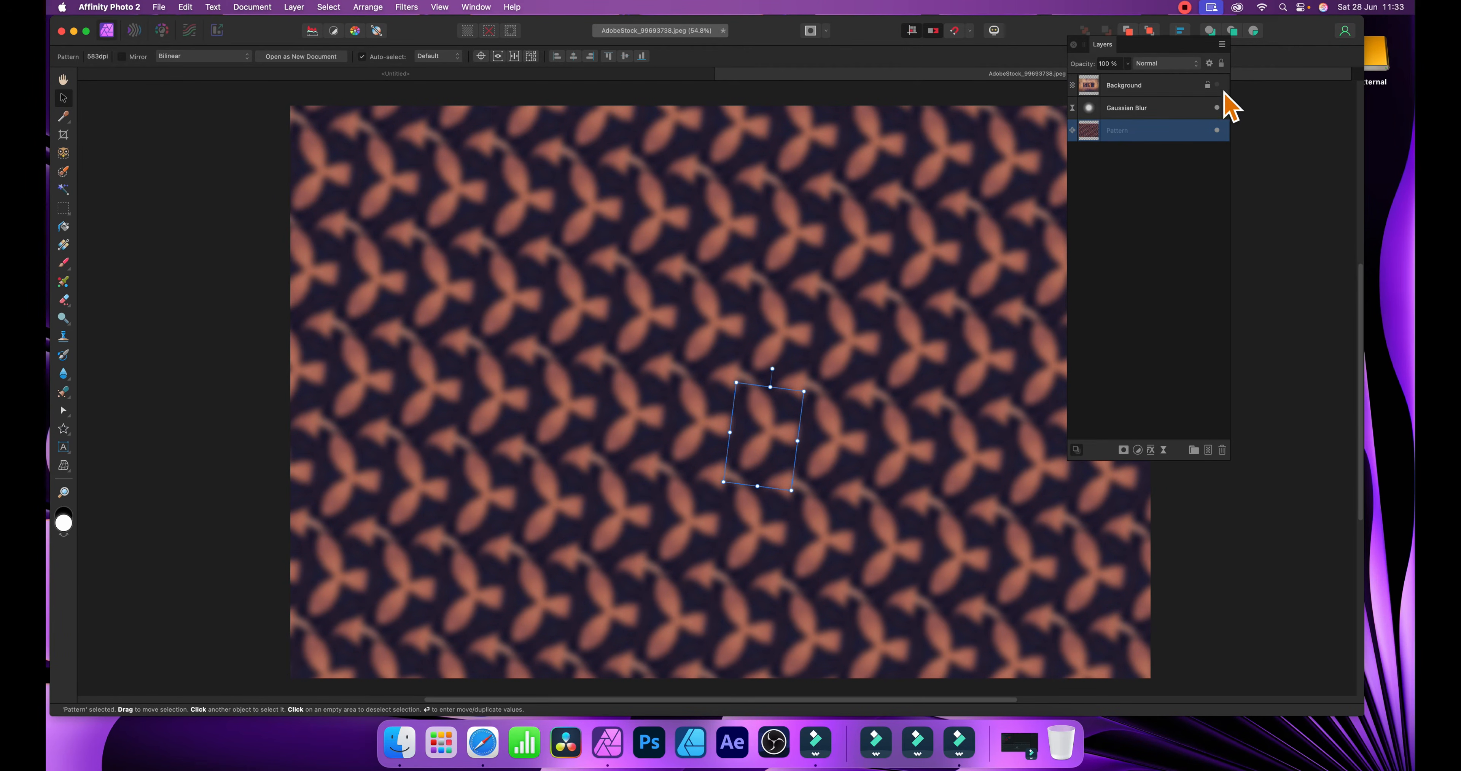
Show the Background layer, try displacing it by 277 px using a map loaded from the layers beneath, and undo the displacement.
left_click(1217, 85)
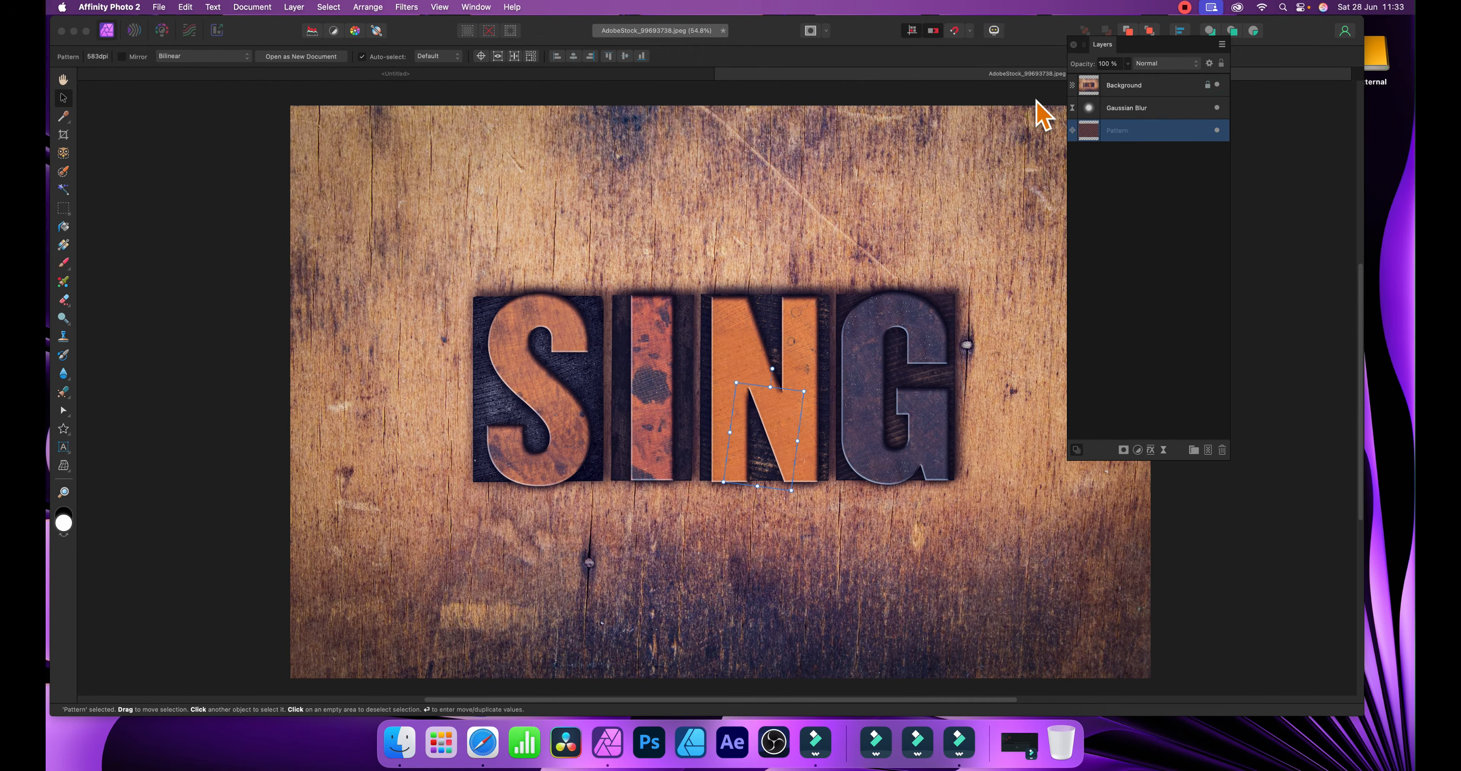
left_click(1155, 85)
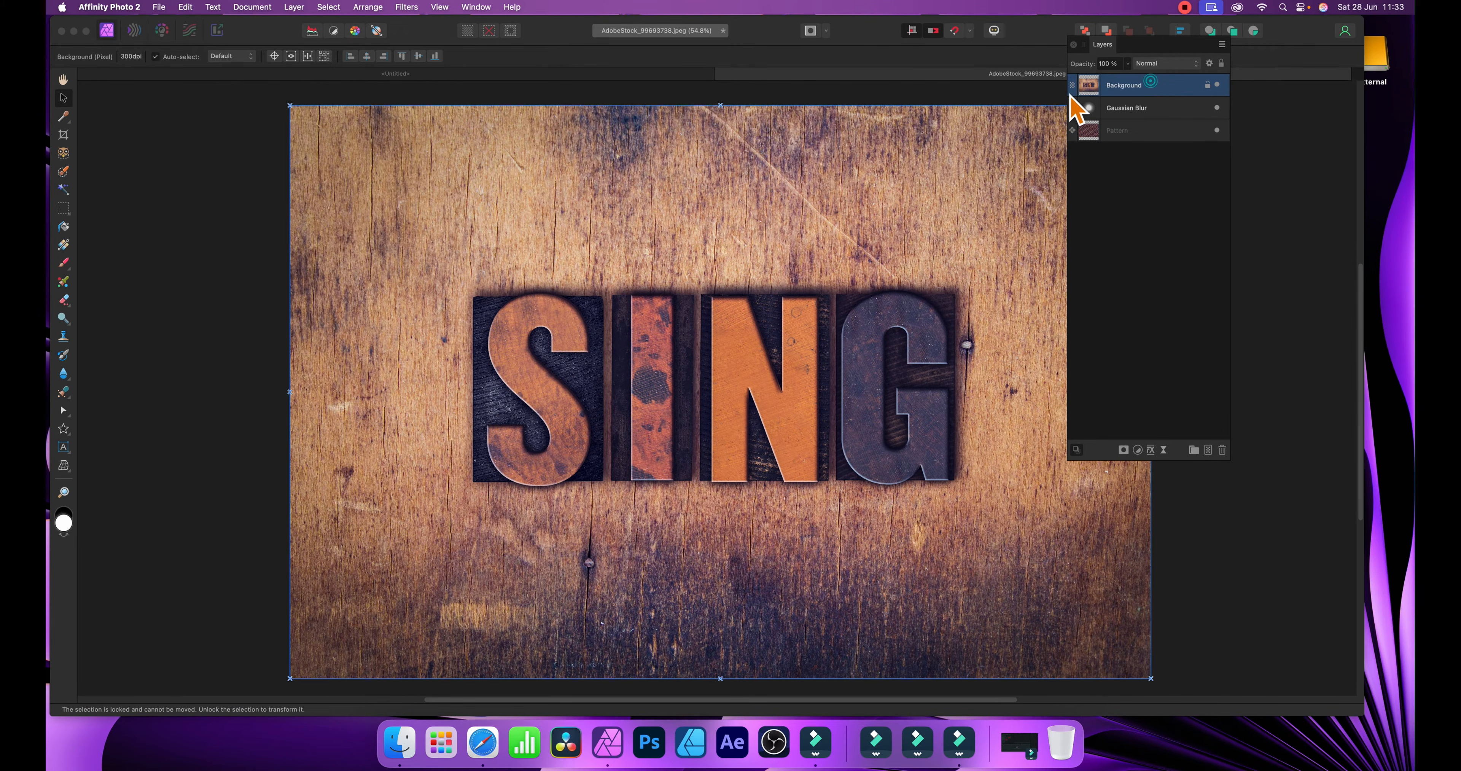
left_click(413, 5)
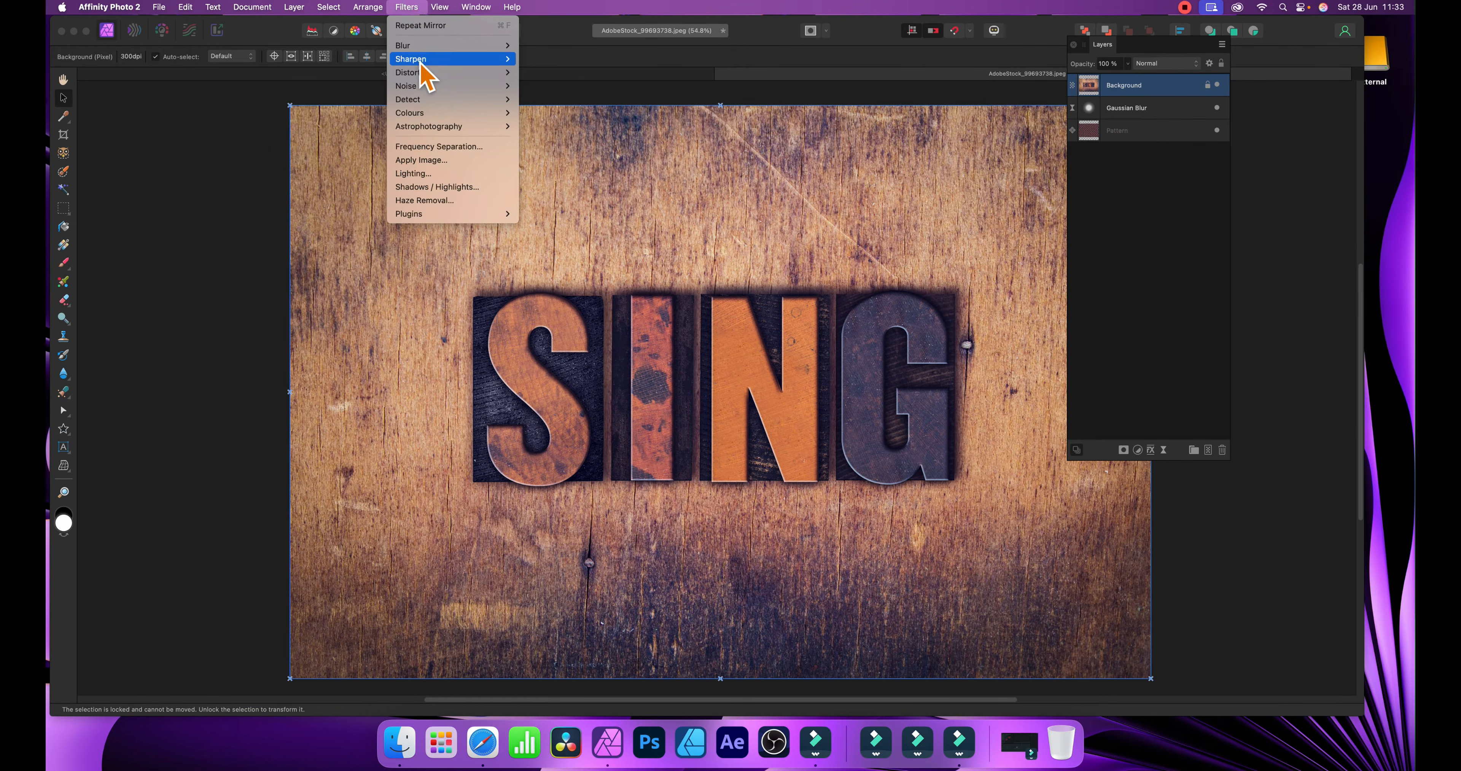
mouse_move(424, 75)
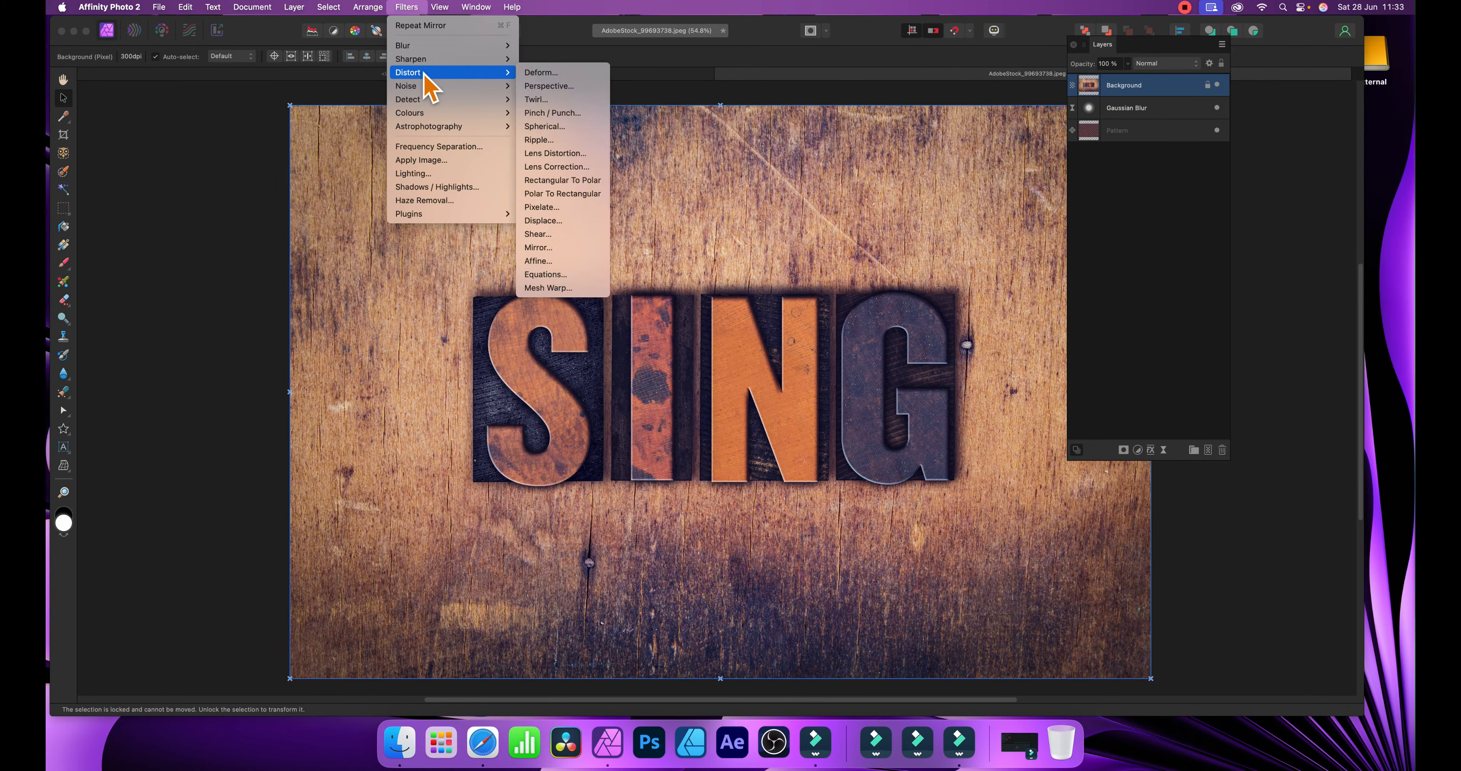
left_click(574, 221)
left_click_drag(1269, 547, 1060, 173)
left_click(610, 277)
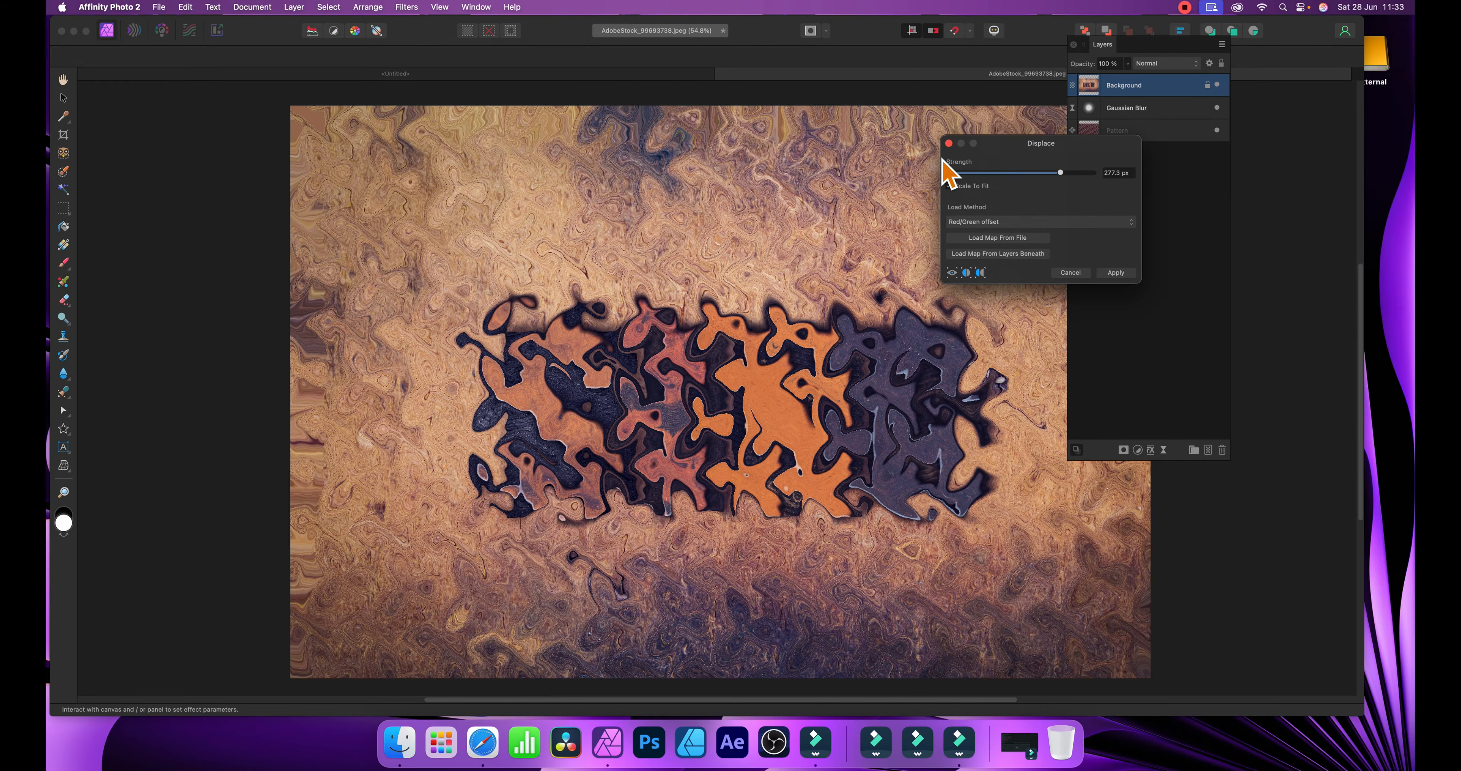
left_click(1115, 272)
key("super+z")
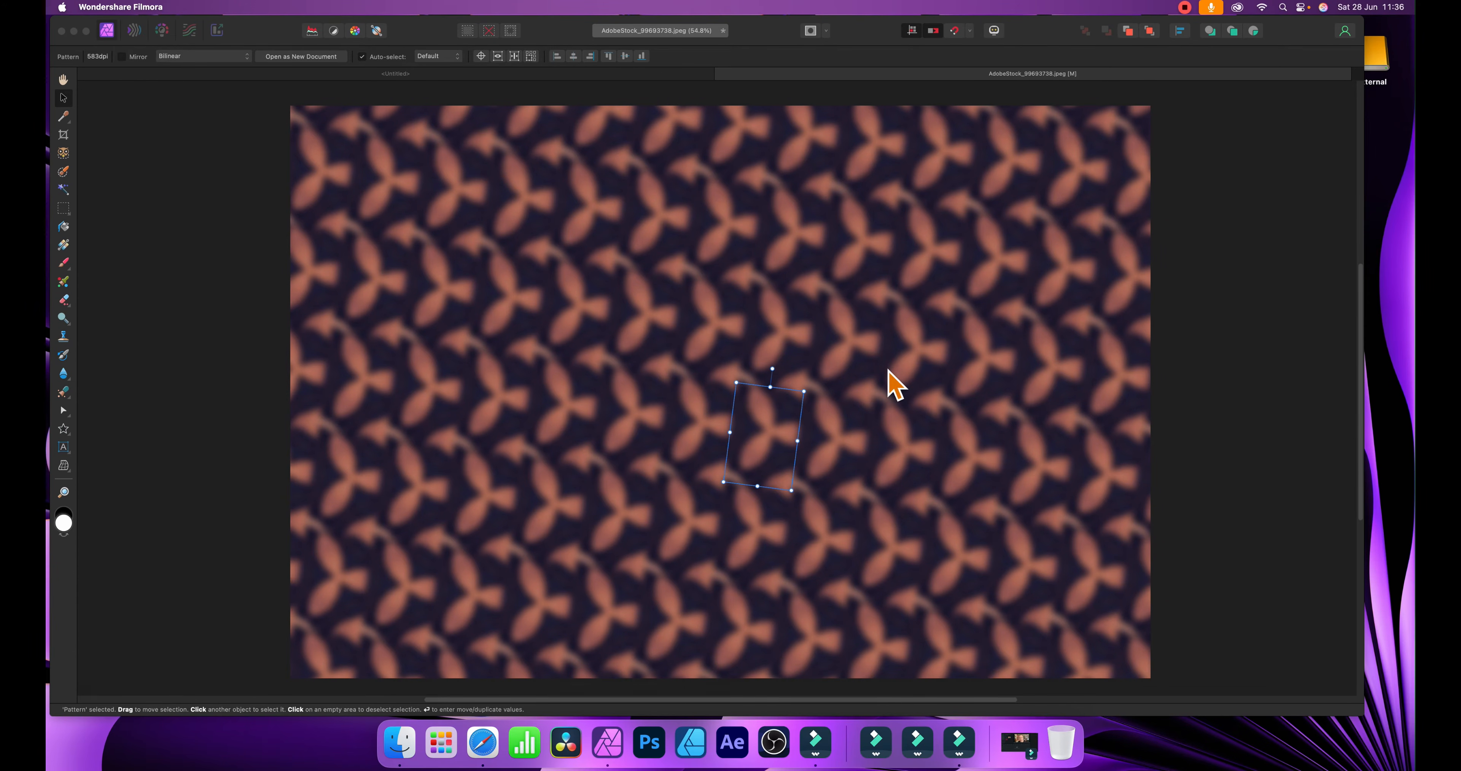
Scale the Pattern layer's tile down to about two thirds of its size and move it up and to the left.
left_click(888, 370)
left_click_drag(743, 390, 705, 359)
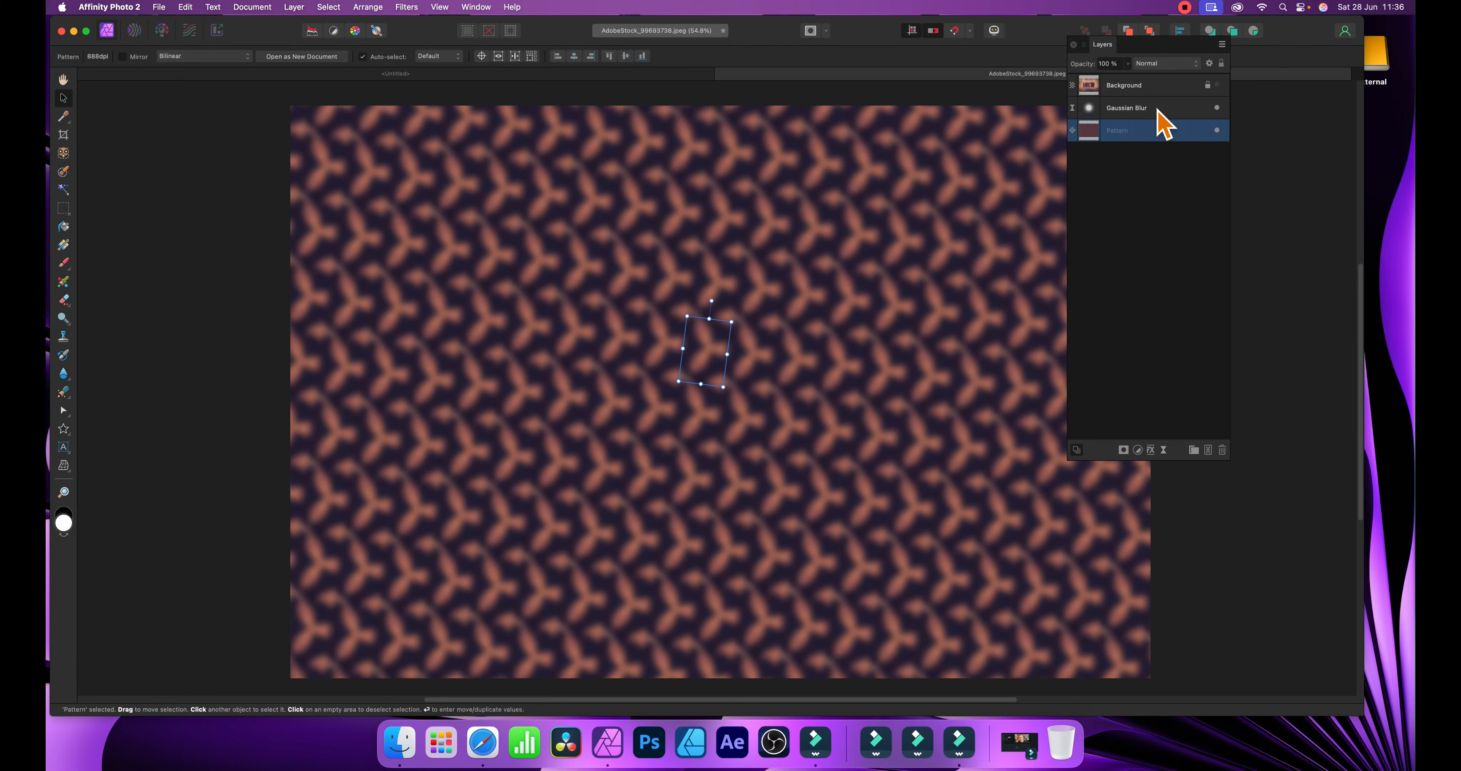
Set the live Gaussian Blur filter's radius to 20.2 px and its blend mode to Overlay, and close its settings.
left_click(1157, 108)
double_click(1090, 110)
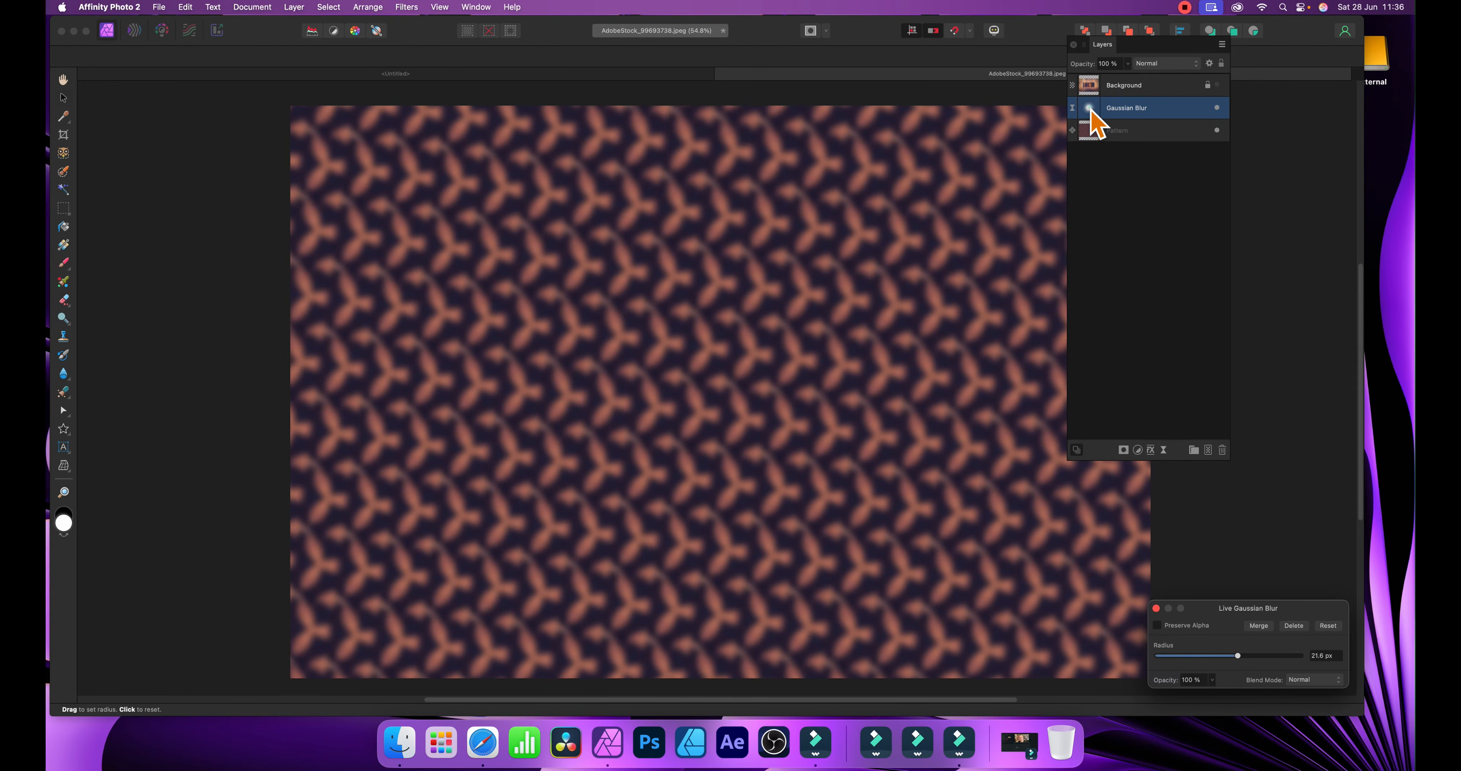
left_click_drag(1282, 611, 830, 255)
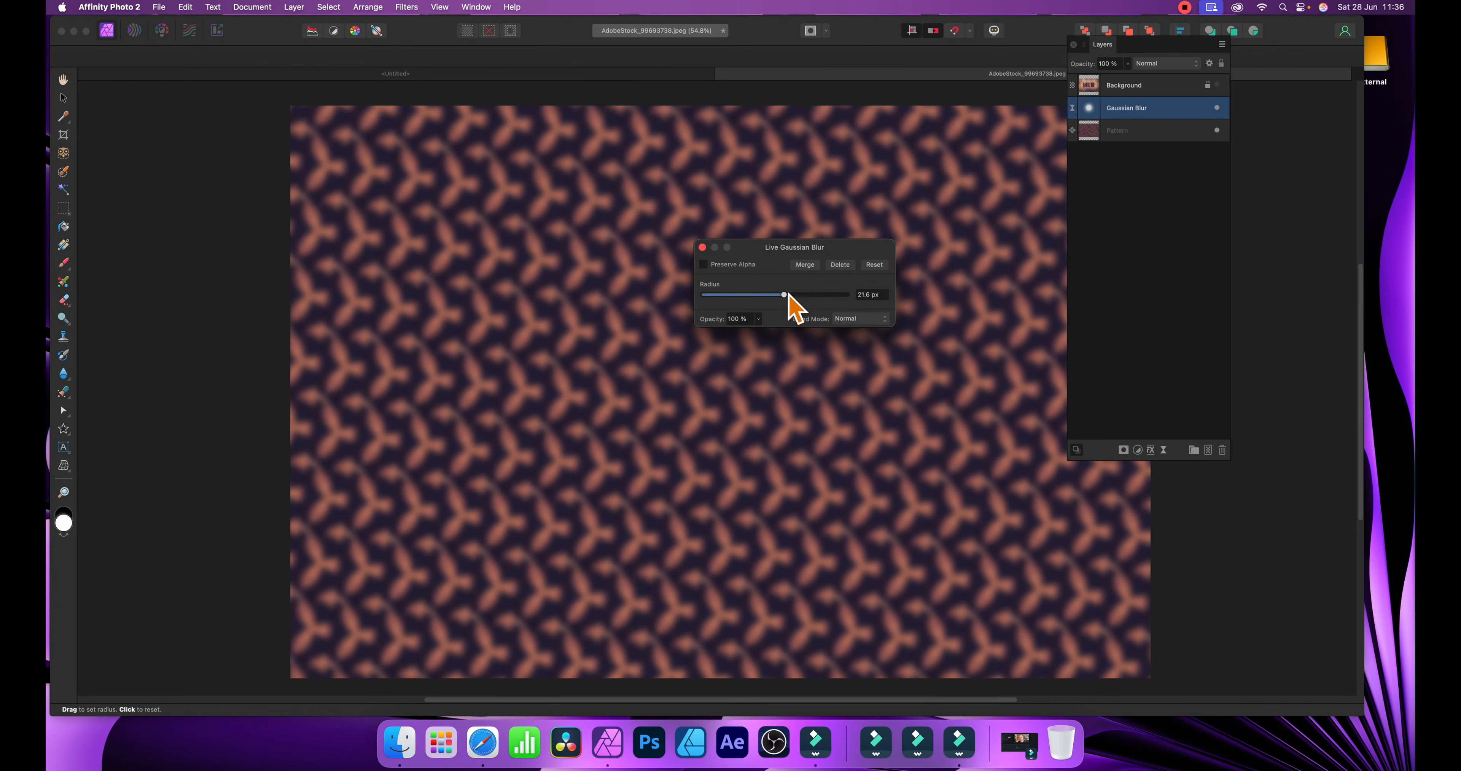
left_click_drag(782, 302, 780, 302)
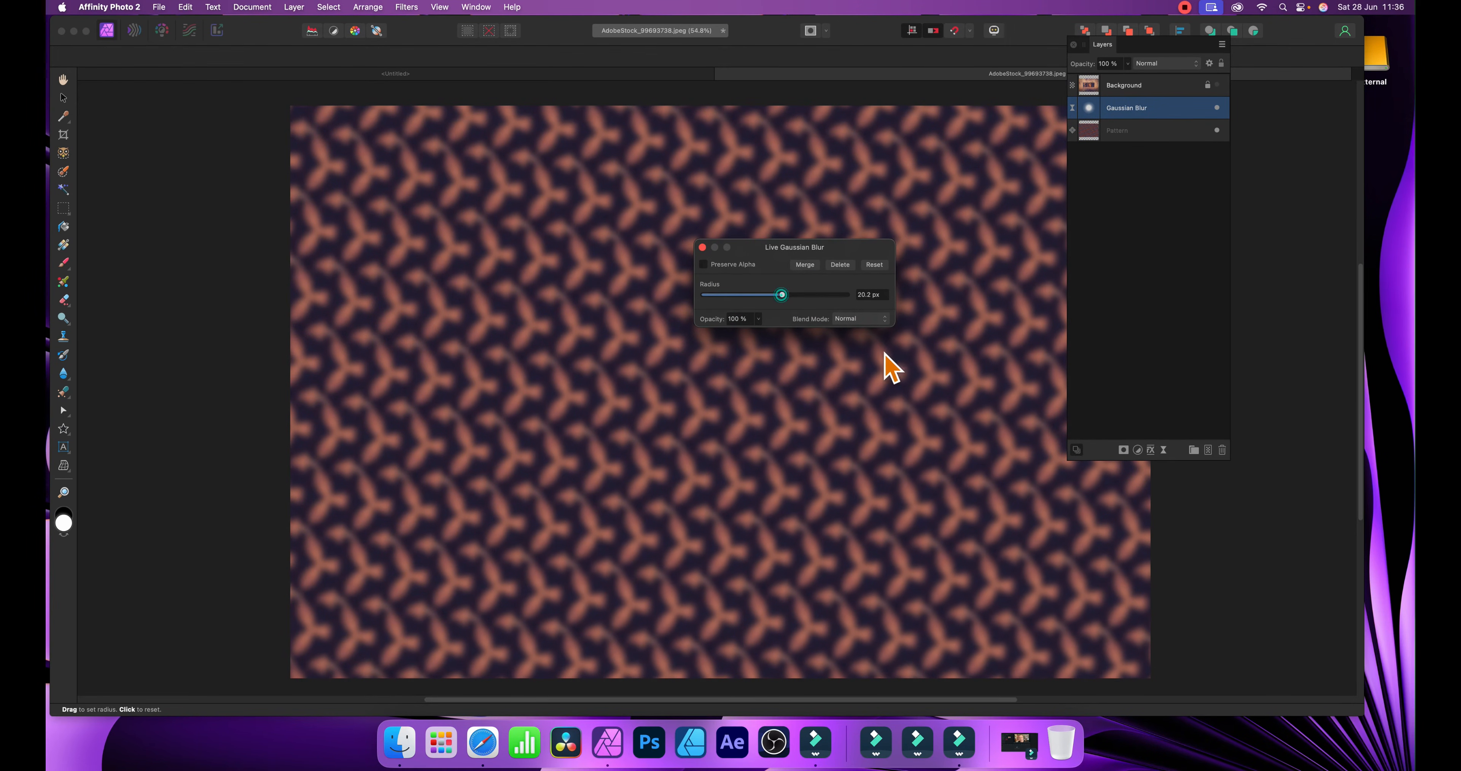
left_click(863, 320)
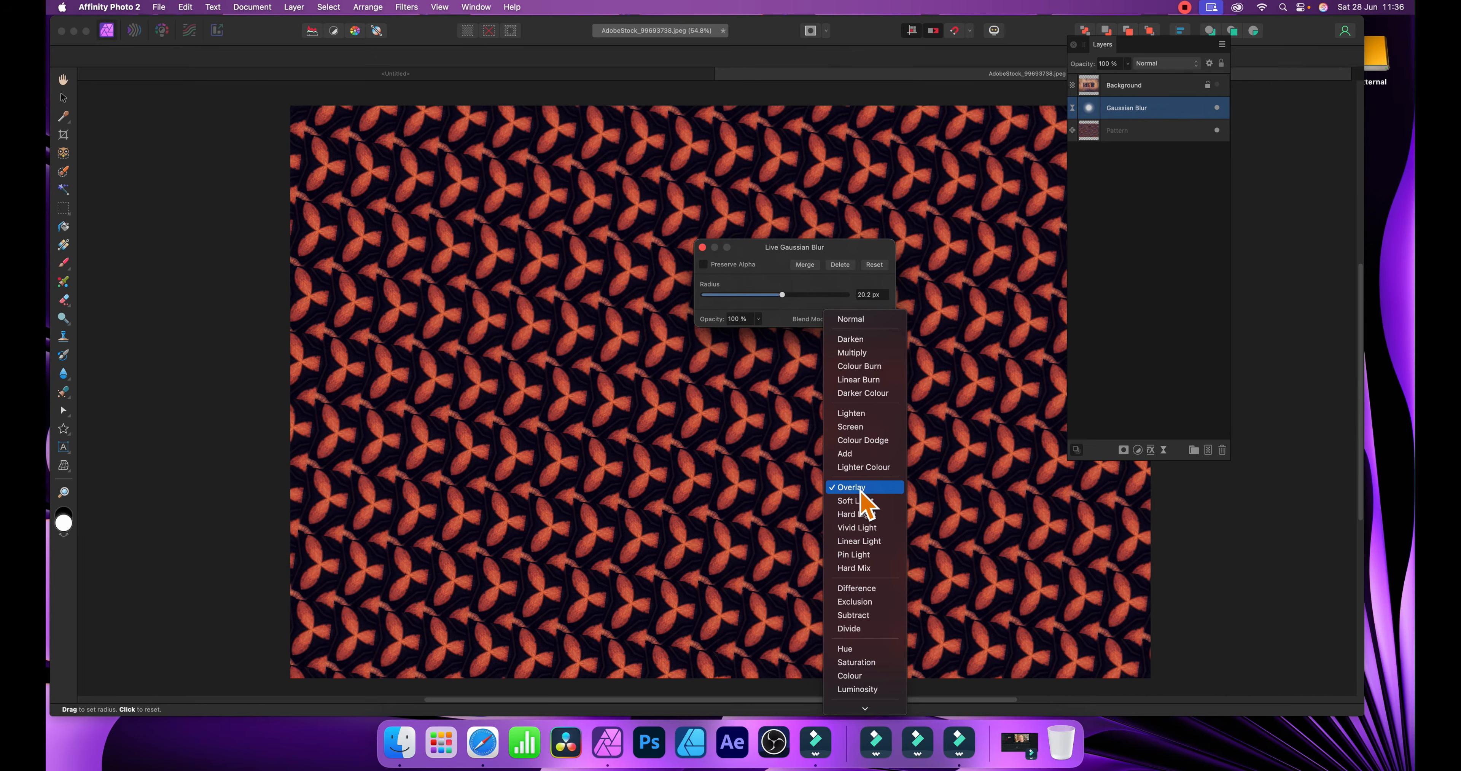
left_click(859, 488)
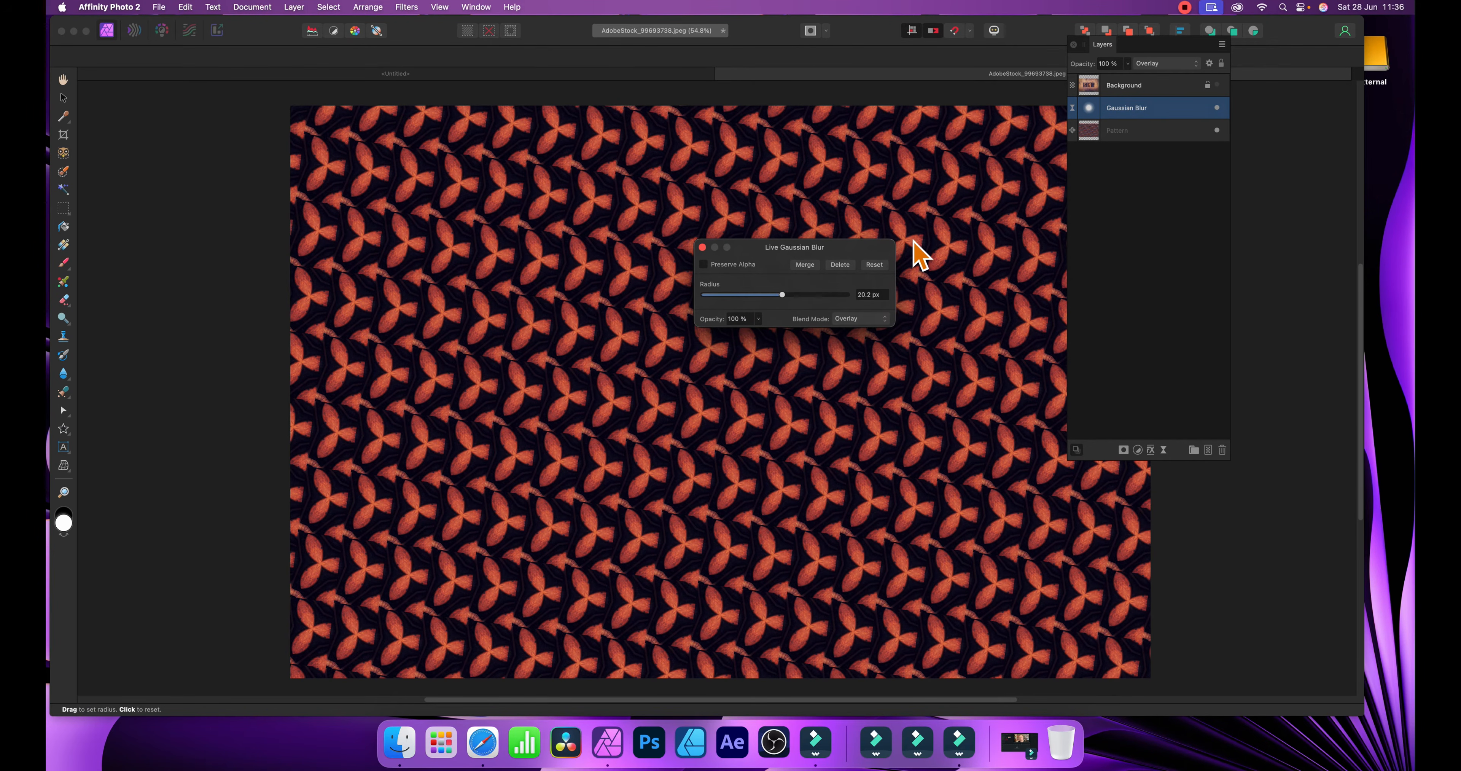
left_click(702, 248)
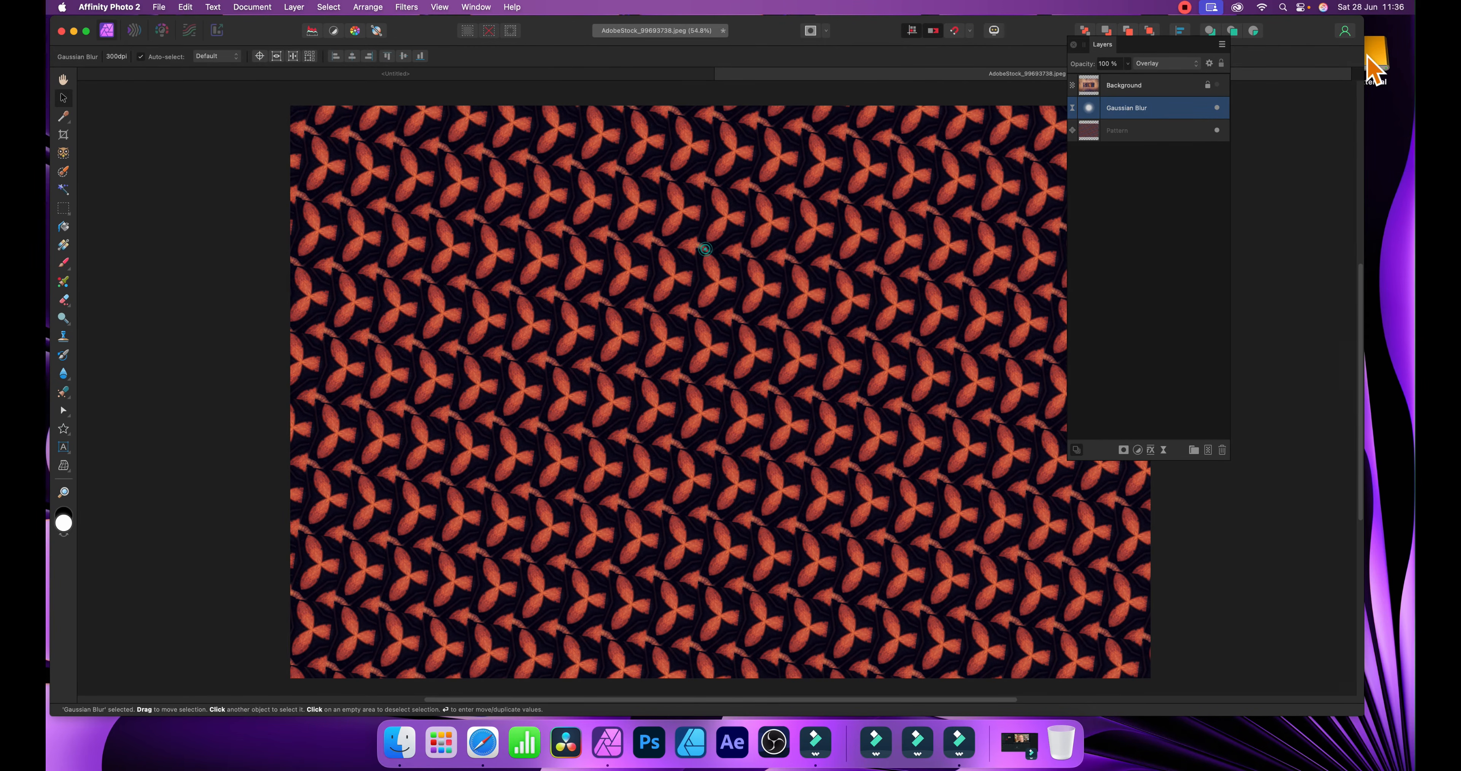
Enable mirrored tiling for the Pattern layer.
left_click(1150, 132)
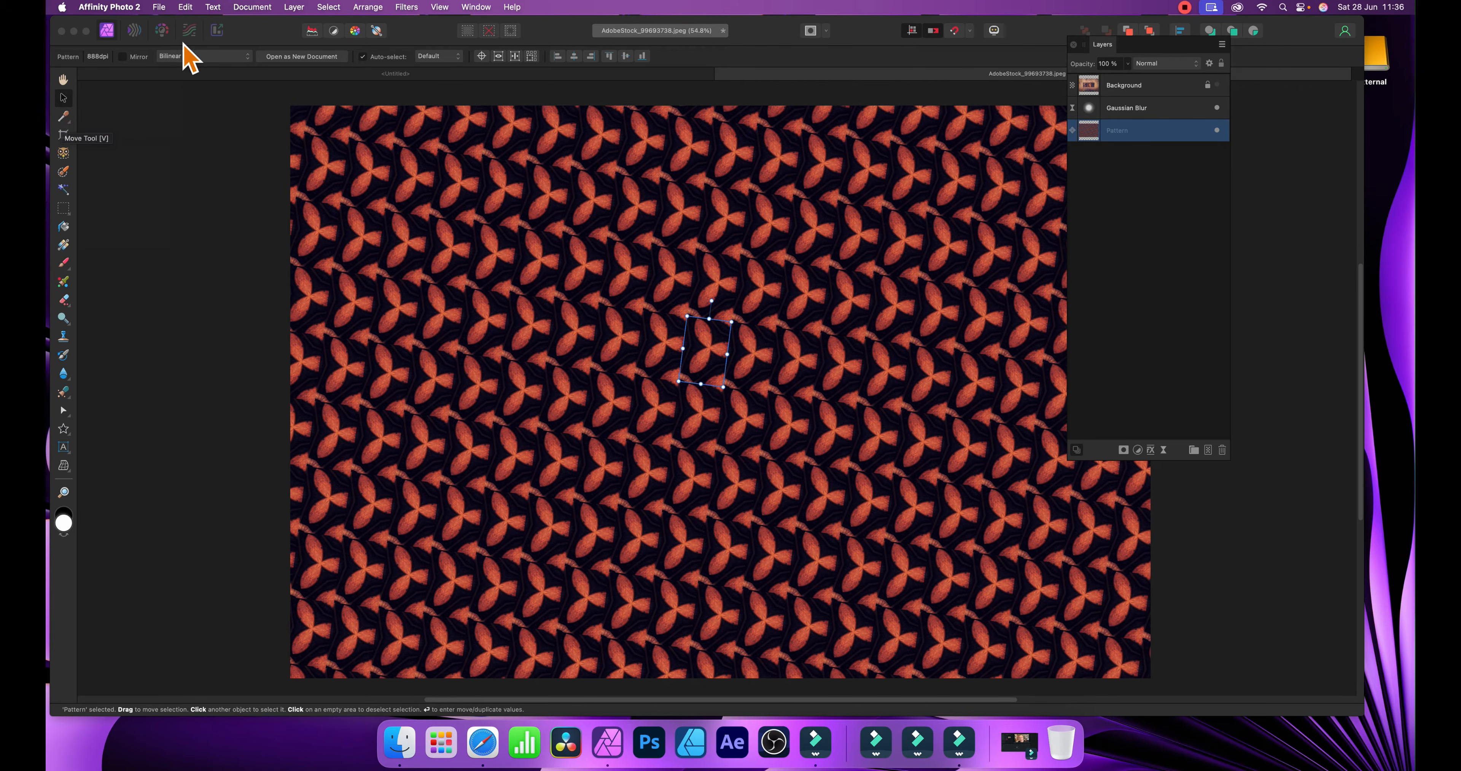
left_click(123, 56)
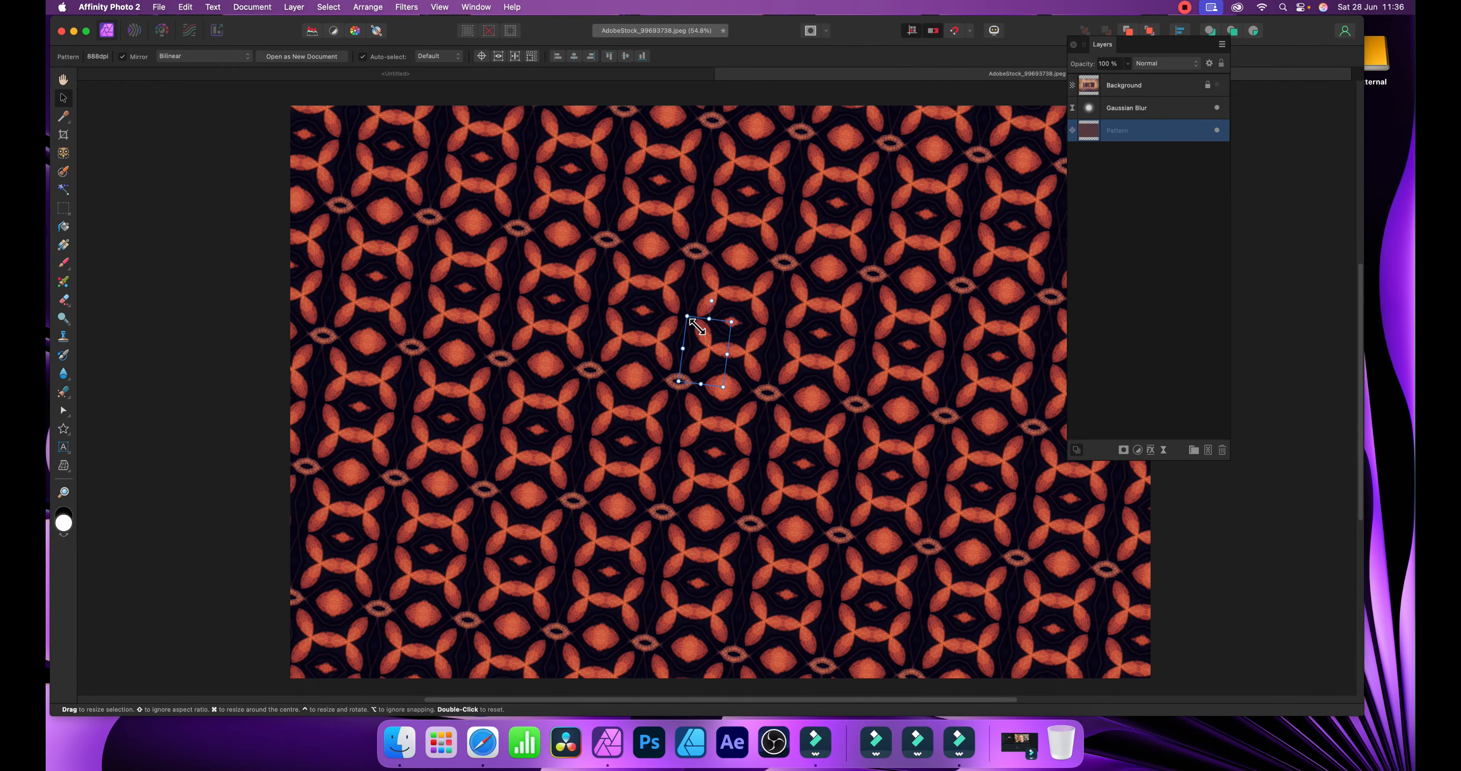
Shrink the Pattern layer's tile and rotate it about a quarter turn, and show the Background layer.
left_click_drag(688, 317, 727, 361)
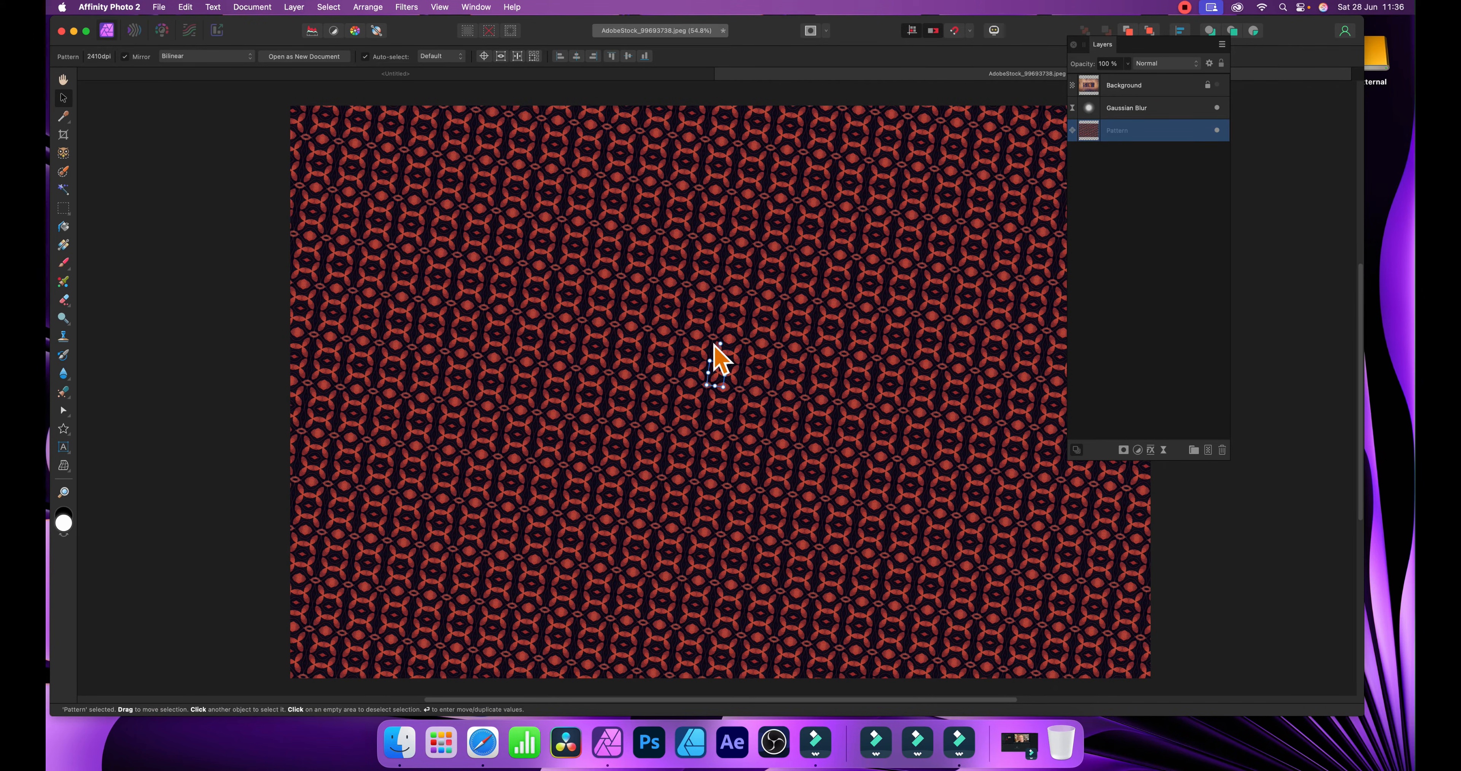
left_click_drag(721, 343, 760, 365)
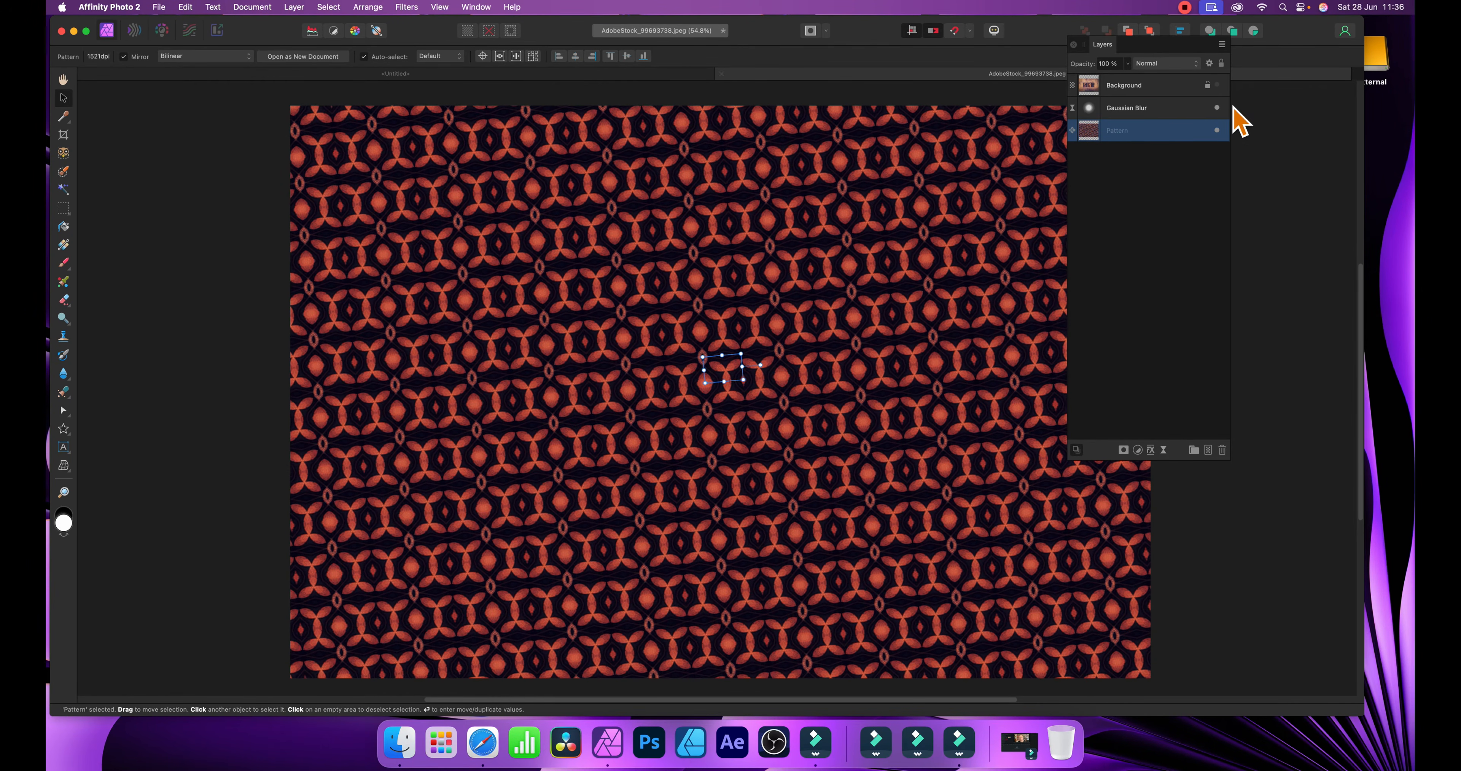
left_click(1149, 90)
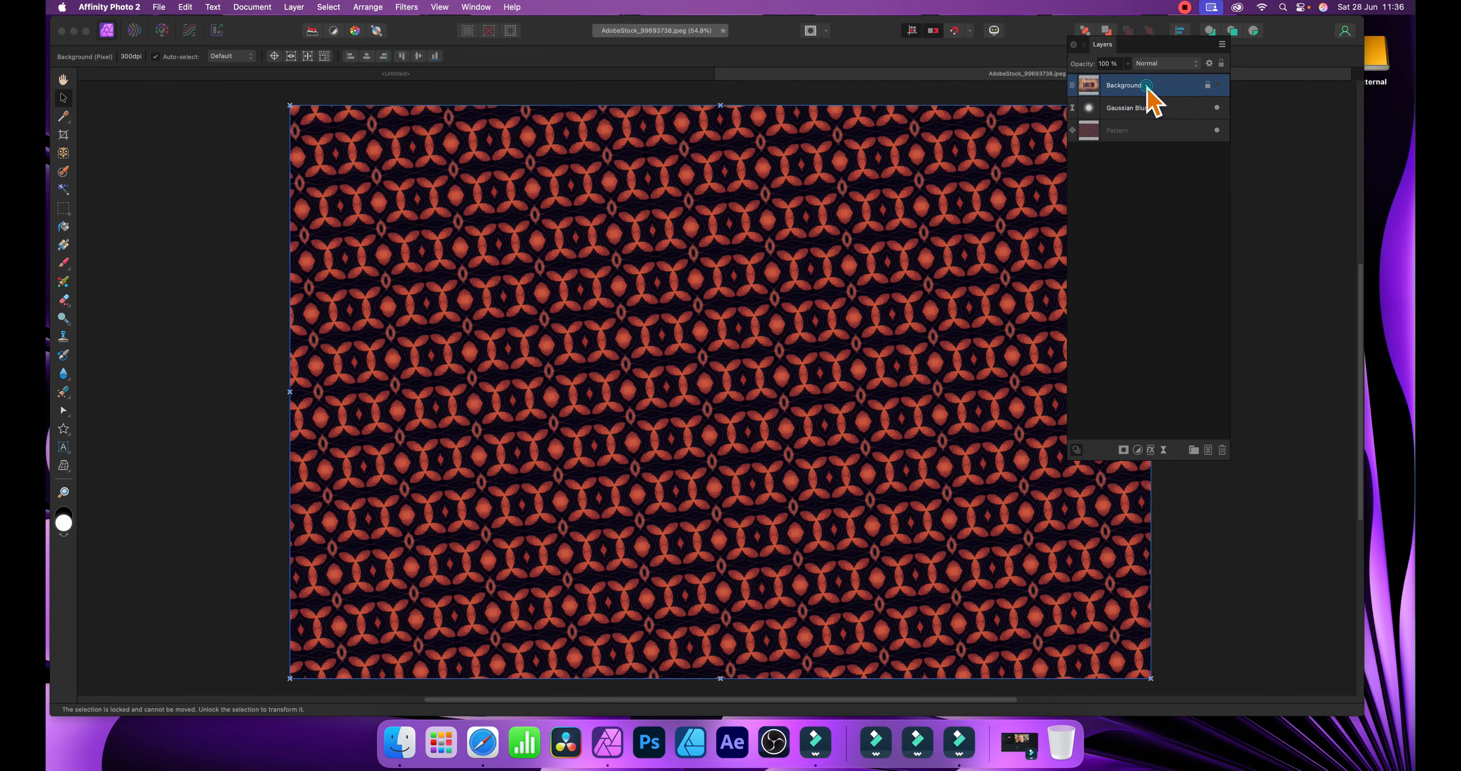
left_click(1218, 84)
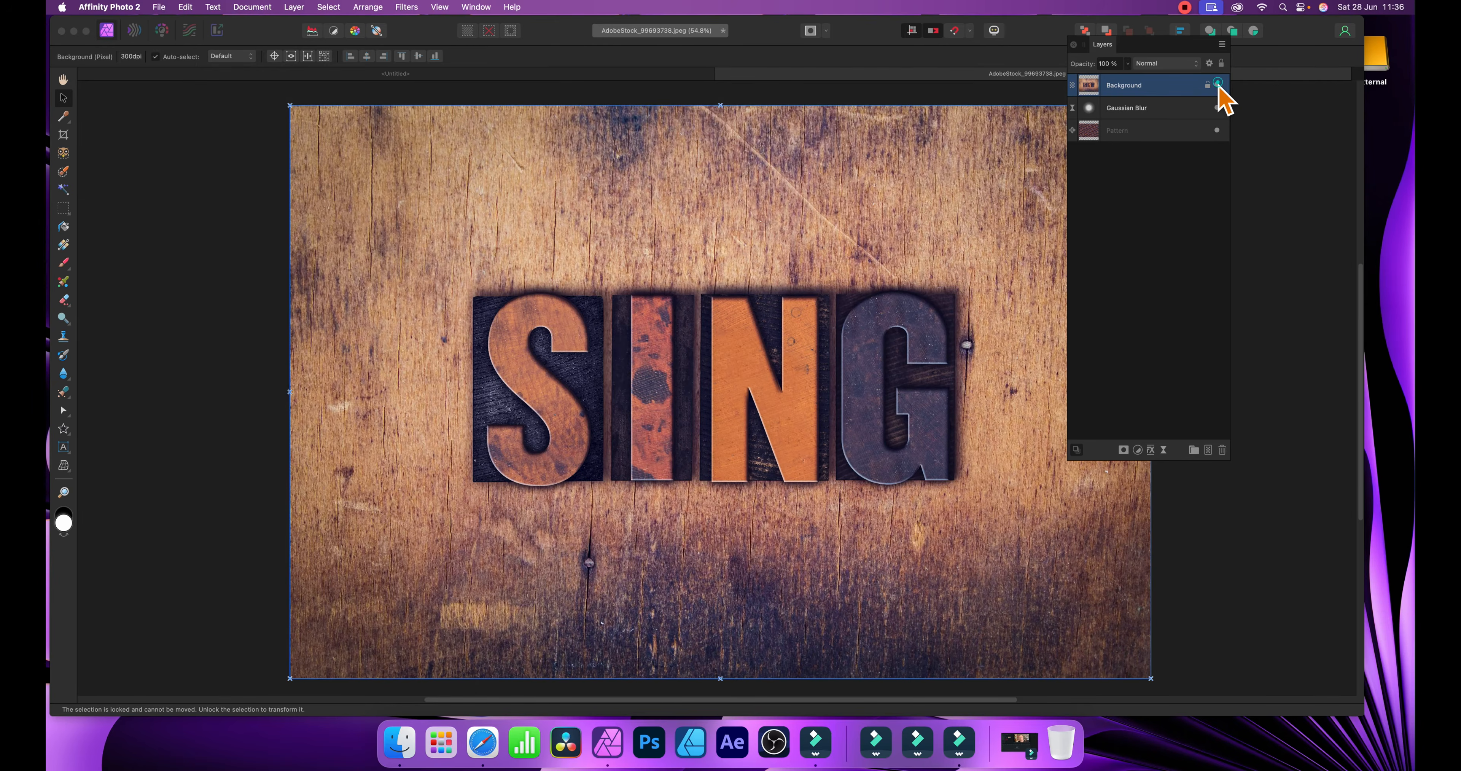
Displace the Background layer by 257.6 px using a map loaded from the layers beneath.
left_click(407, 7)
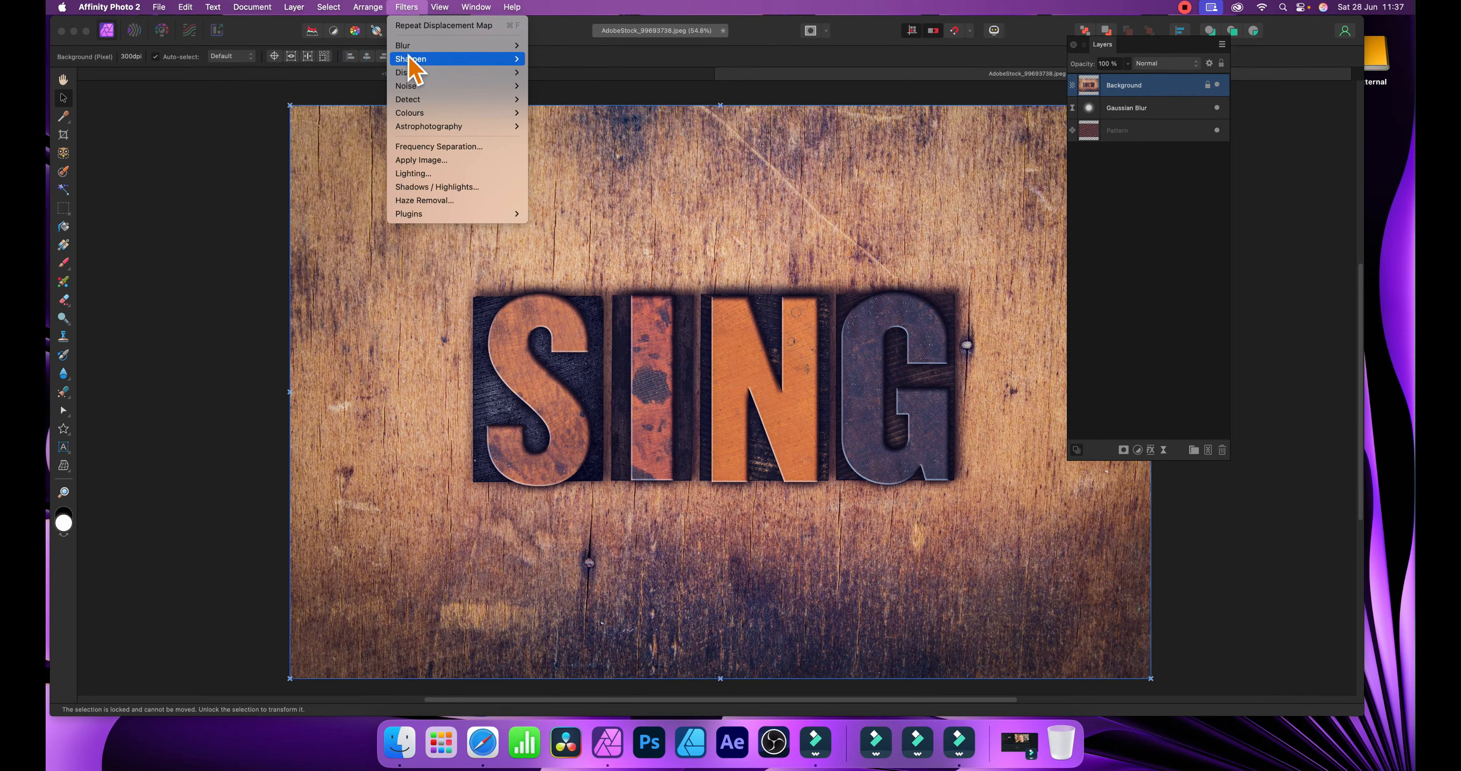
mouse_move(414, 73)
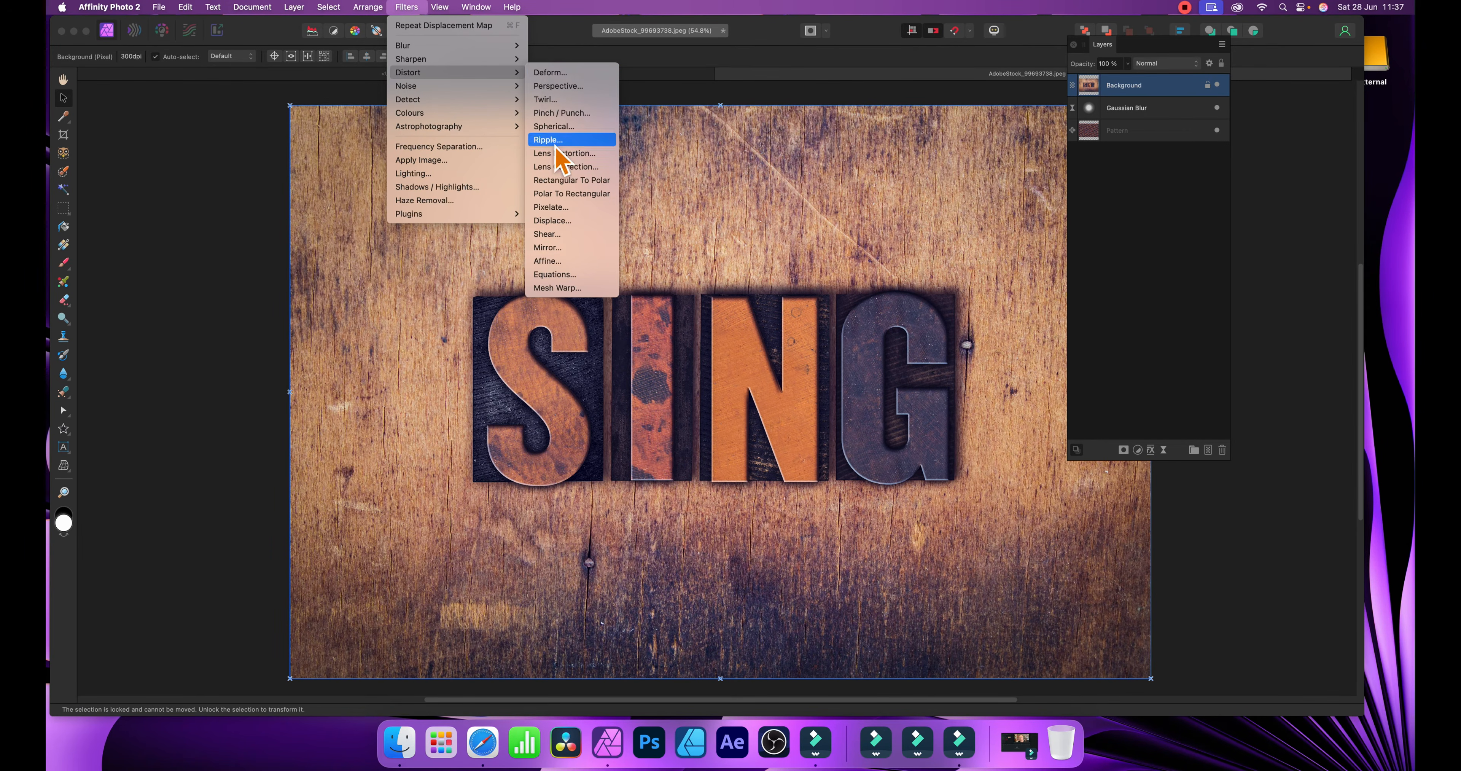
left_click(567, 222)
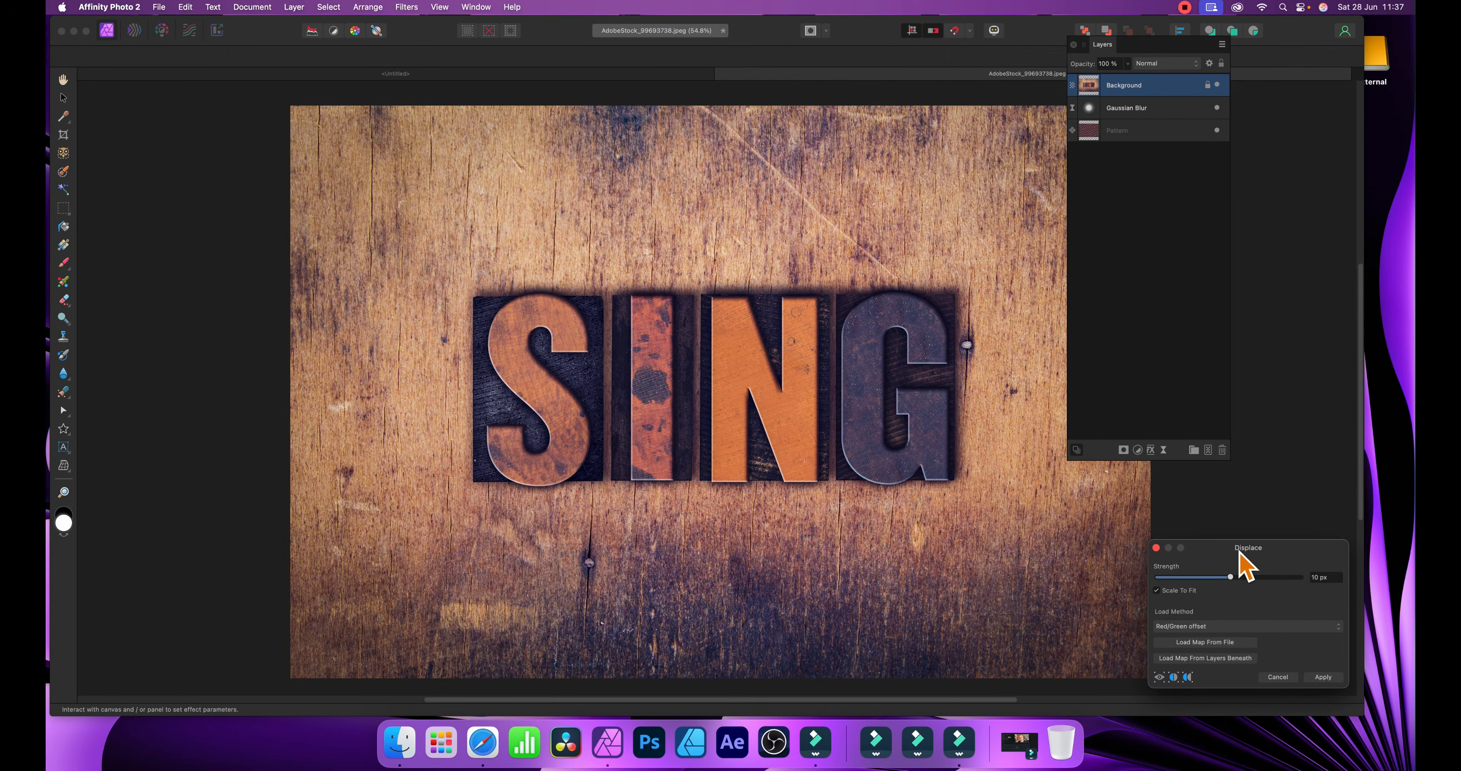
left_click_drag(1239, 548, 880, 296)
left_click(839, 377)
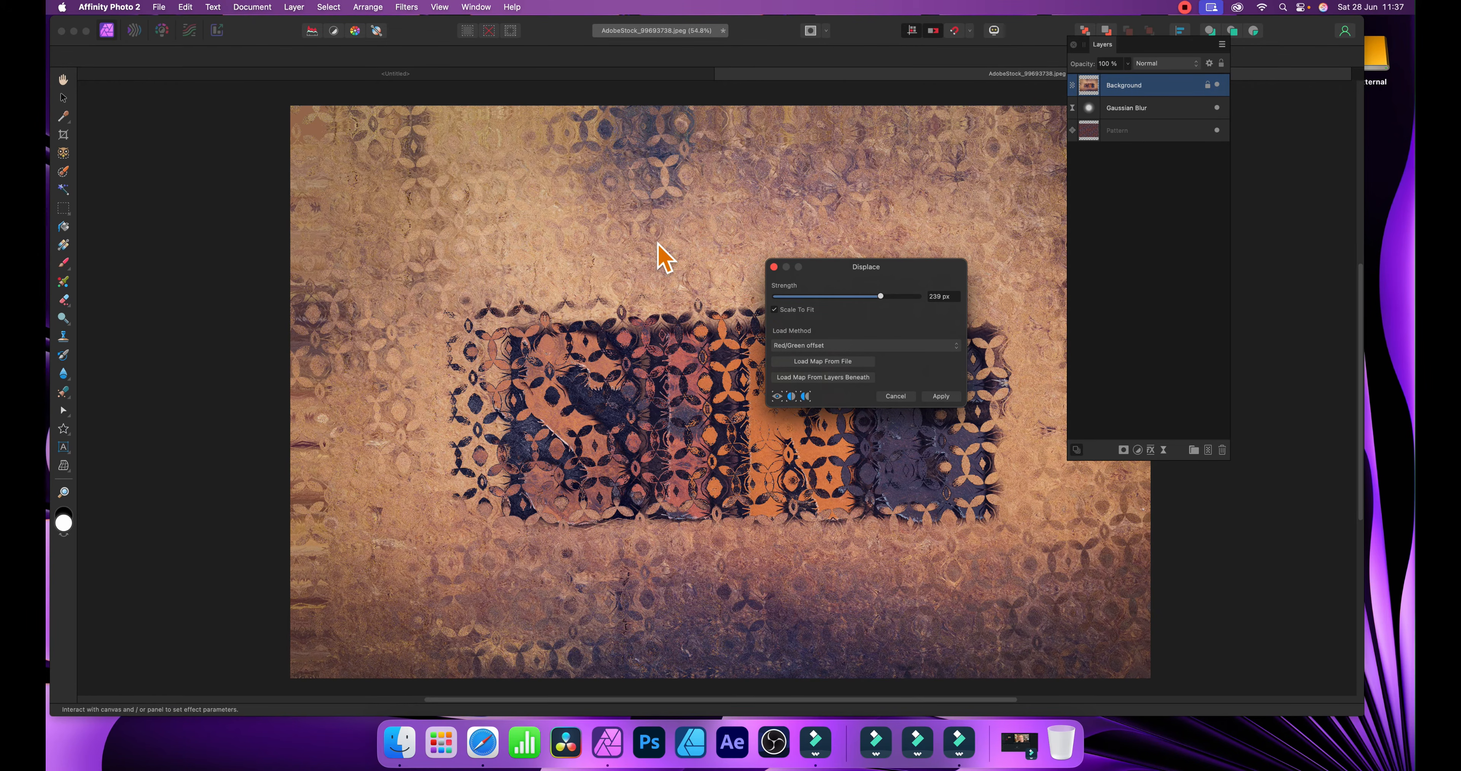
left_click_drag(886, 301, 884, 329)
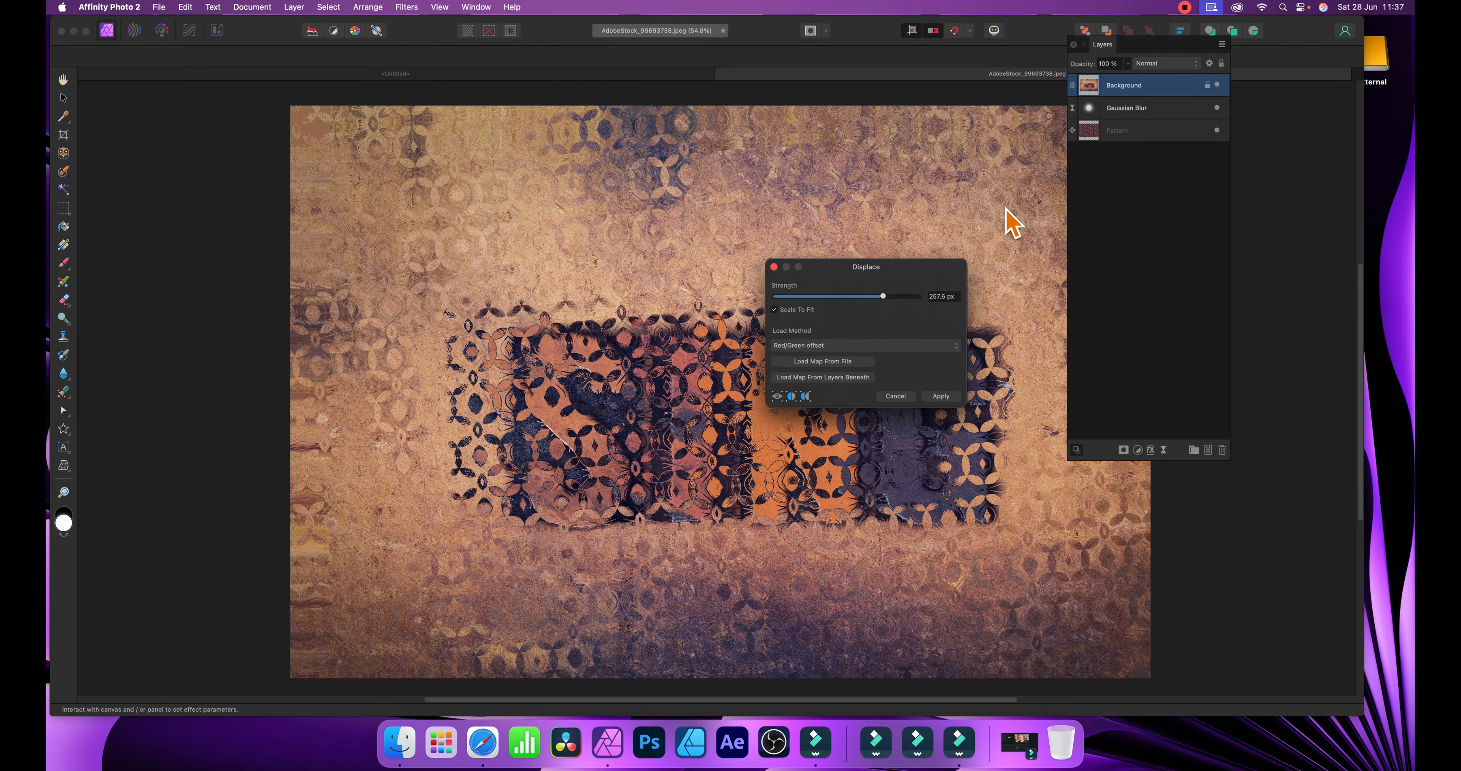
left_click(954, 397)
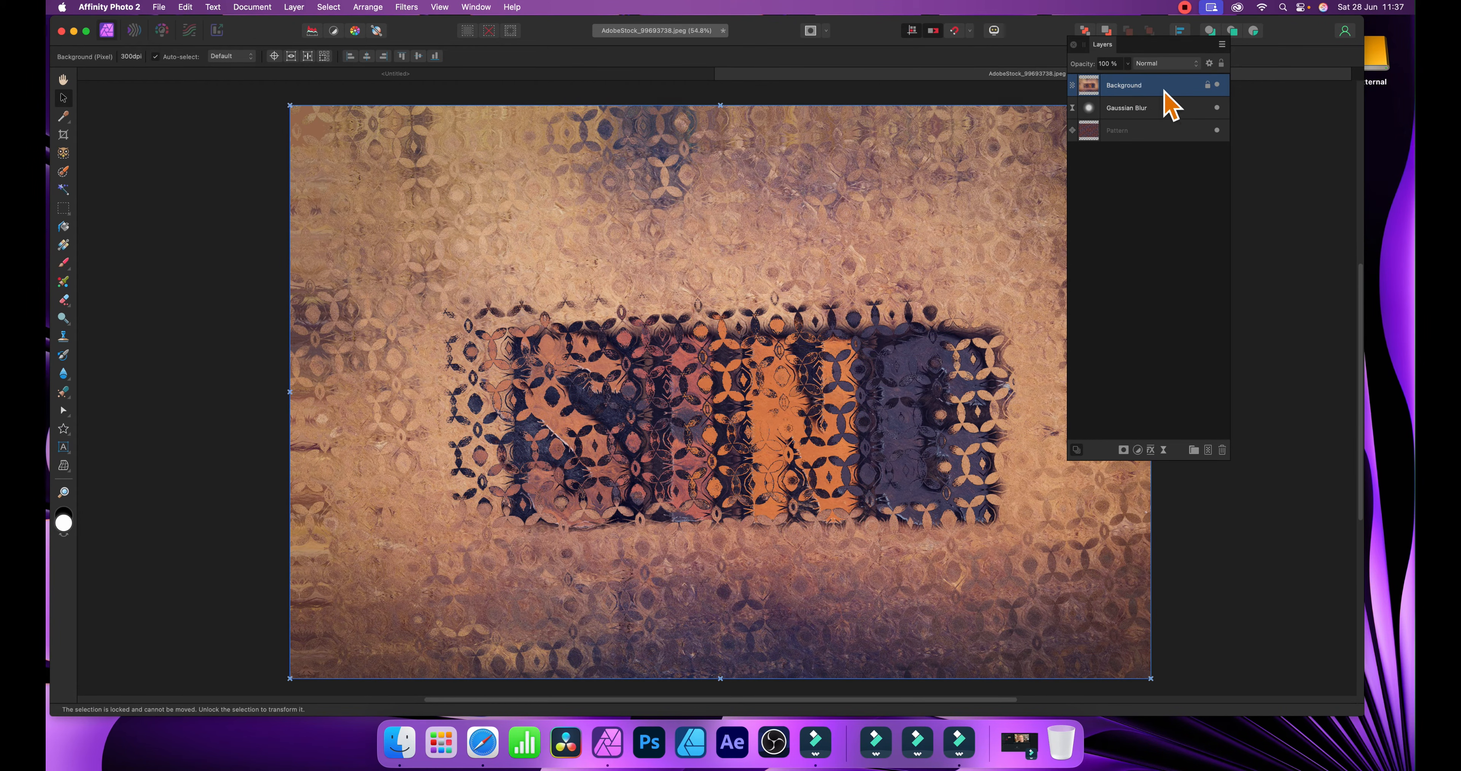
Try the Vivid Light blend mode on the Background layer, and undo both it and the displacement.
left_click(1170, 64)
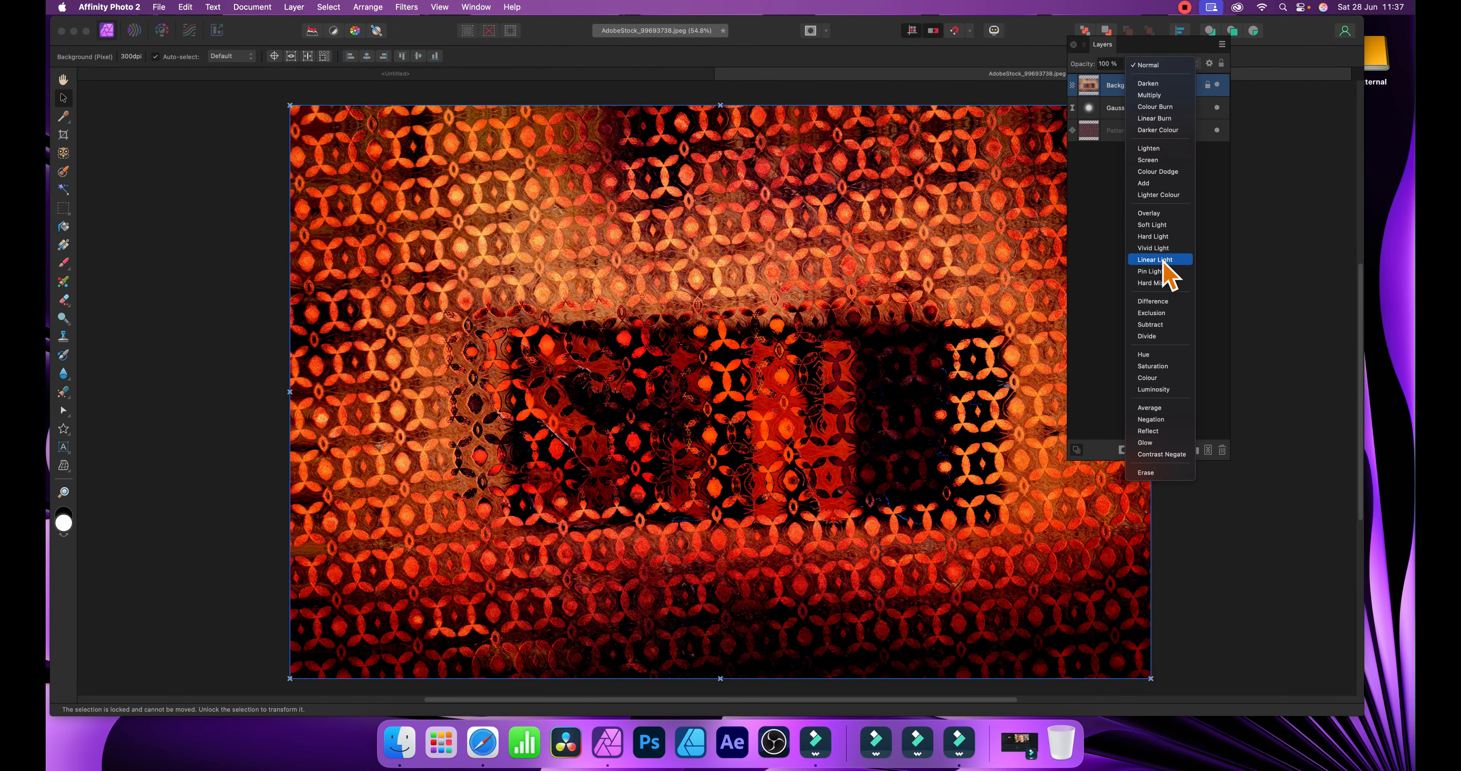
left_click(1157, 248)
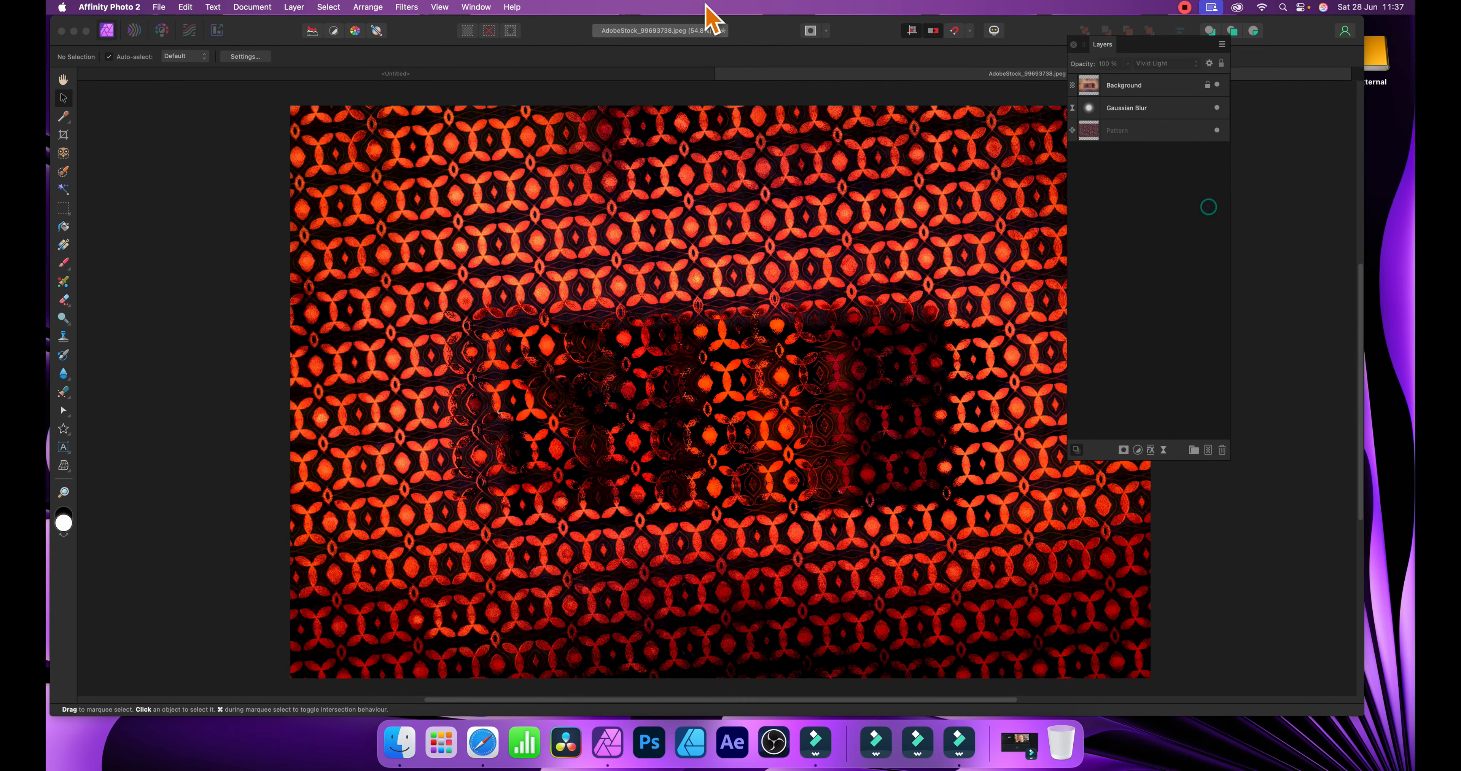
key("super+z")
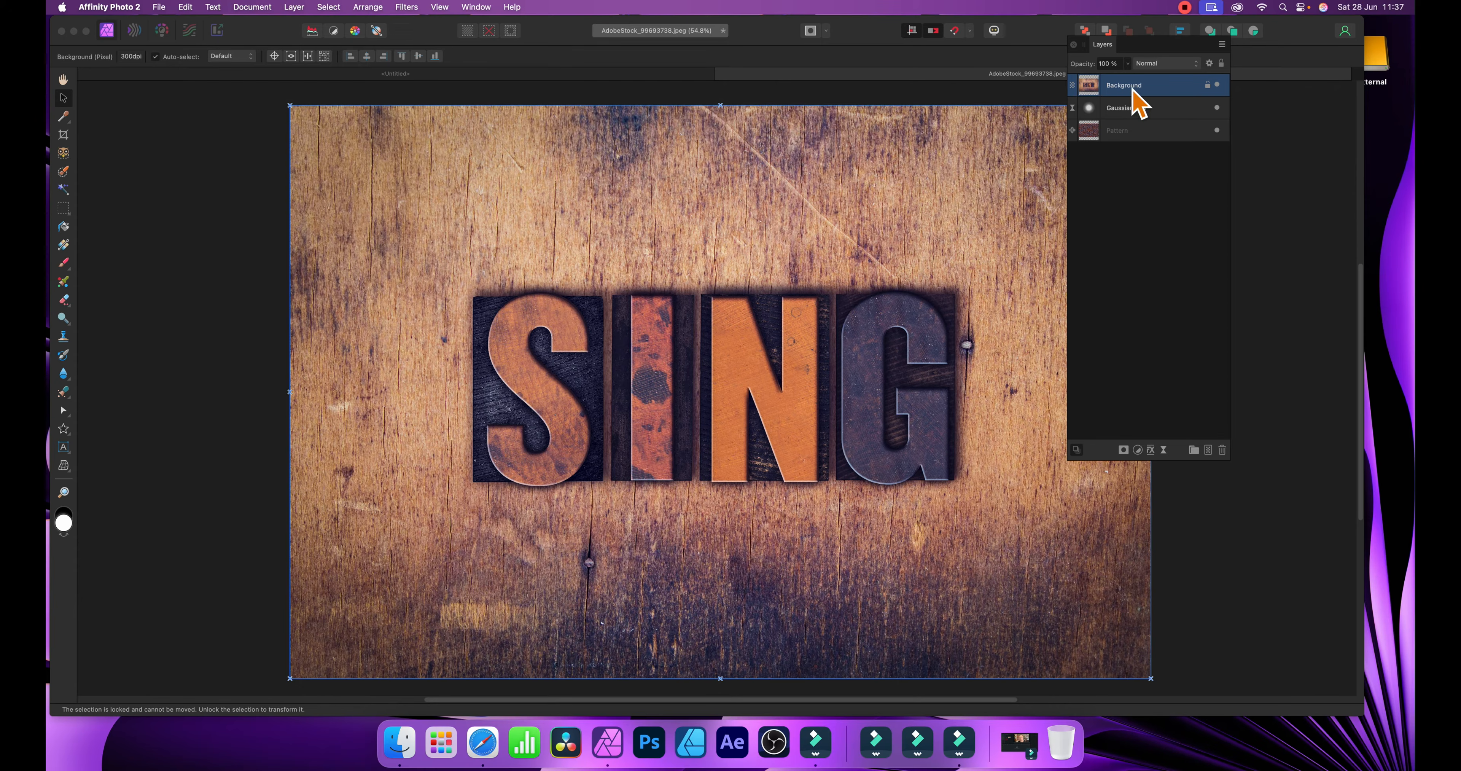
Duplicate the Background layer, move the copy to the bottom of the layer stack beneath Pattern, and hide it.
left_click(299, 7)
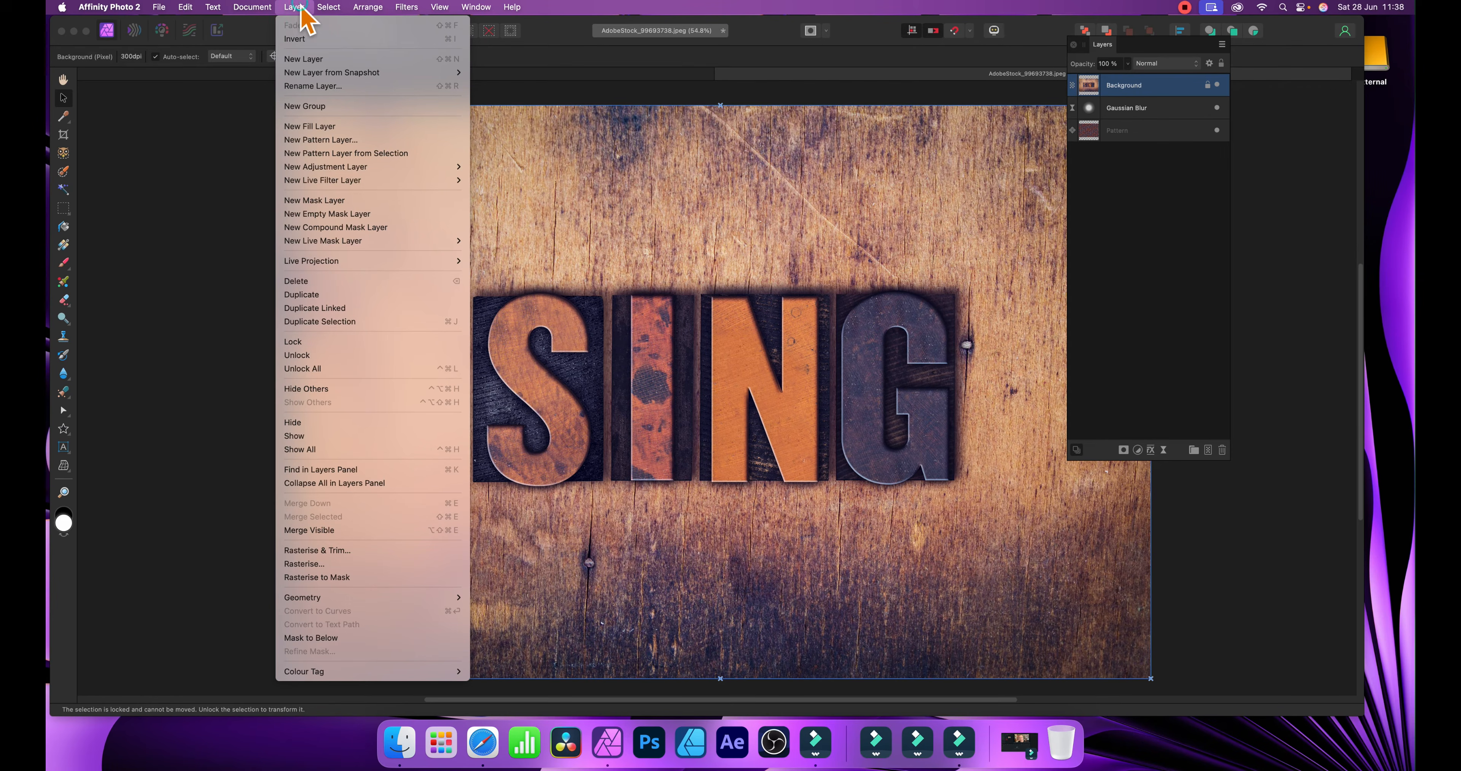
left_click(310, 298)
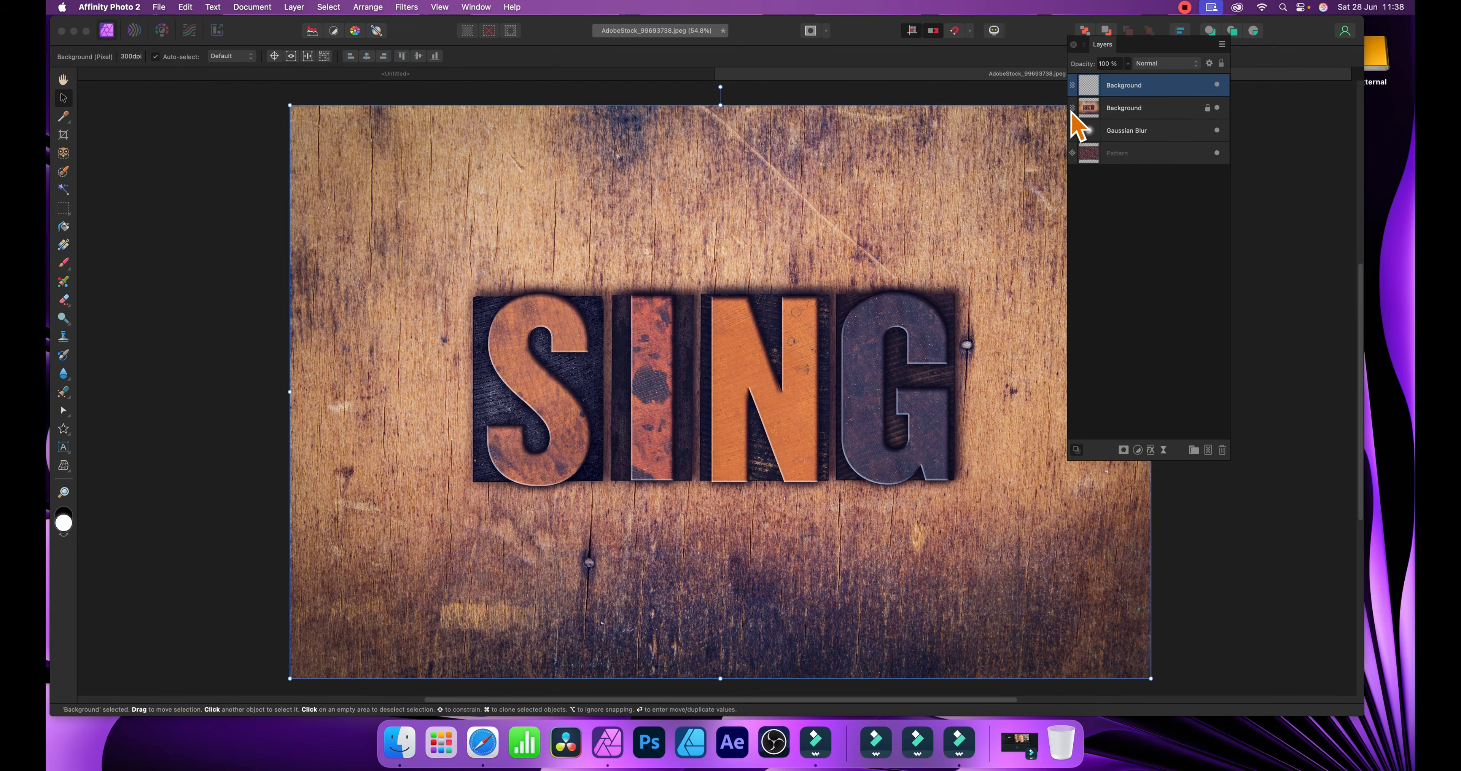
left_click_drag(1095, 86, 1091, 173)
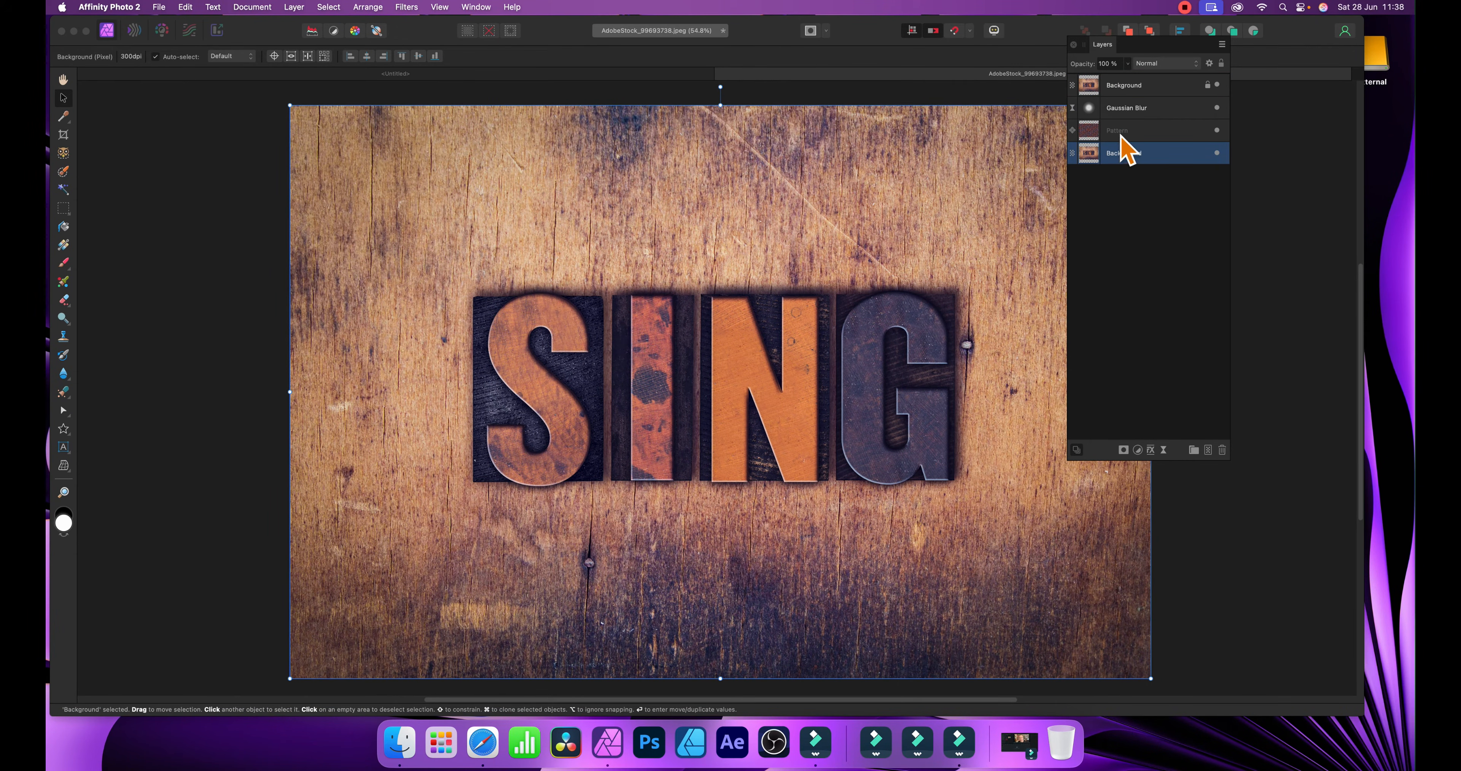
left_click(1131, 88)
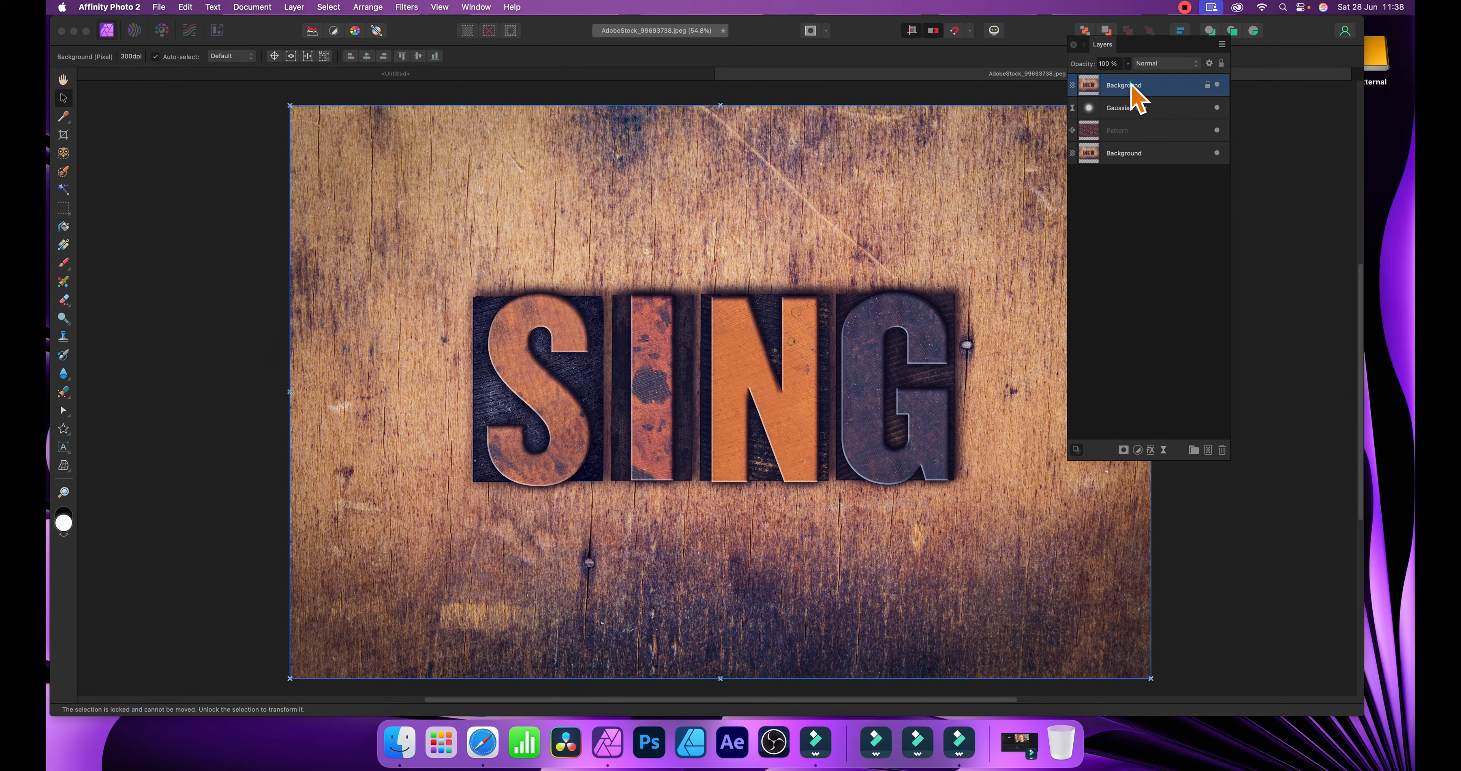
left_click(1217, 152)
Displace the upper Background layer by 226.3 px using a map loaded from the layers beneath.
left_click(414, 7)
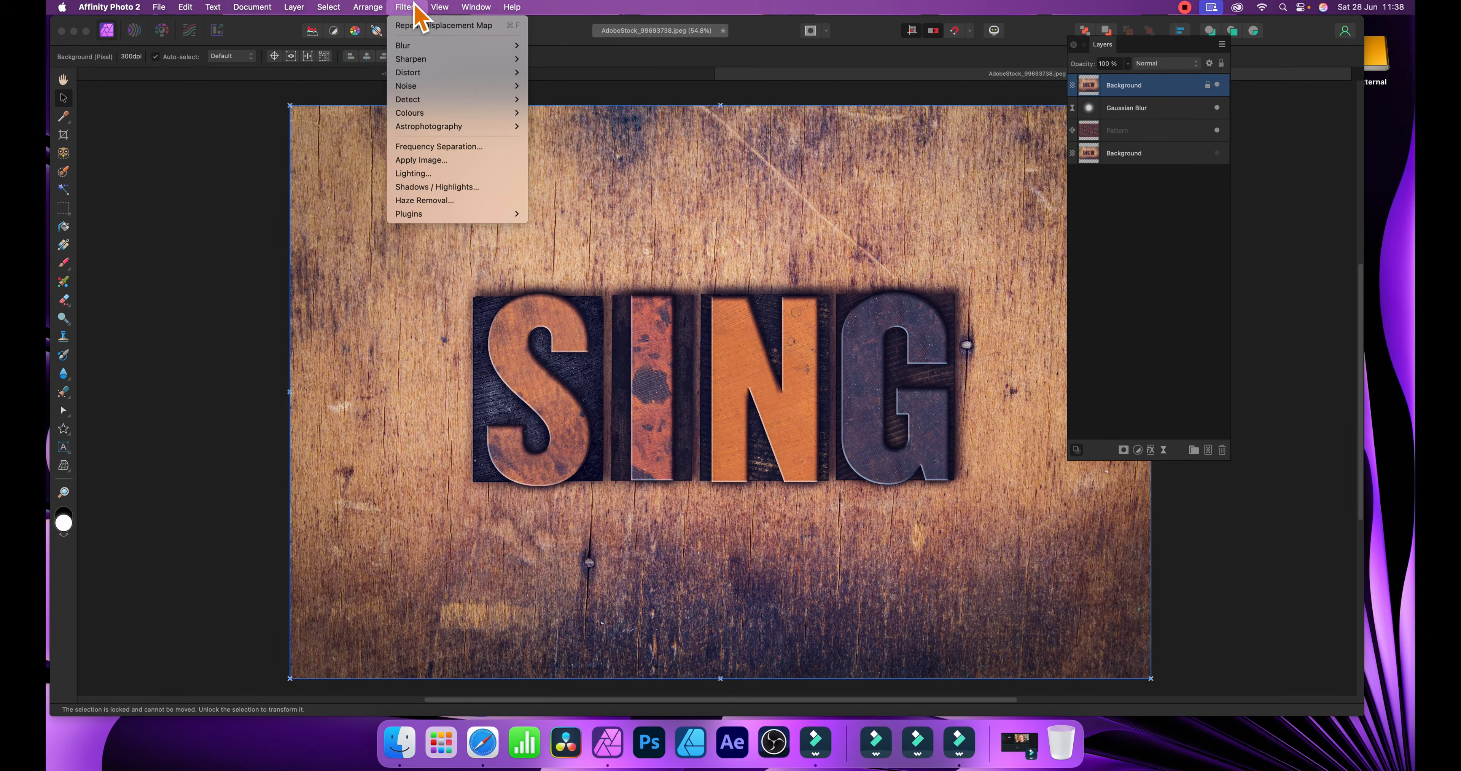
mouse_move(431, 73)
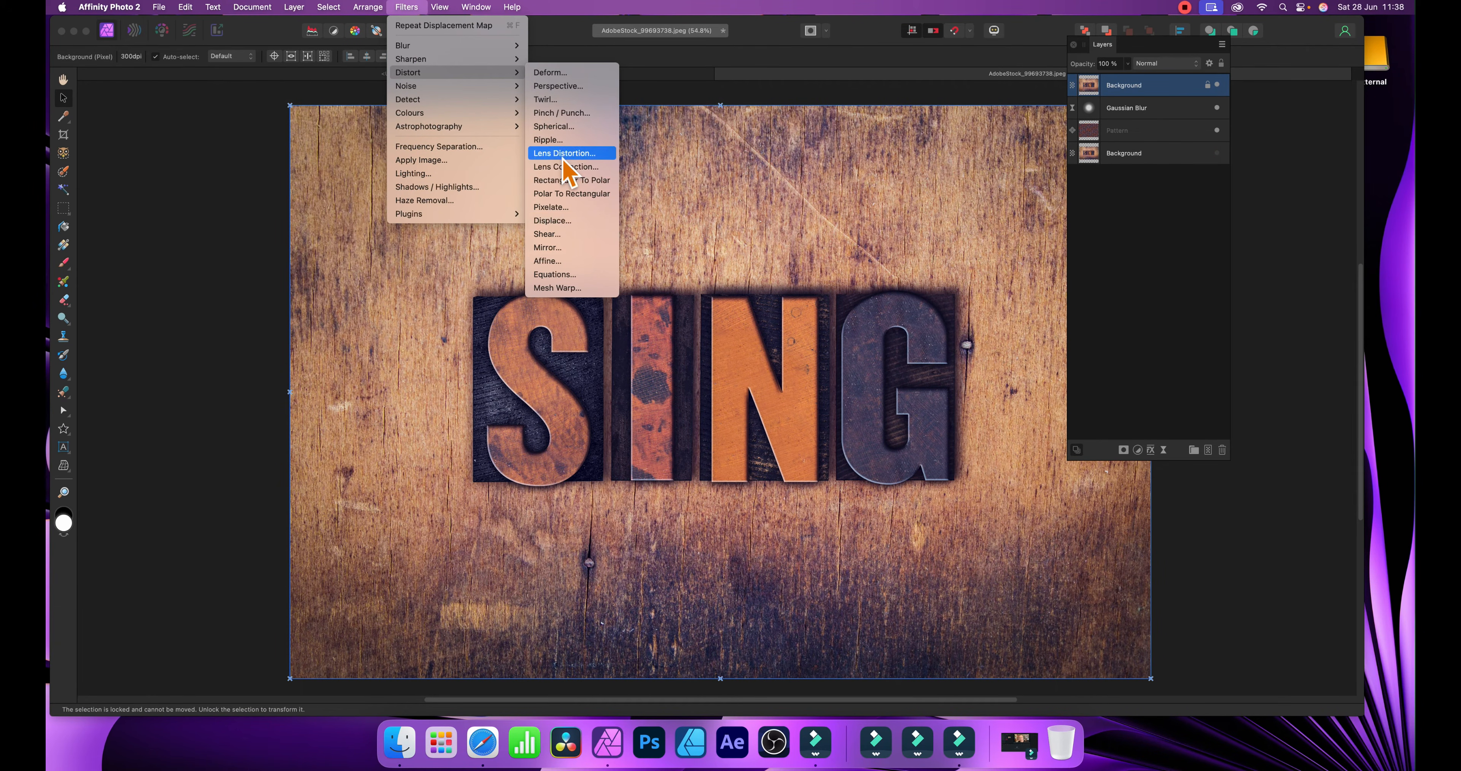
left_click(561, 226)
left_click_drag(1223, 556, 903, 273)
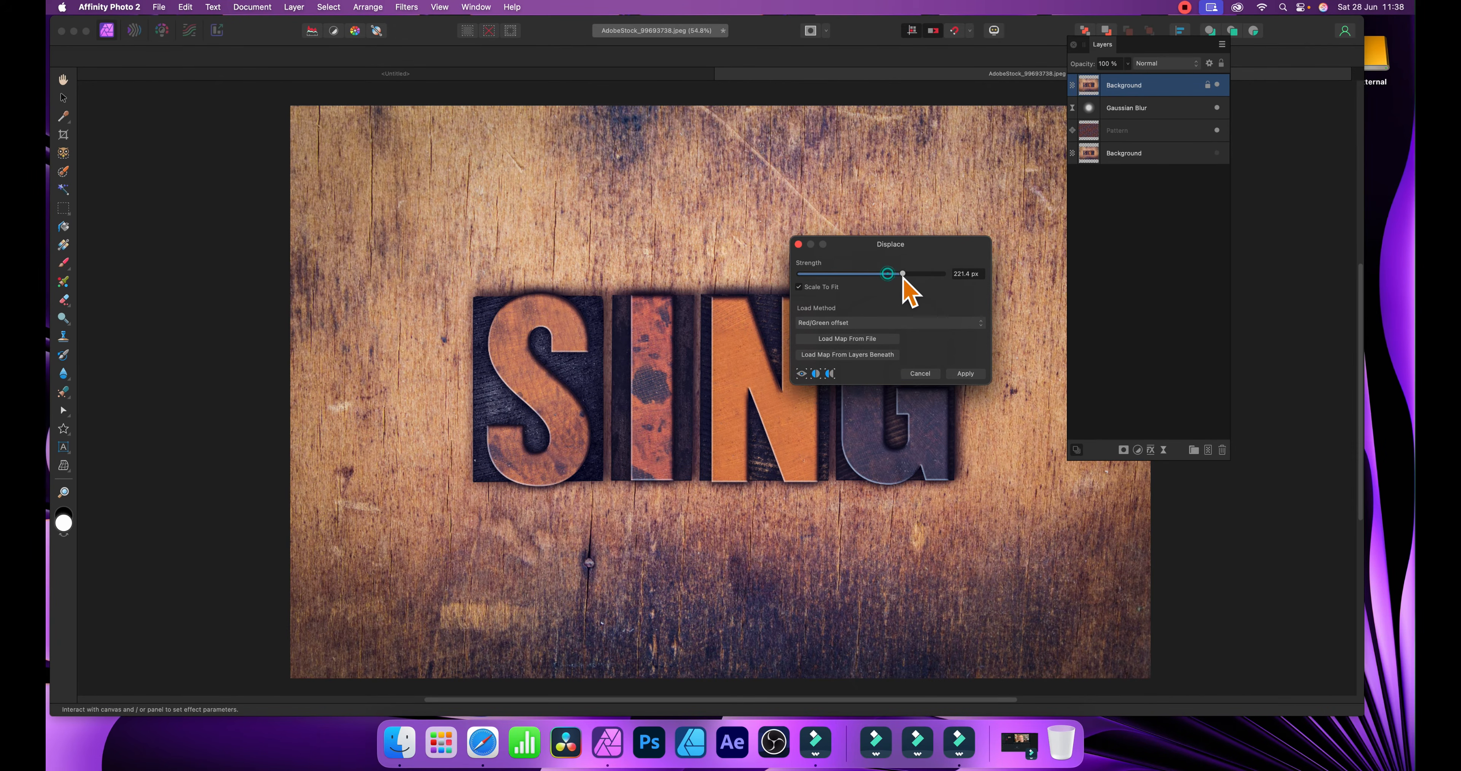
left_click(858, 354)
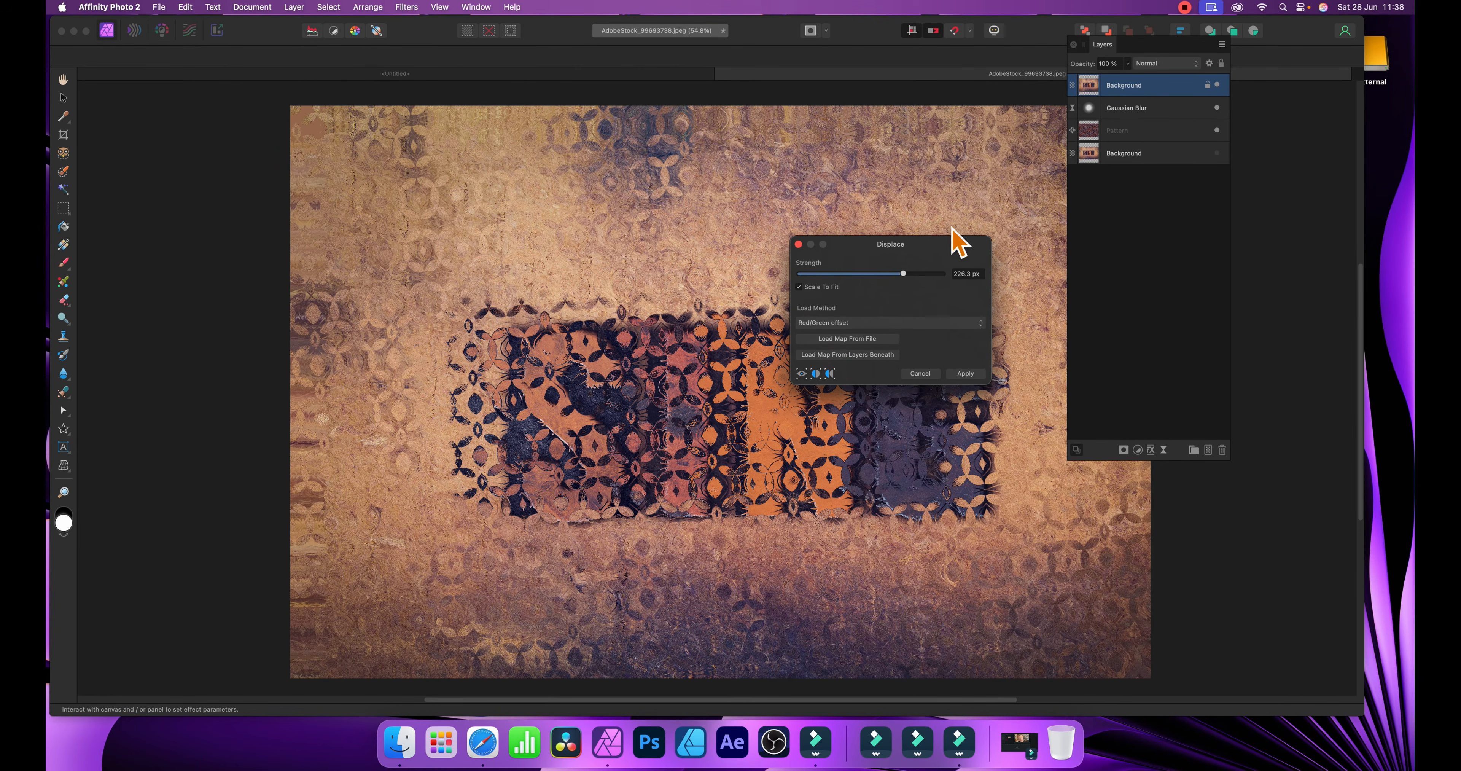
left_click(981, 373)
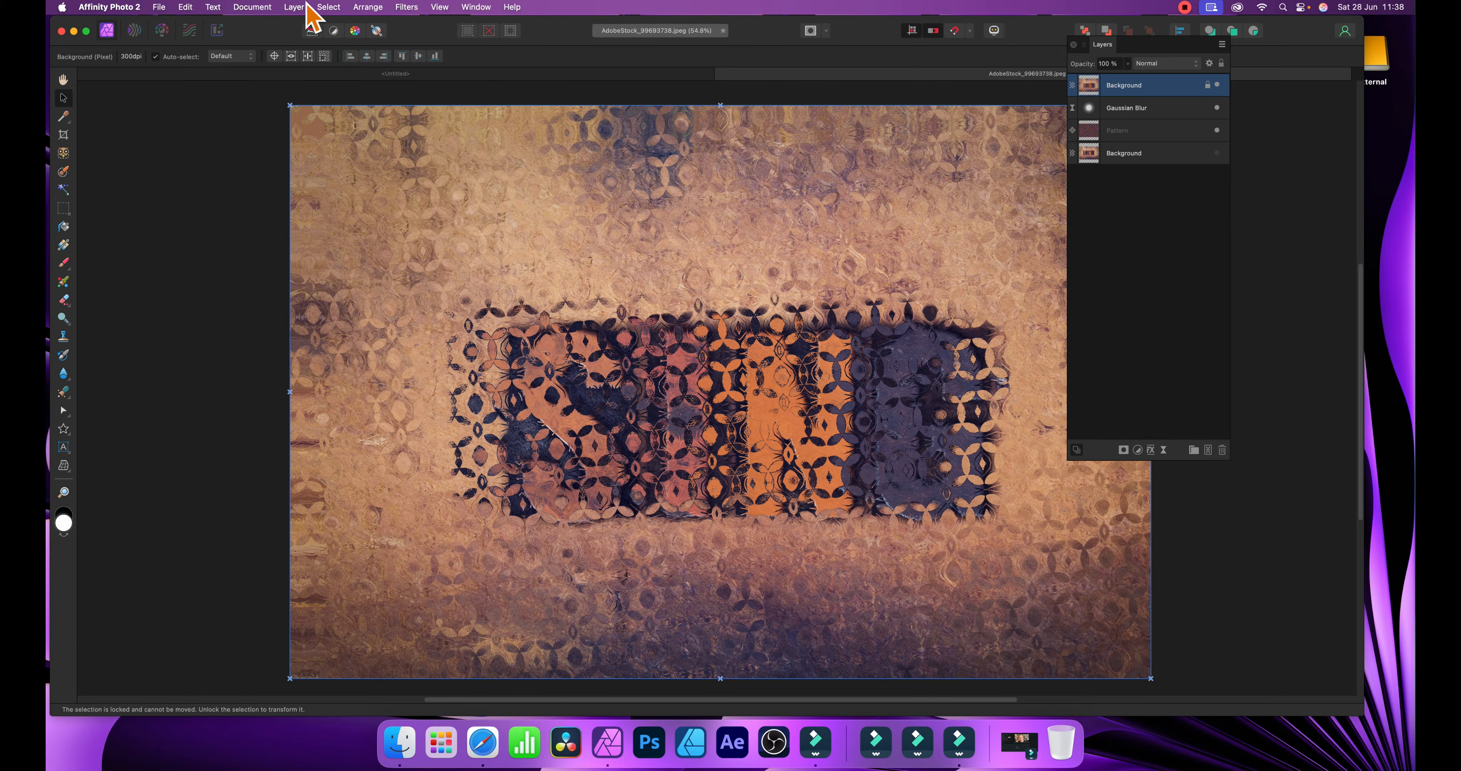
Fade the displacement on the upper Background layer to 15% with the Linear Burn blend mode.
left_click(294, 7)
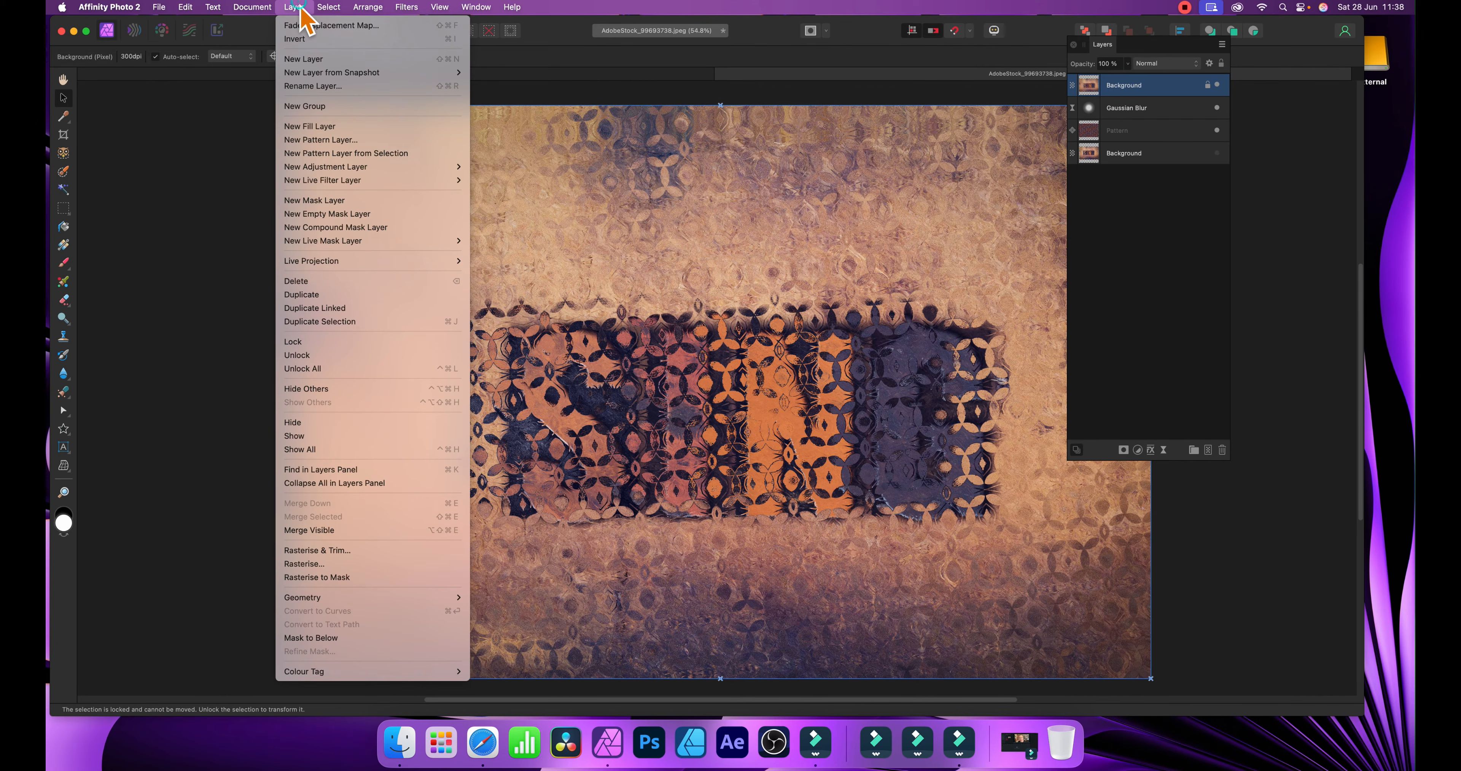
left_click(306, 26)
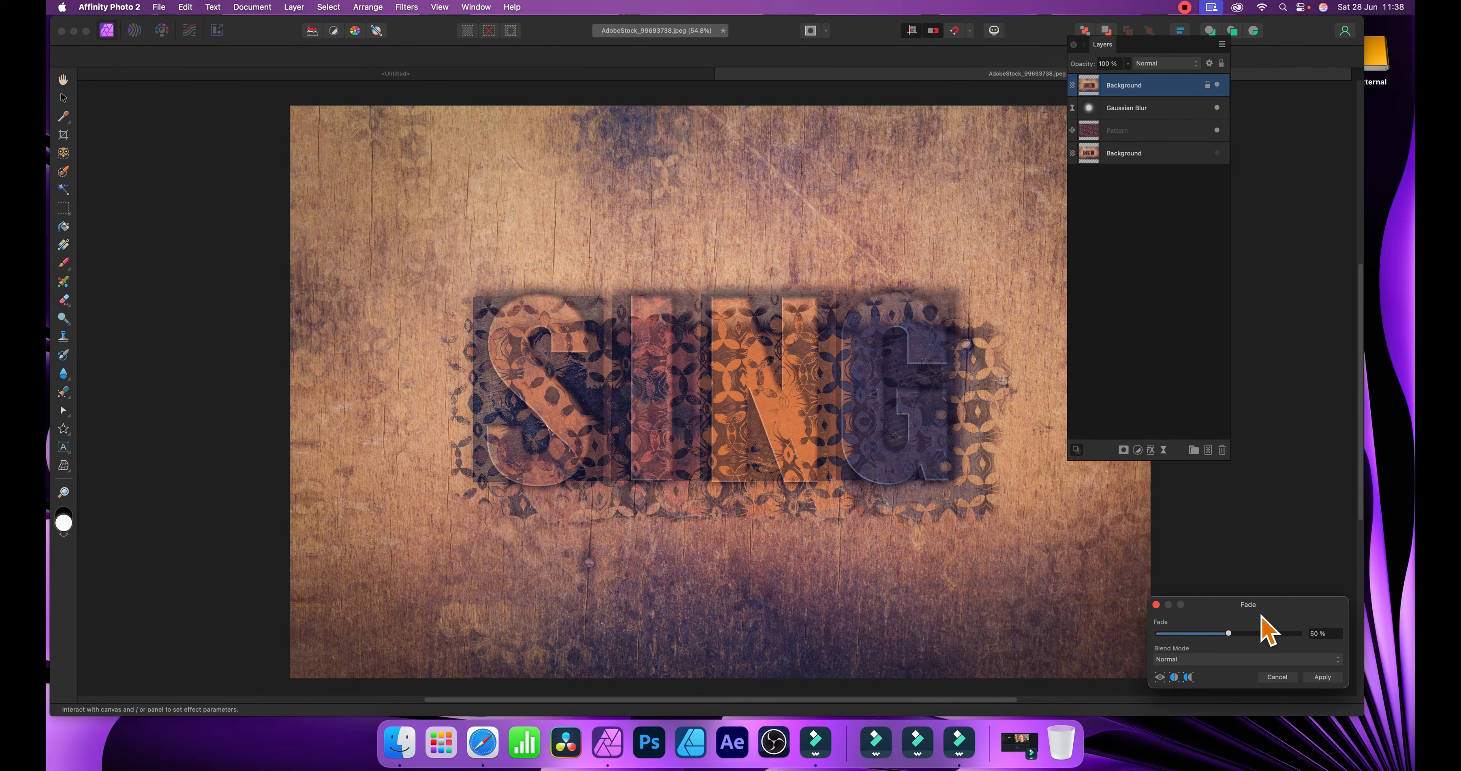
left_click_drag(1257, 607, 773, 310)
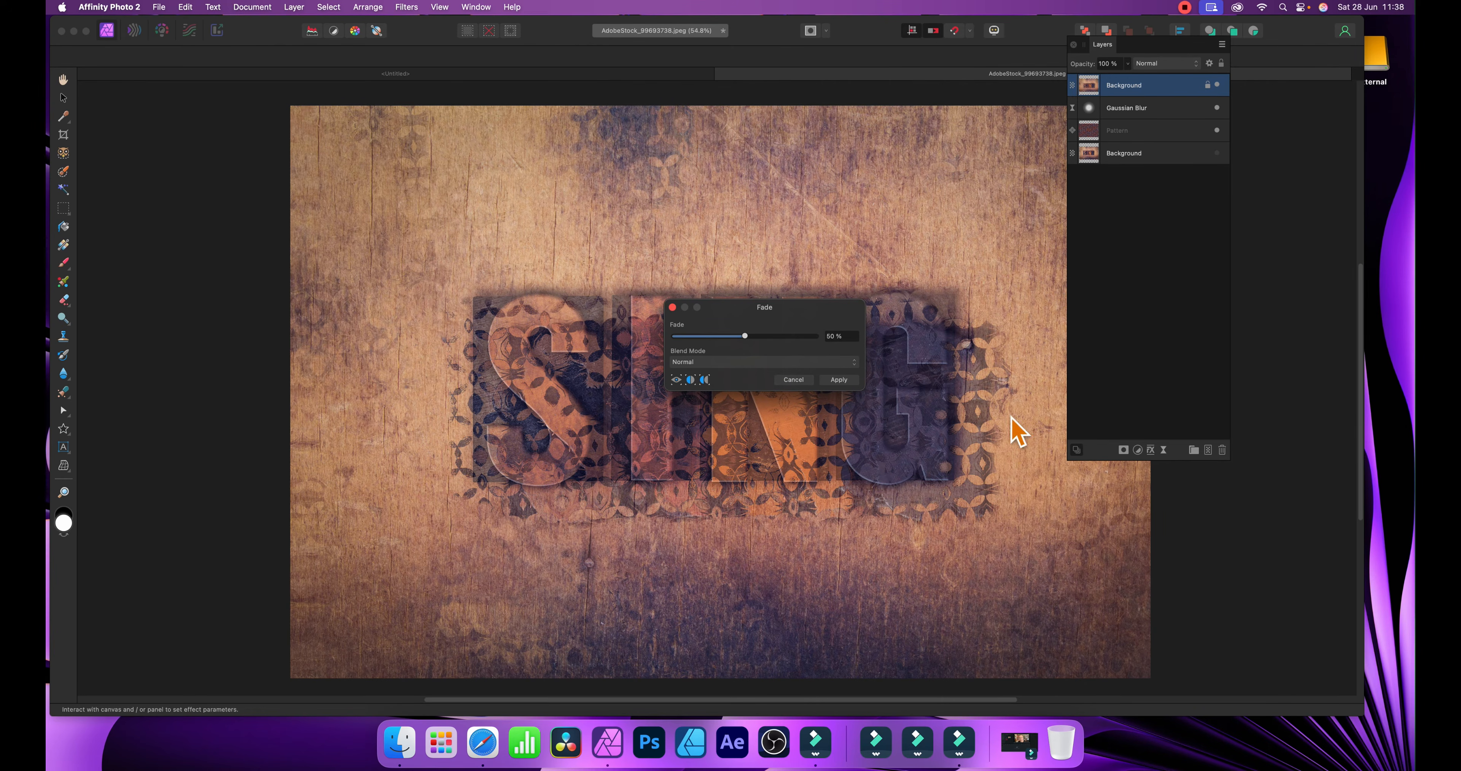
left_click(733, 361)
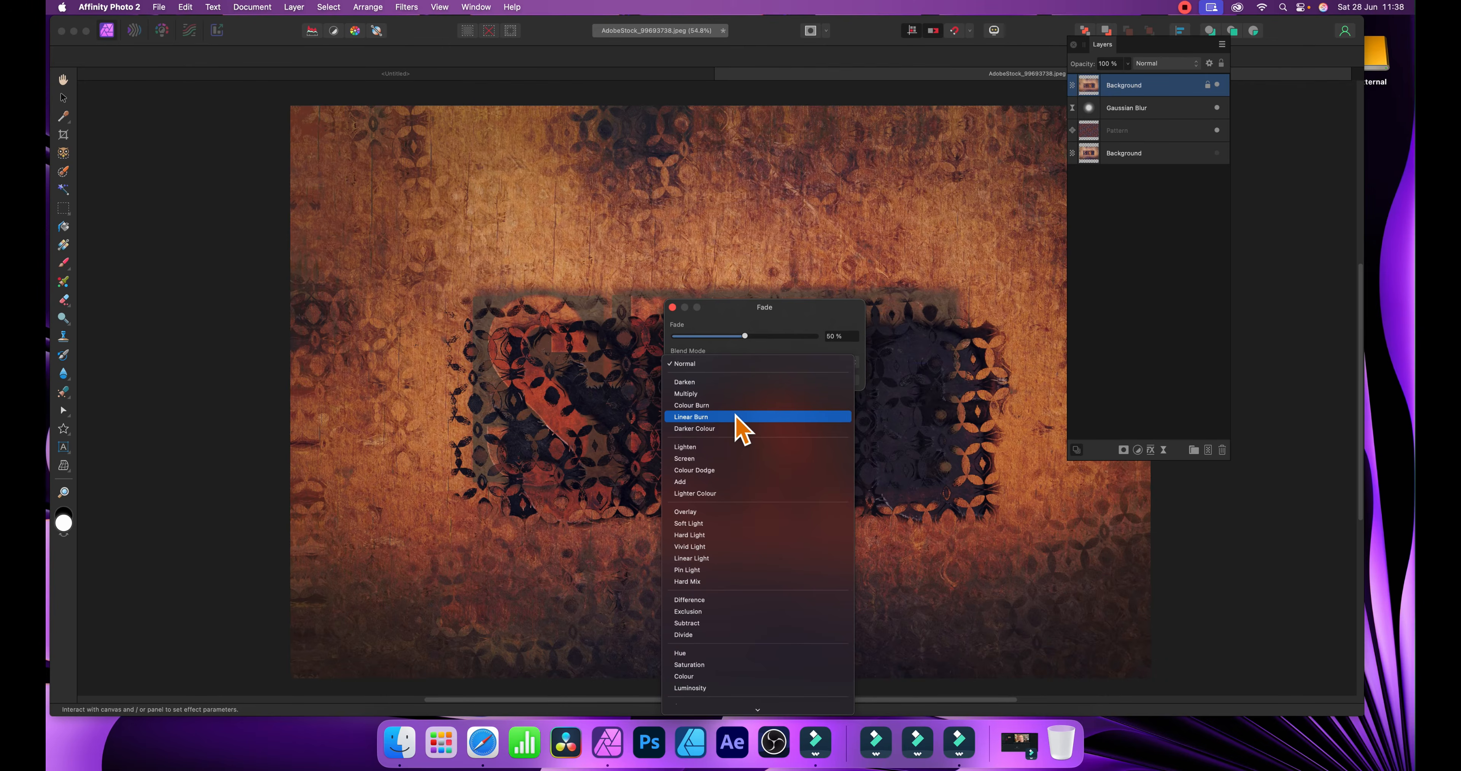
left_click(737, 417)
mouse_move(766, 313)
left_mouse_down()
mouse_move(995, 287)
mouse_move(1034, 228)
mouse_move(962, 267)
mouse_move(1031, 277)
mouse_move(965, 268)
left_mouse_up()
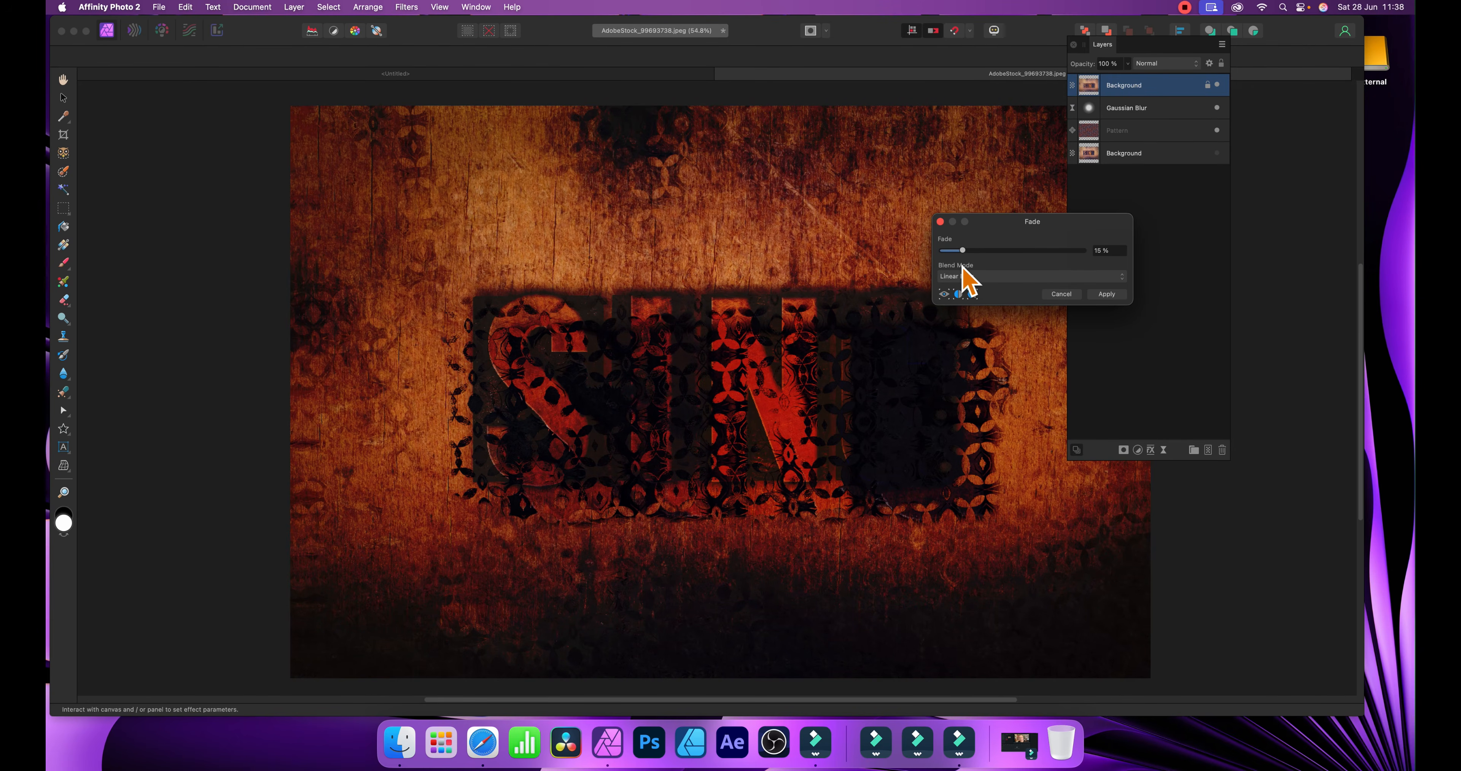
left_click(1108, 295)
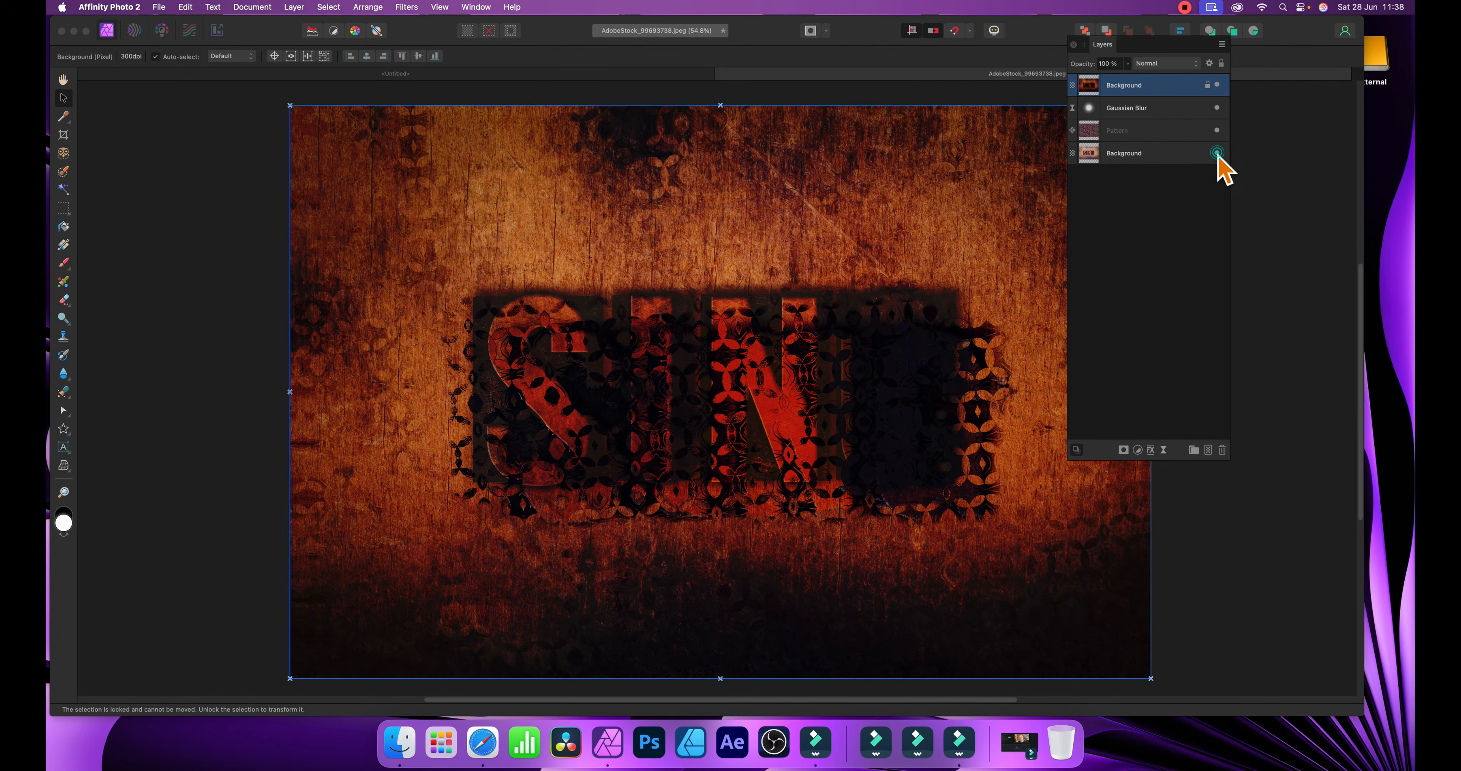
Move the Pattern layer's tile slightly up and to the left, and set the upper Background layer's blend mode to Negation.
left_click(1141, 130)
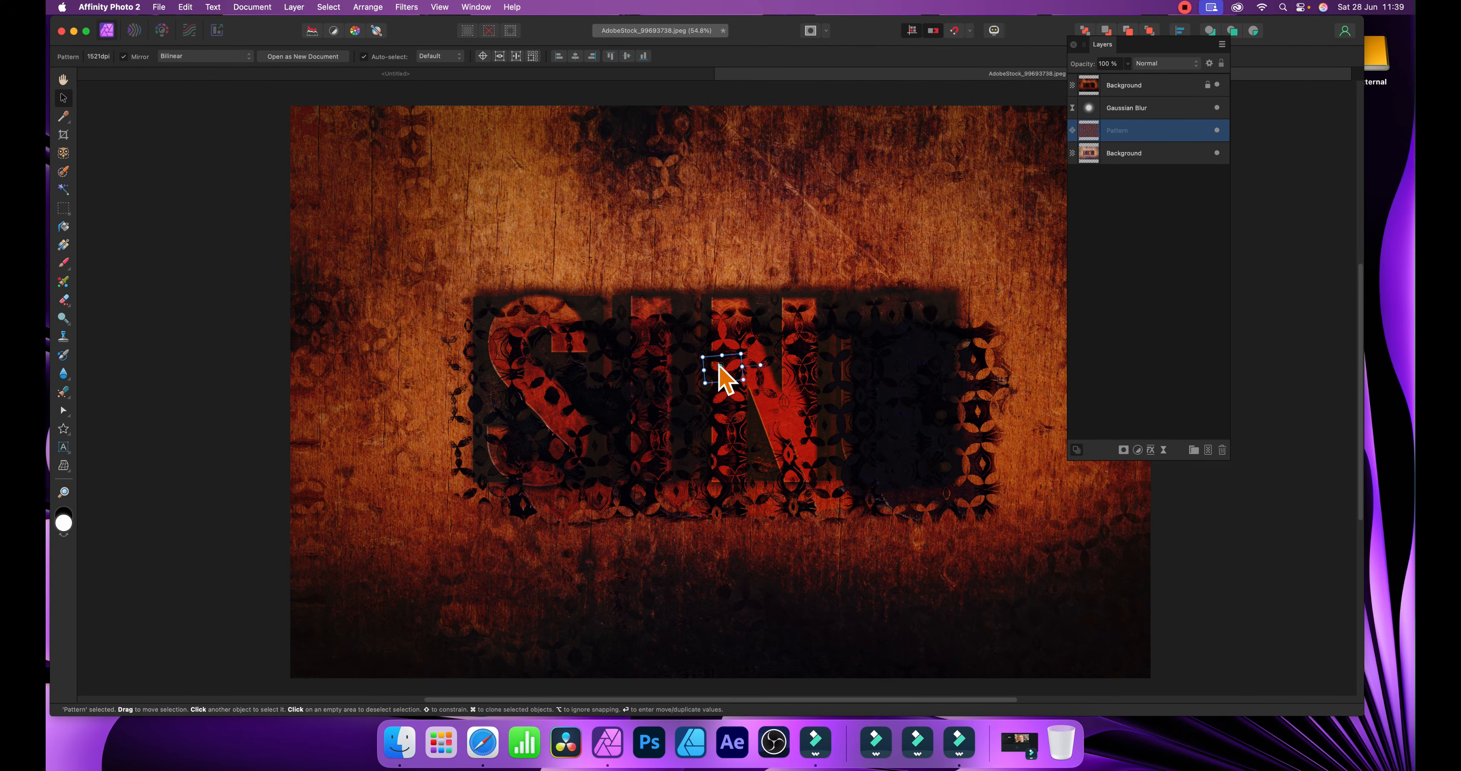
left_click_drag(721, 374, 701, 353)
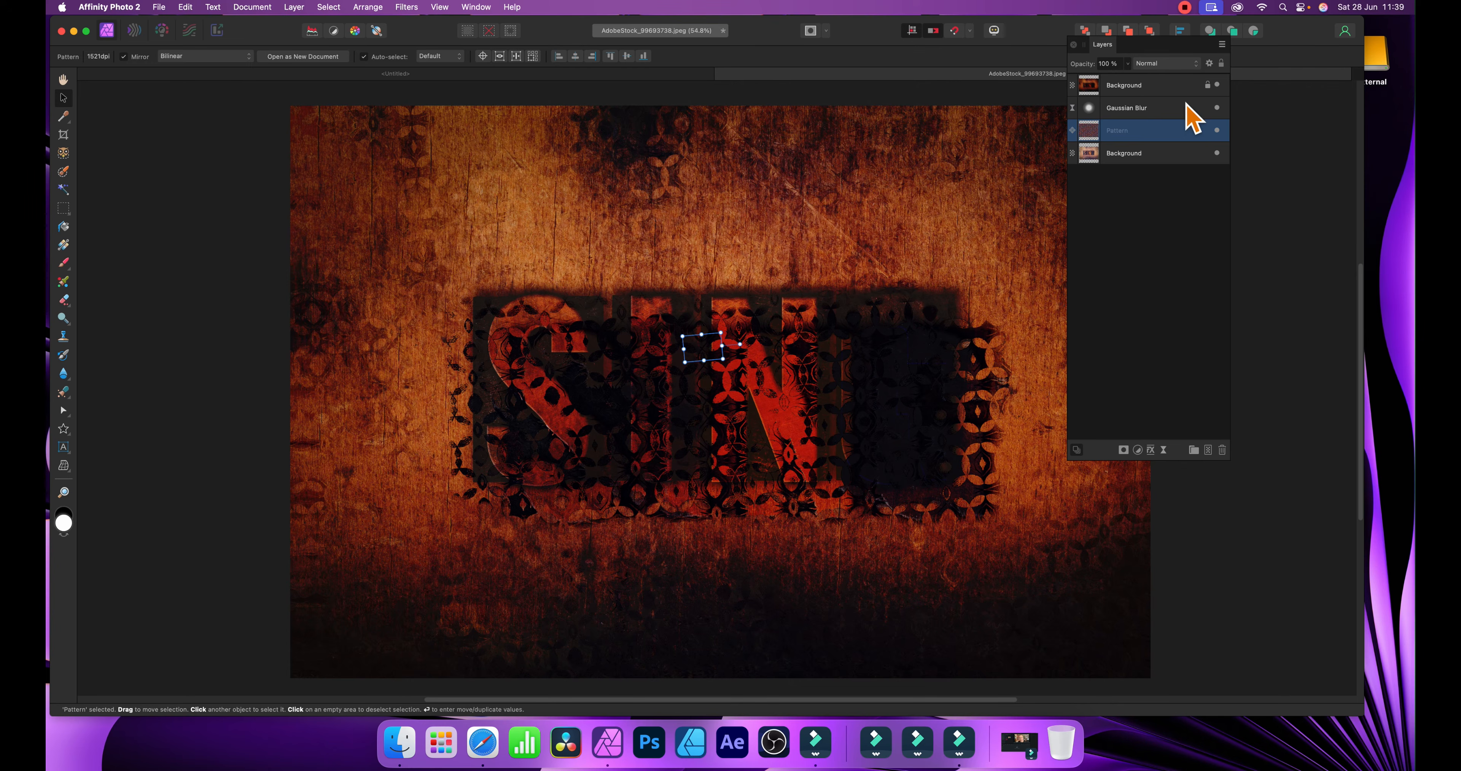
left_click(1179, 85)
left_click(1182, 64)
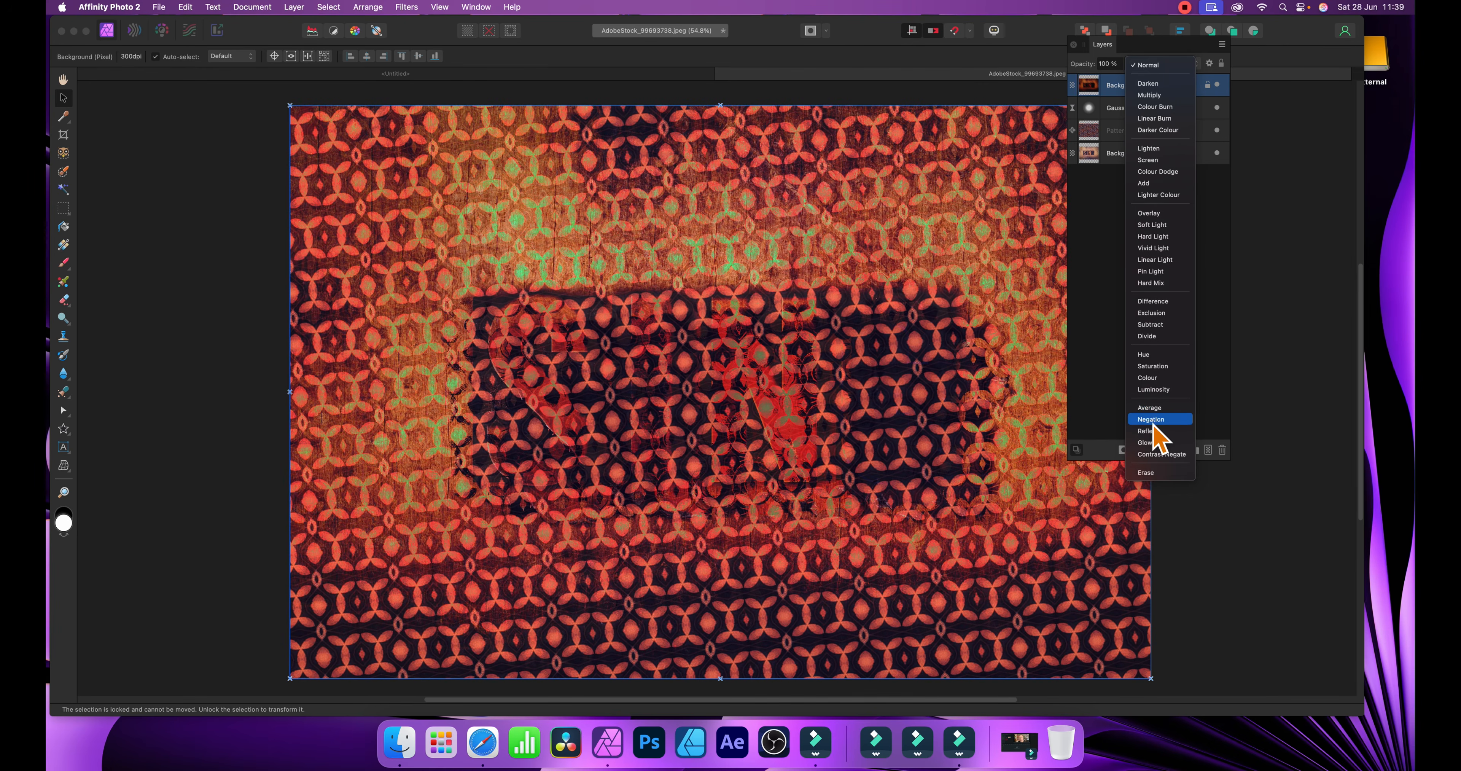
left_click(1151, 419)
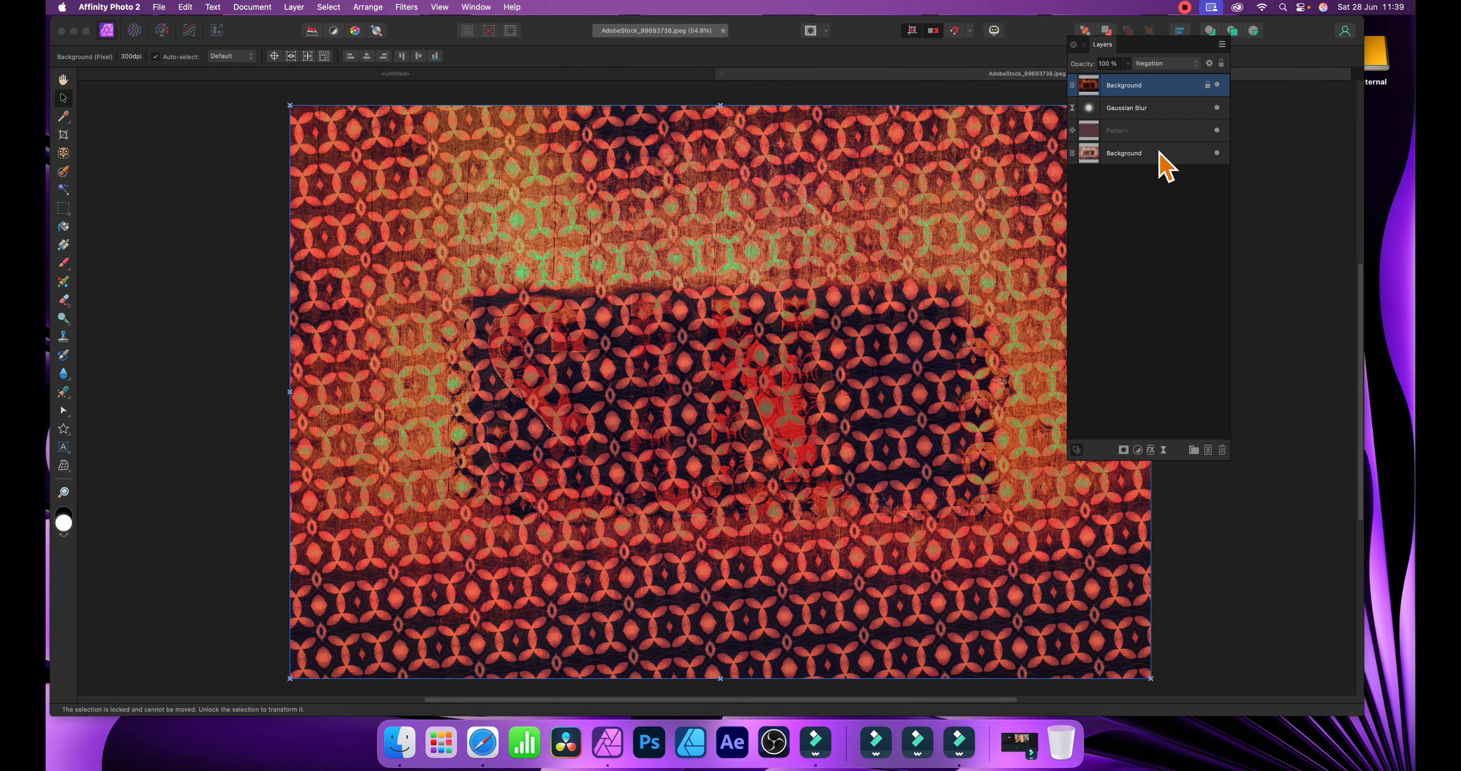
Nudge the Pattern layer's tile slightly and select the lower Background layer.
left_click(1119, 132)
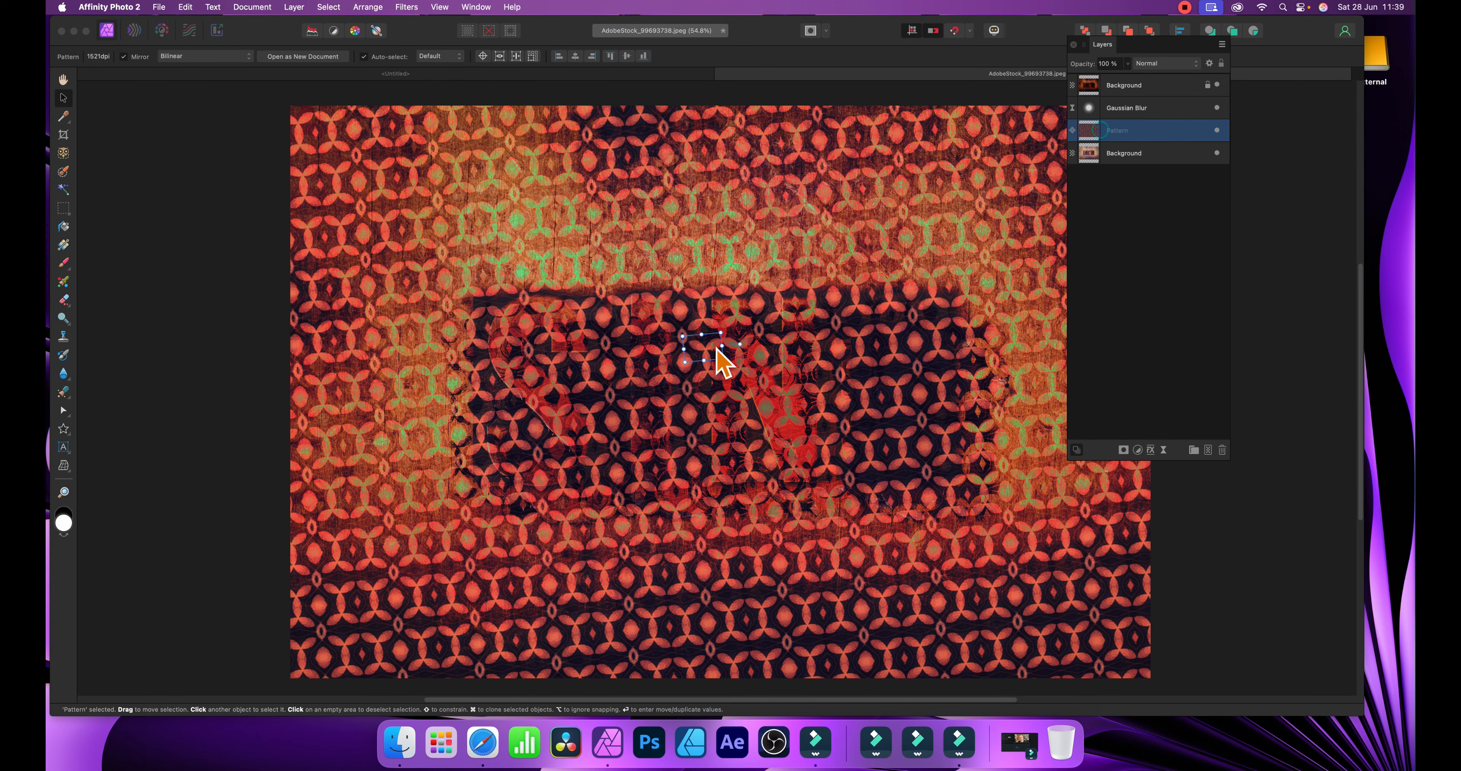
mouse_move(725, 363)
left_mouse_down()
mouse_move(792, 409)
mouse_move(726, 364)
left_mouse_up()
left_click(1155, 152)
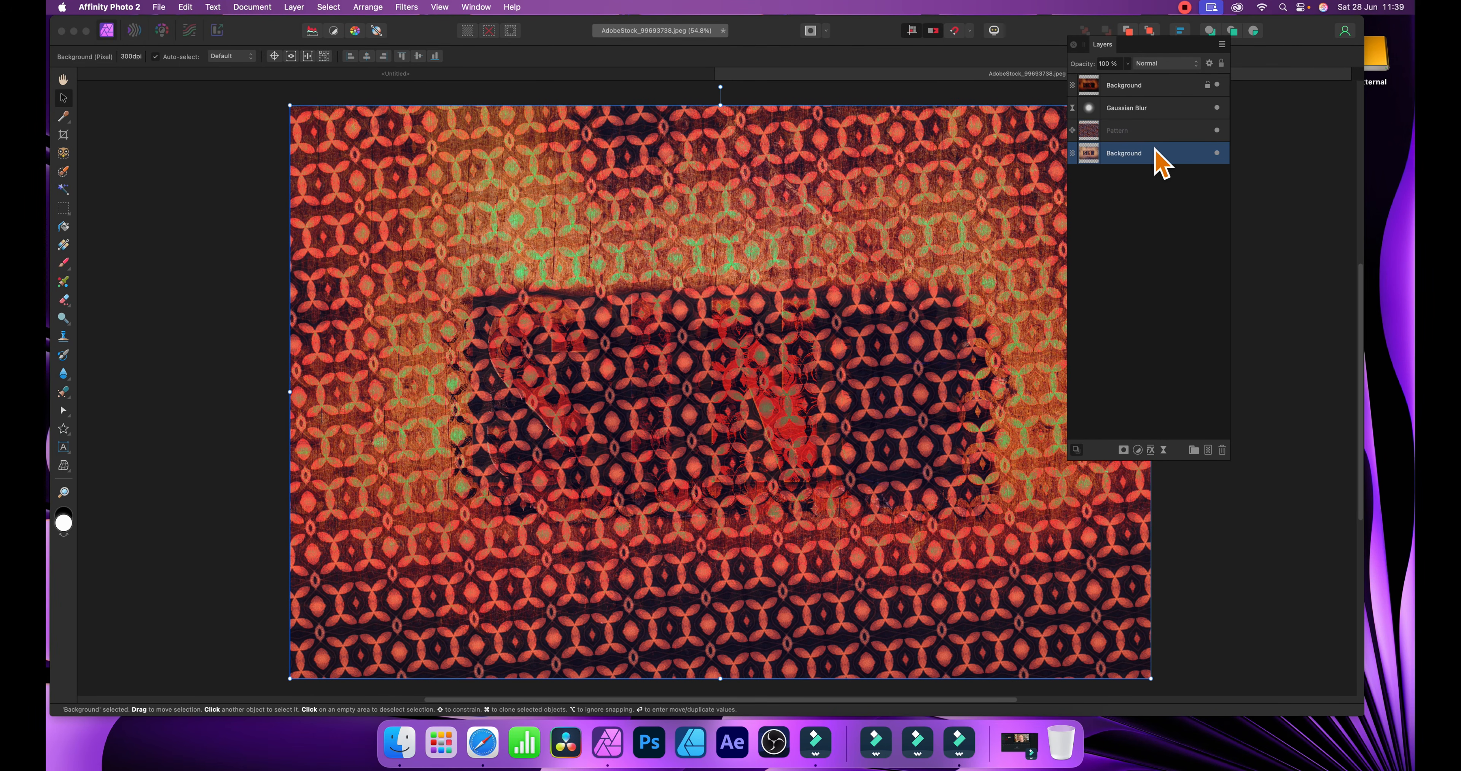